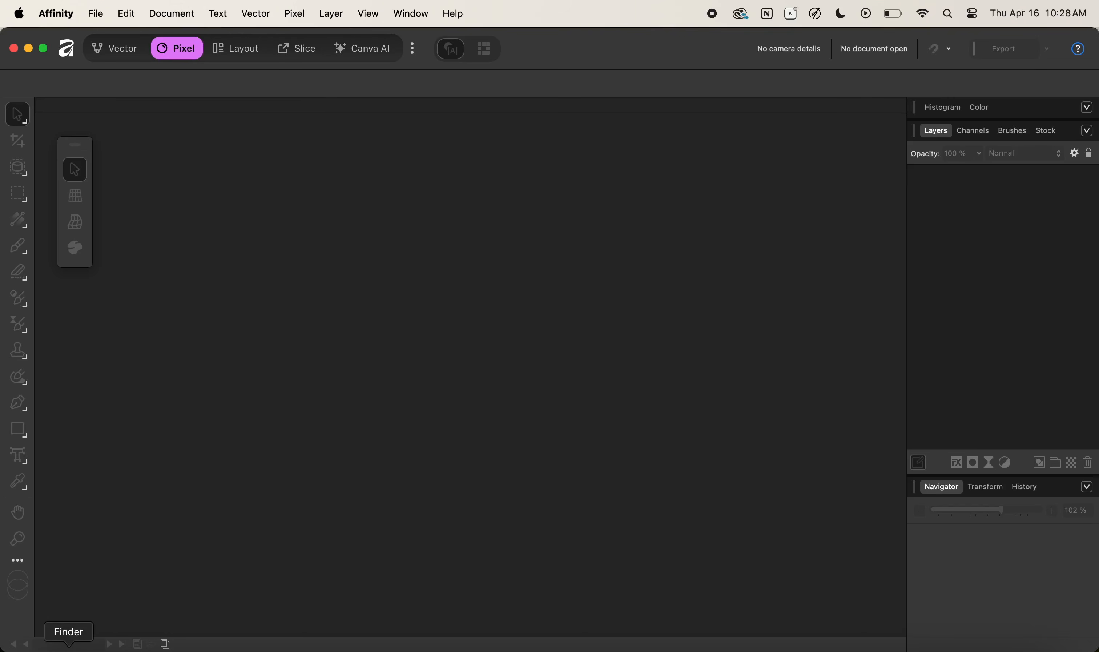
Open Image.png by bringing it from Finder into the empty workspace.
{"action": "left_click", "coordinate": [85, 646]}
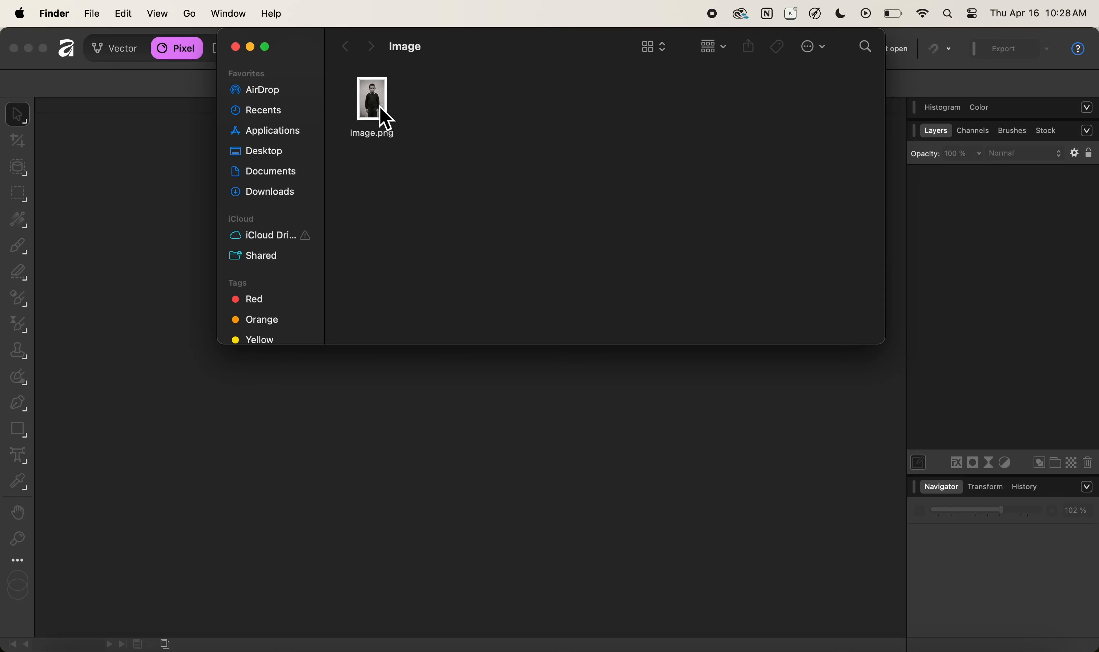
{"action": "left_click_drag", "start_coordinate": [381, 111], "coordinate": [314, 466]}
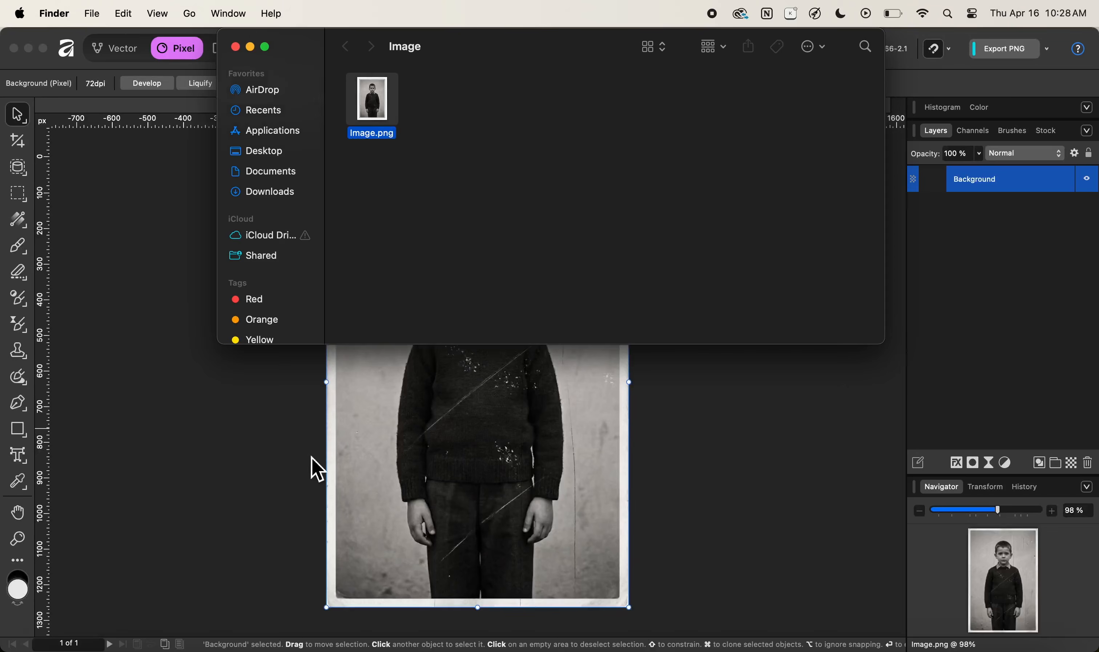
{"action": "left_click", "coordinate": [261, 491]}
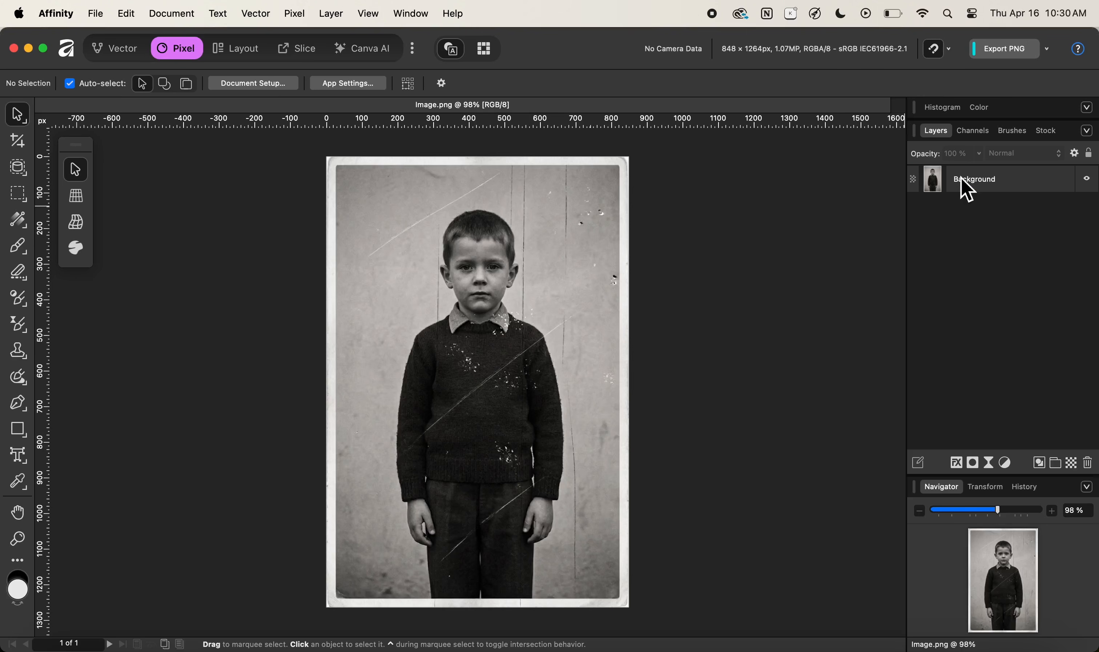
Duplicate the Background layer and hide the original underneath.
{"action": "left_click", "coordinate": [977, 183]}
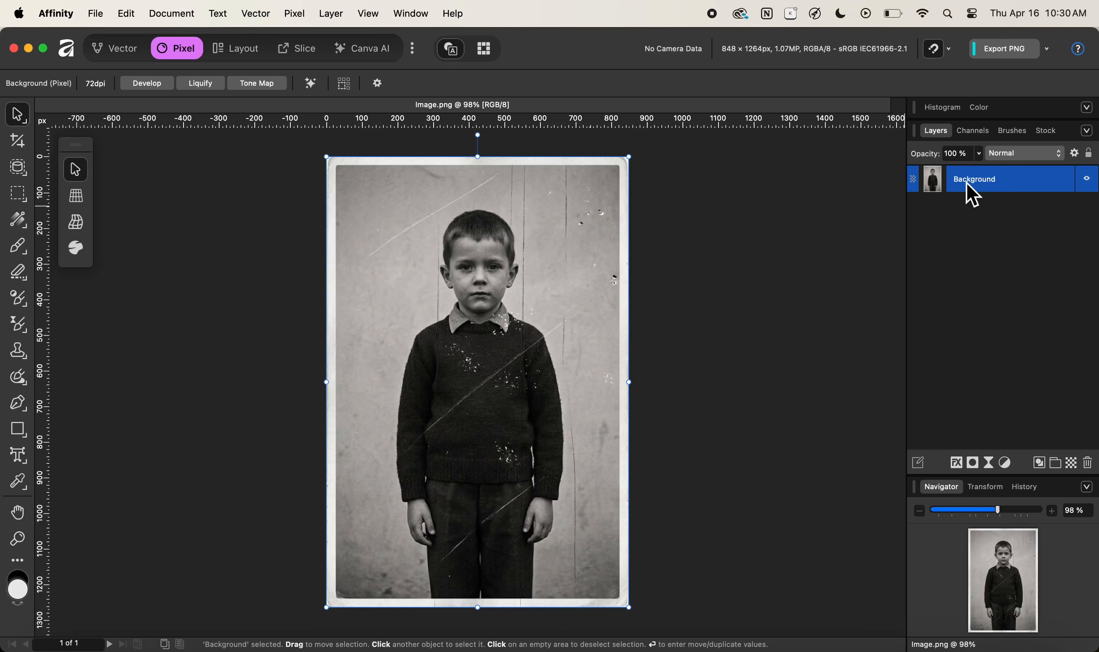
{"action": "key", "text": "super+j"}
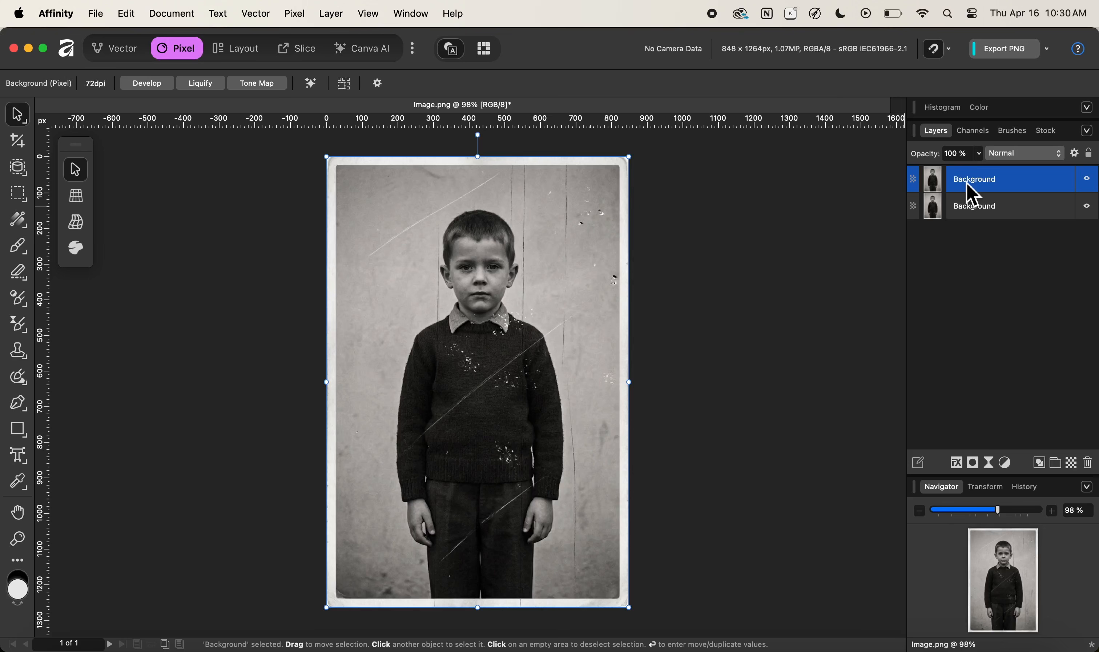
{"action": "left_click", "coordinate": [1093, 209]}
Rename the duplicated top layer to Old Photo.
{"action": "double_click", "coordinate": [981, 182]}
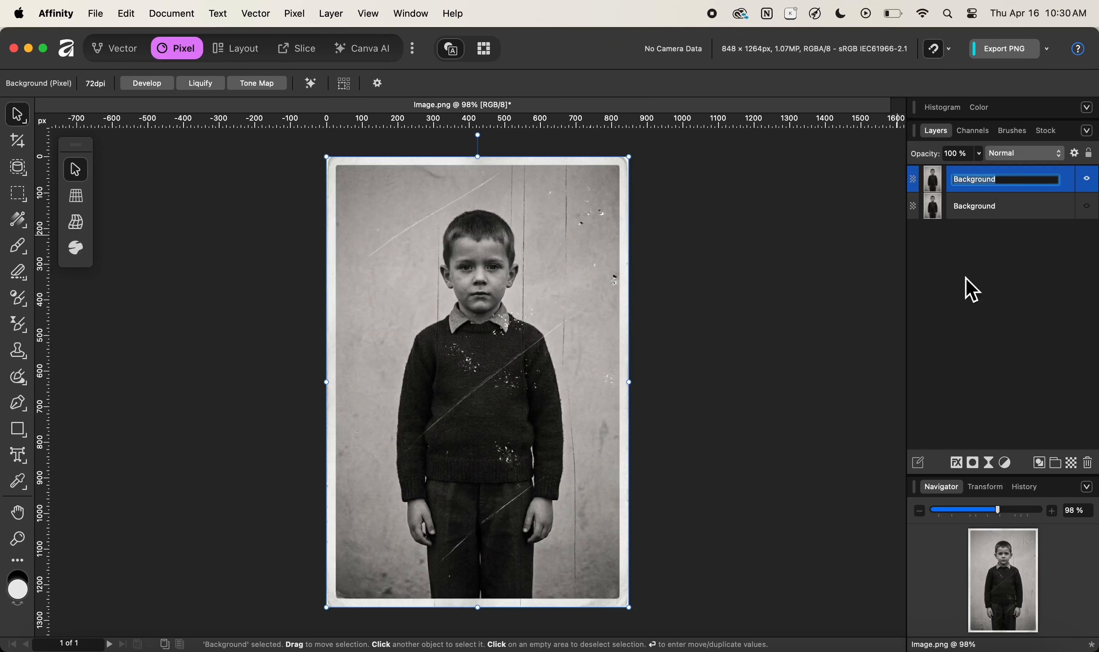
{"action": "type", "text": "Old Photo"}
{"action": "key", "text": "Return"}
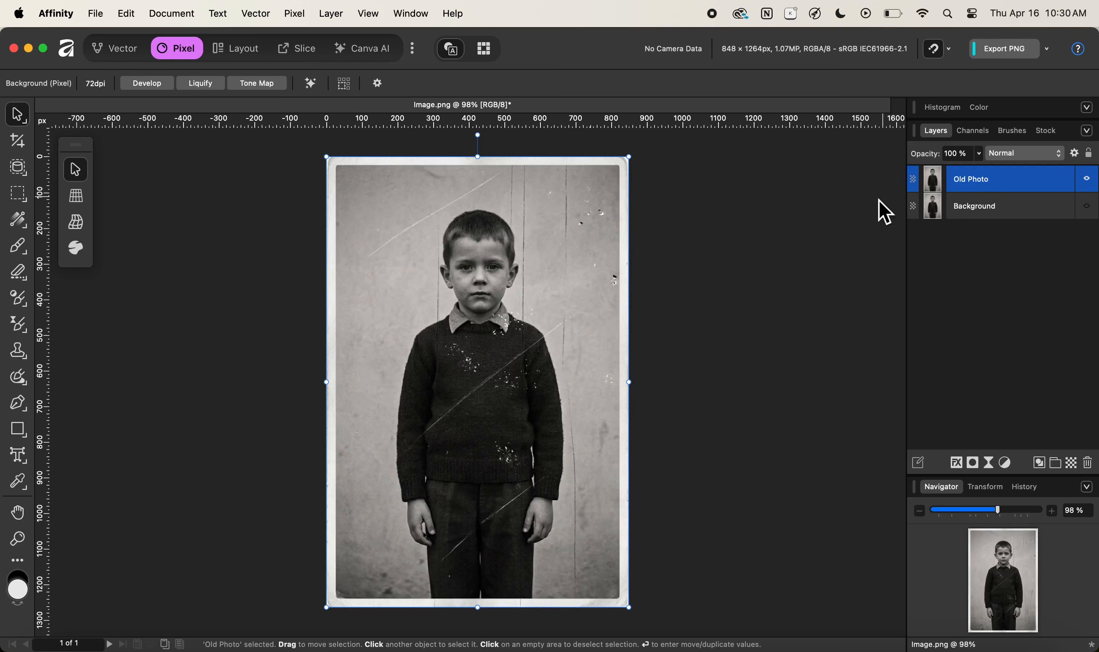
Add a Dust & Scratches live filter layer to the Old Photo layer.
{"action": "left_click", "coordinate": [302, 24]}
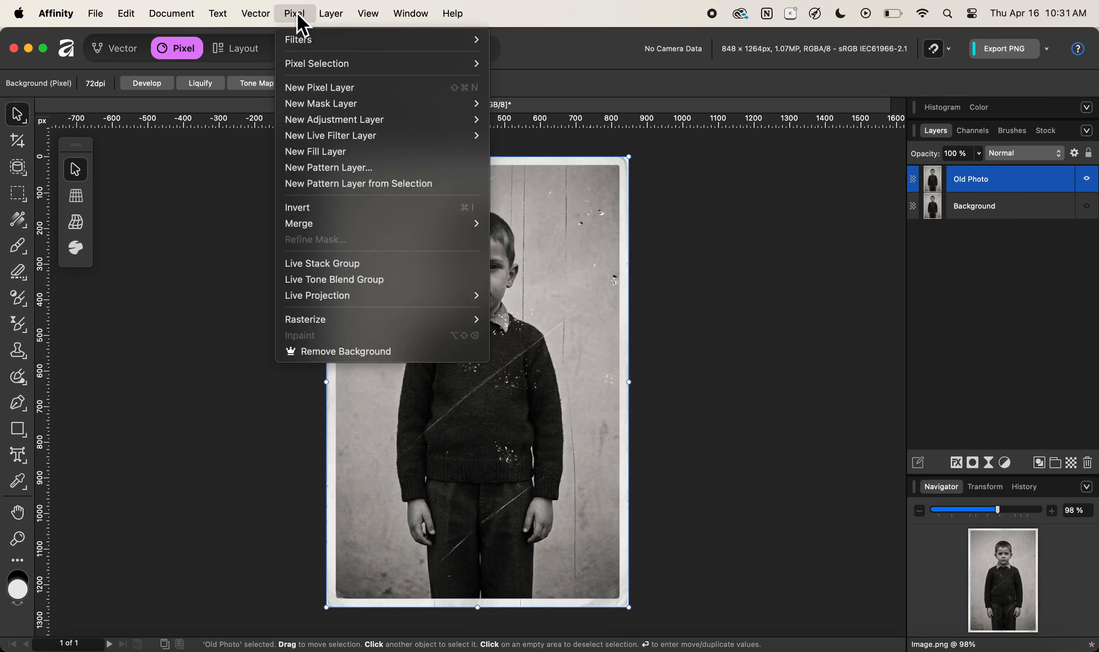
{"action": "mouse_move", "coordinate": [400, 136]}
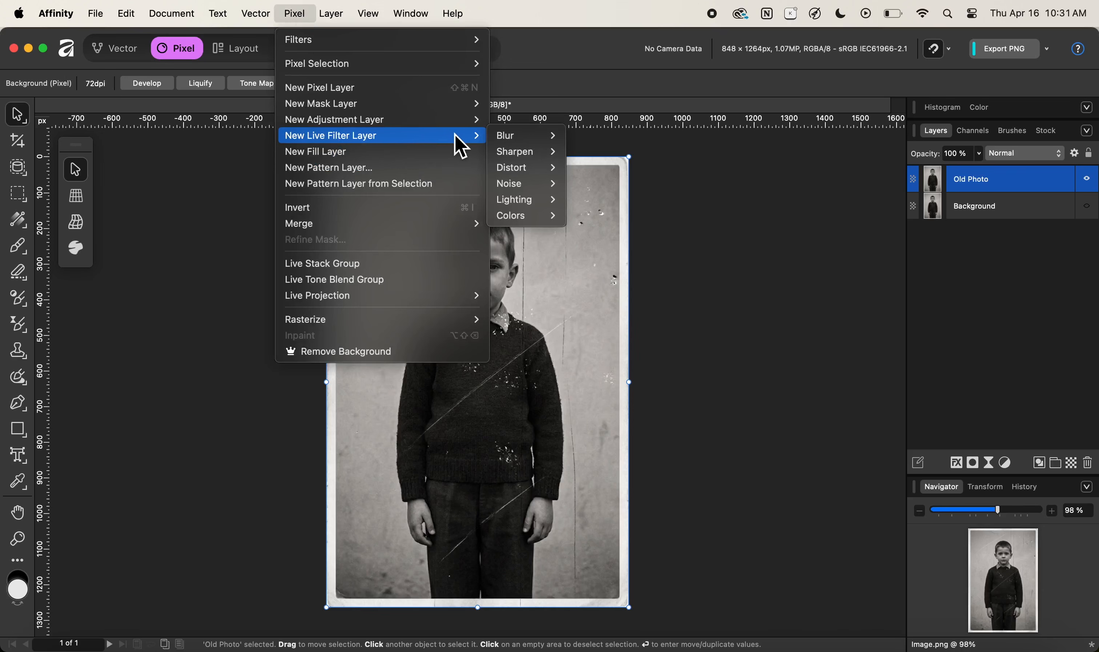
{"action": "mouse_move", "coordinate": [529, 136]}
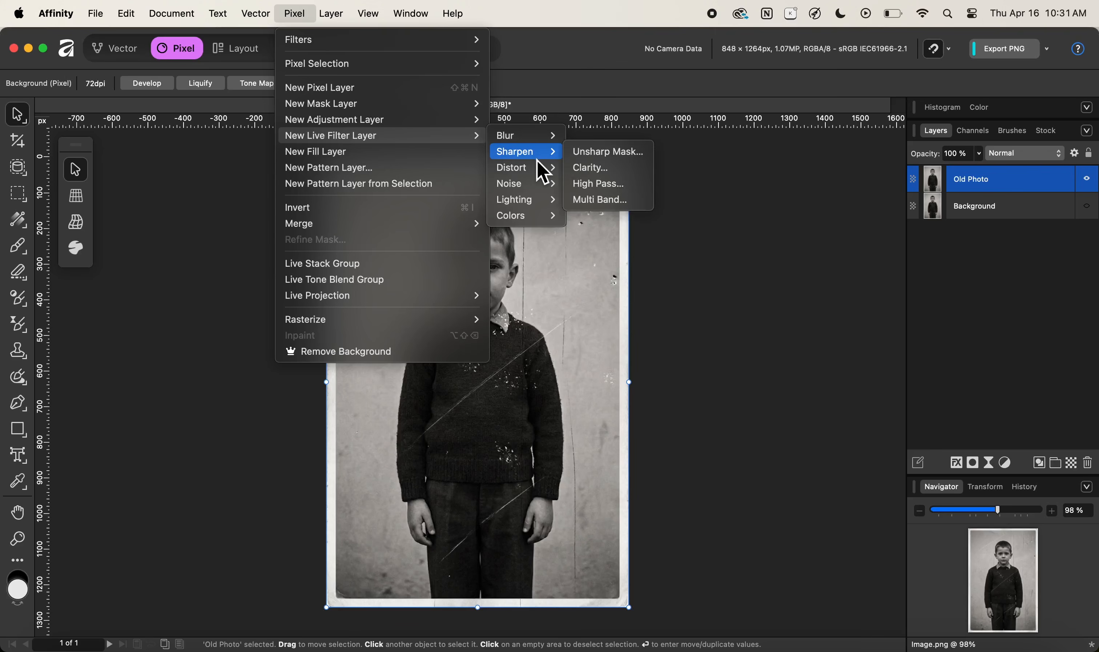
{"action": "mouse_move", "coordinate": [540, 192]}
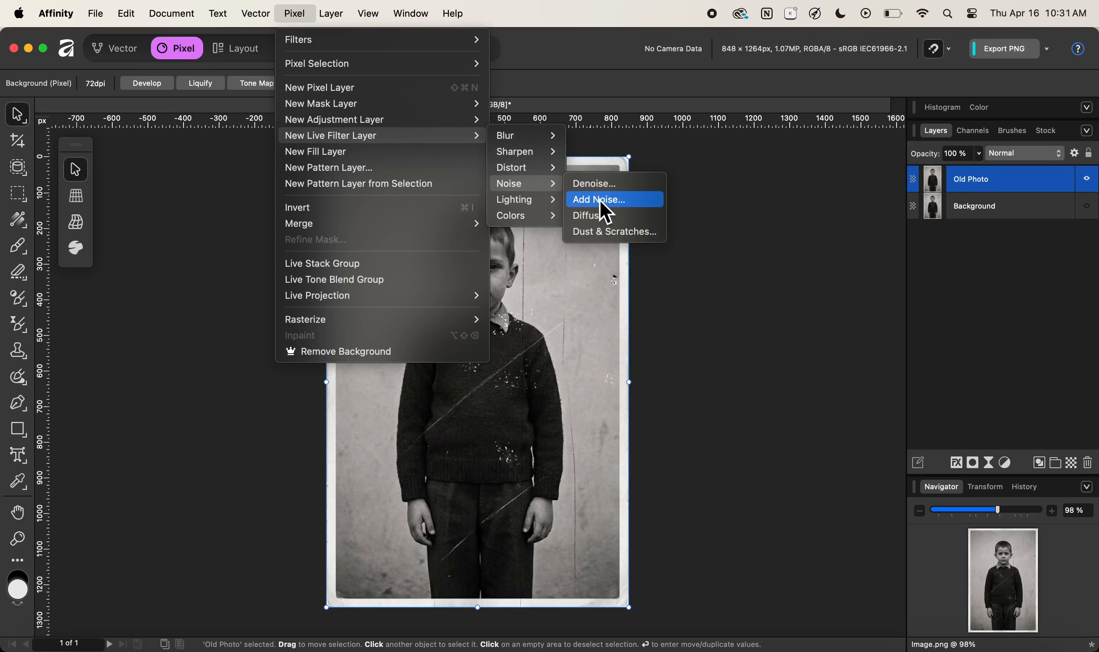
{"action": "left_click", "coordinate": [595, 243]}
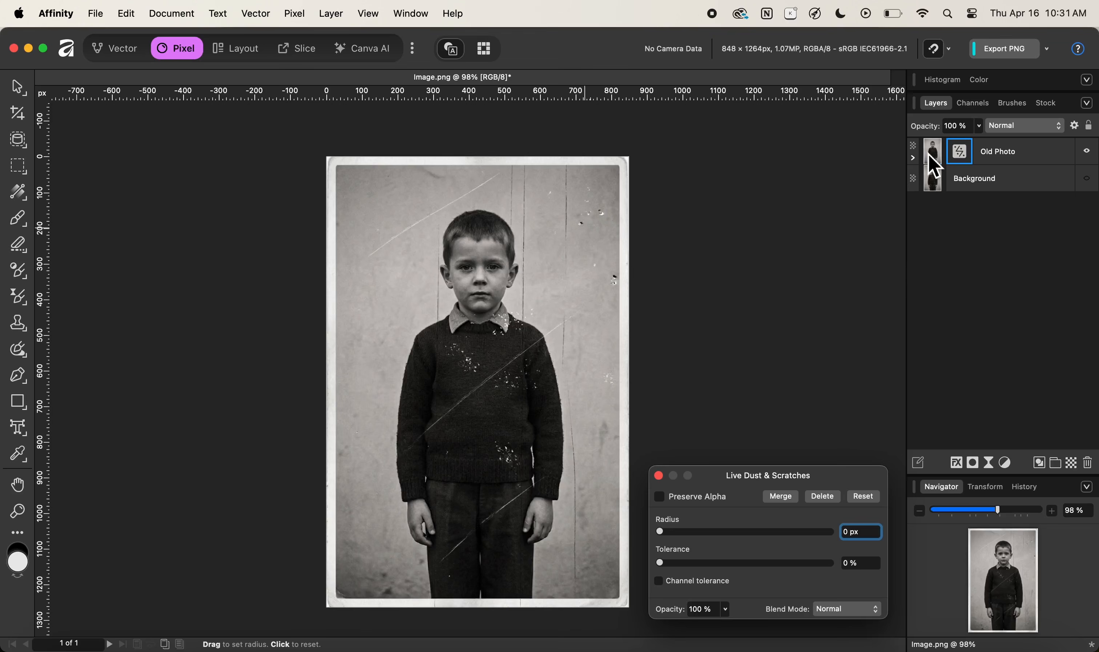
Expand the Old Photo layer and set the Dust & Scratches radius to 12 px.
{"action": "left_click", "coordinate": [914, 159]}
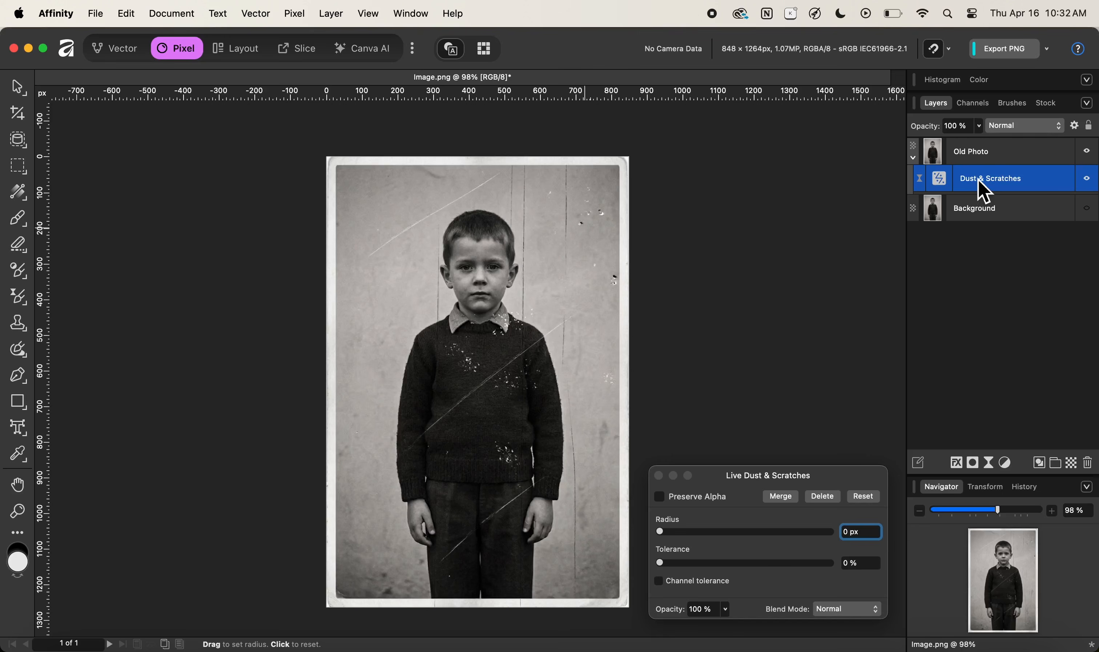
{"action": "left_click_drag", "start_coordinate": [942, 178], "coordinate": [968, 185]}
{"action": "left_click_drag", "start_coordinate": [752, 487], "coordinate": [746, 147]}
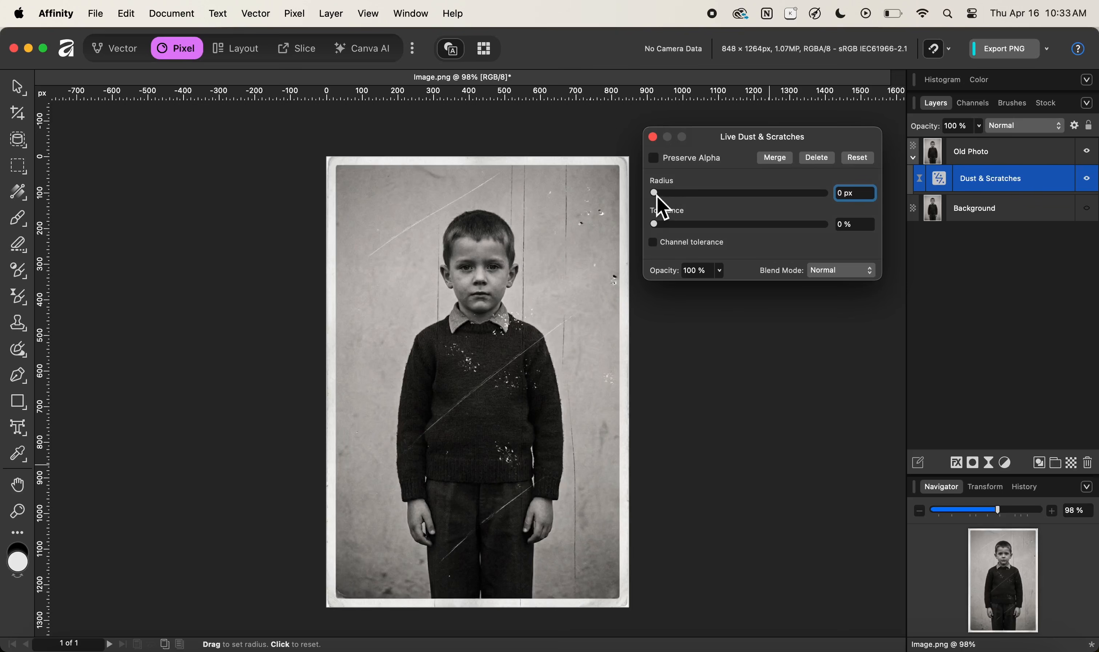
{"action": "left_click_drag", "start_coordinate": [656, 196], "coordinate": [676, 195]}
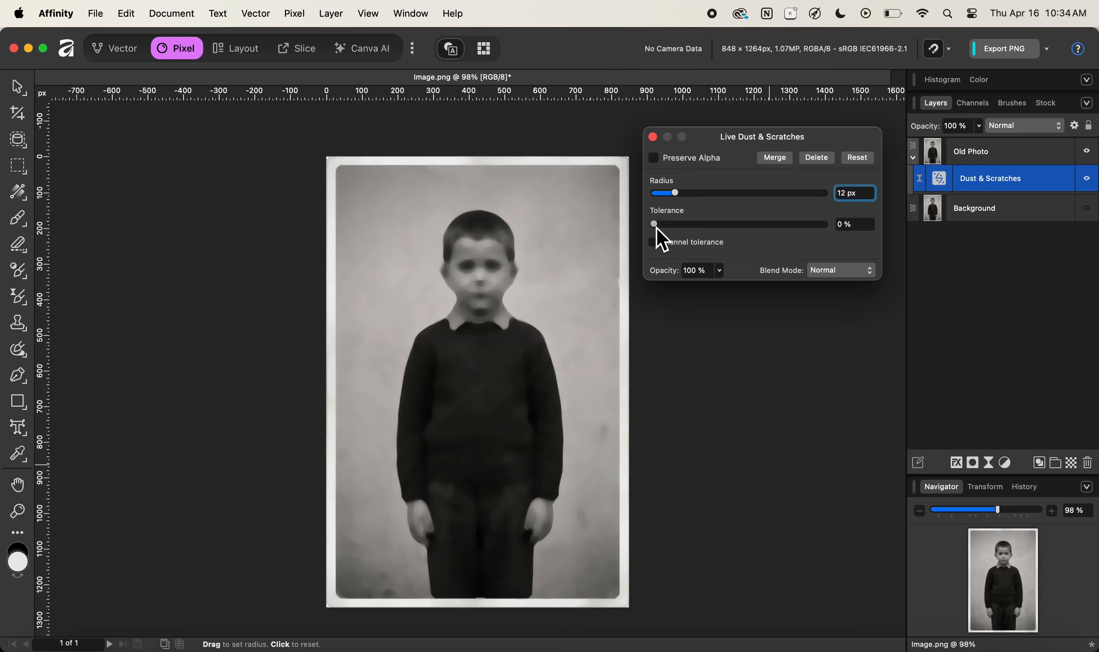
Set the Dust & Scratches tolerance to 6% and close the filter dialog.
{"action": "left_click_drag", "start_coordinate": [656, 226], "coordinate": [666, 232]}
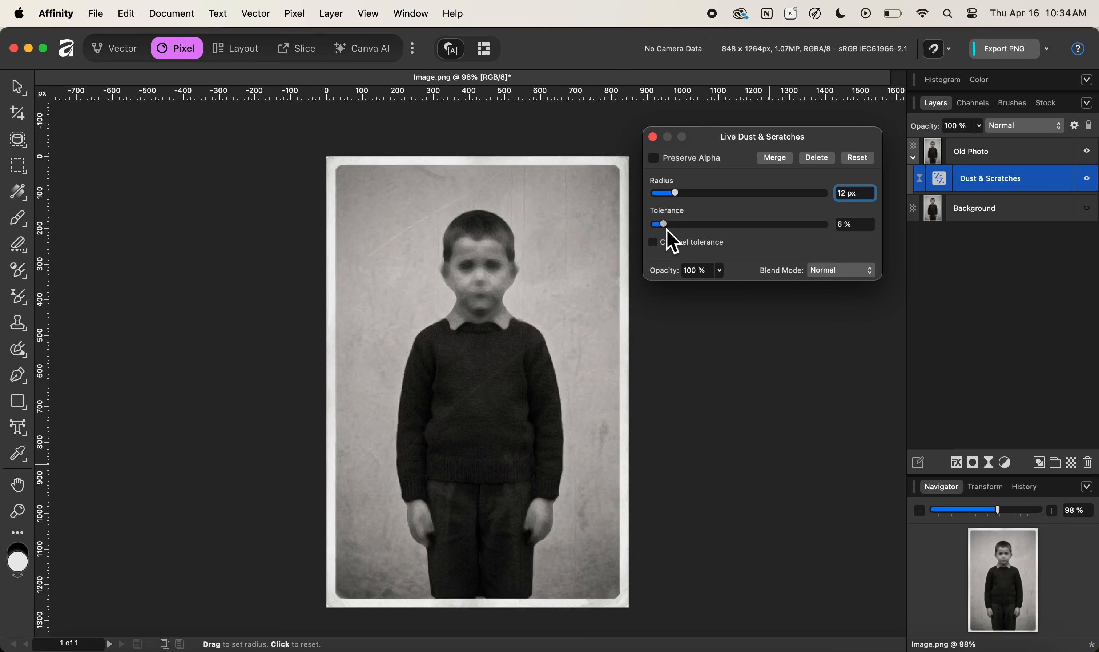
{"action": "left_click_drag", "start_coordinate": [667, 230], "coordinate": [695, 238]}
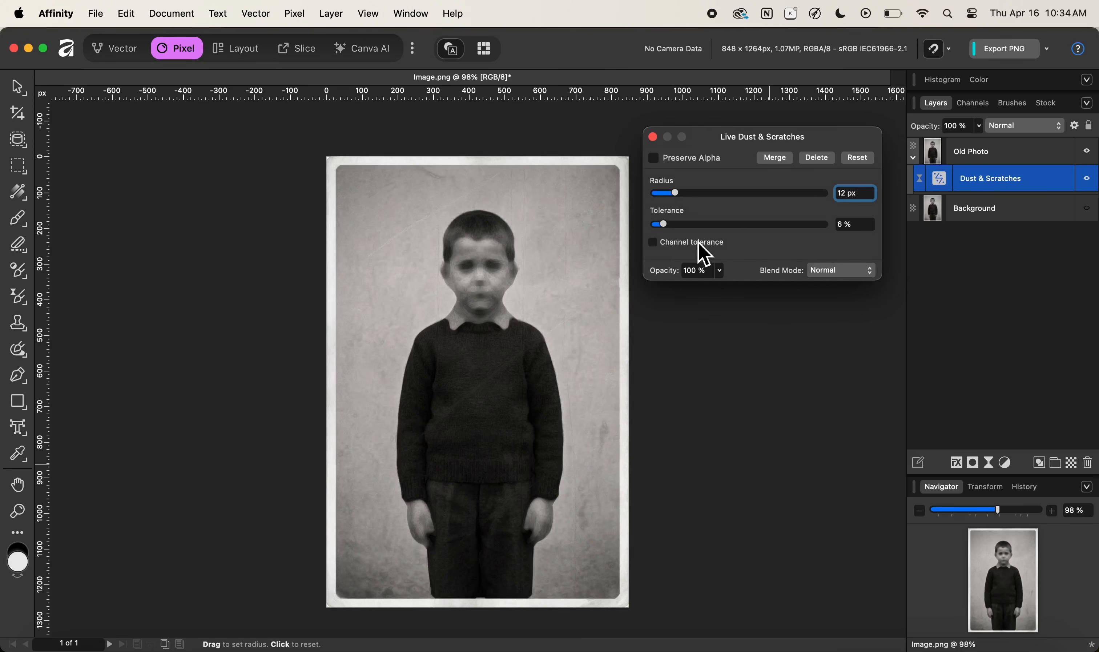
{"action": "scroll", "coordinate": [843, 226], "scroll_direction": "down", "scroll_amount": 1}
{"action": "left_click", "coordinate": [681, 160]}
{"action": "left_click", "coordinate": [653, 137]}
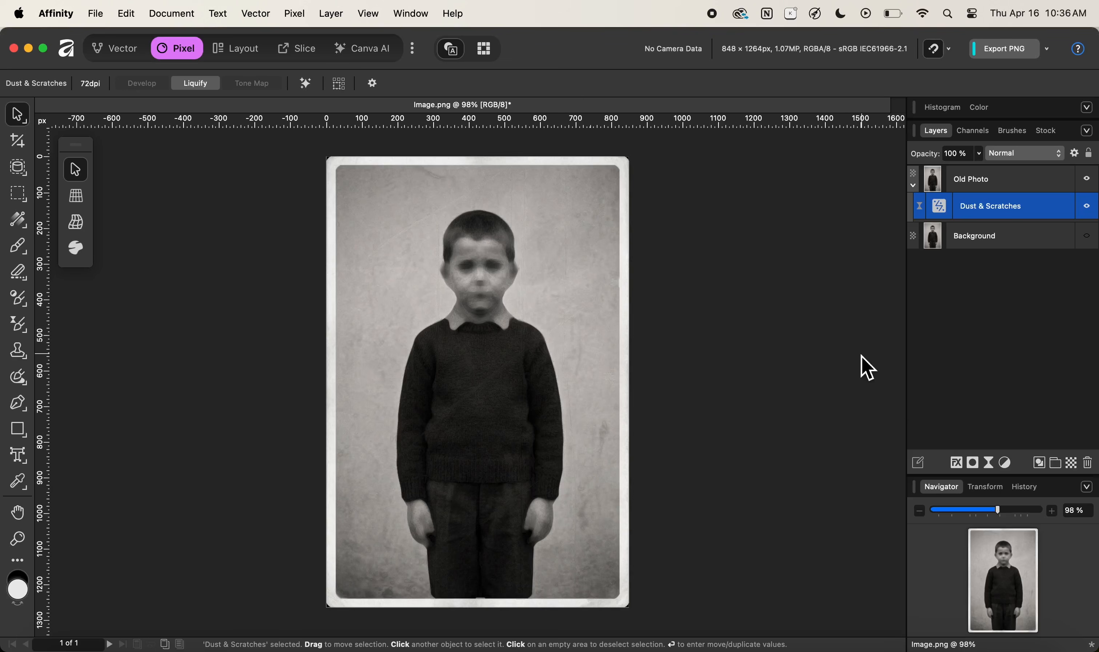
Add a mask layer and nest it inside the Dust & Scratches filter layer.
{"action": "left_click", "coordinate": [976, 464]}
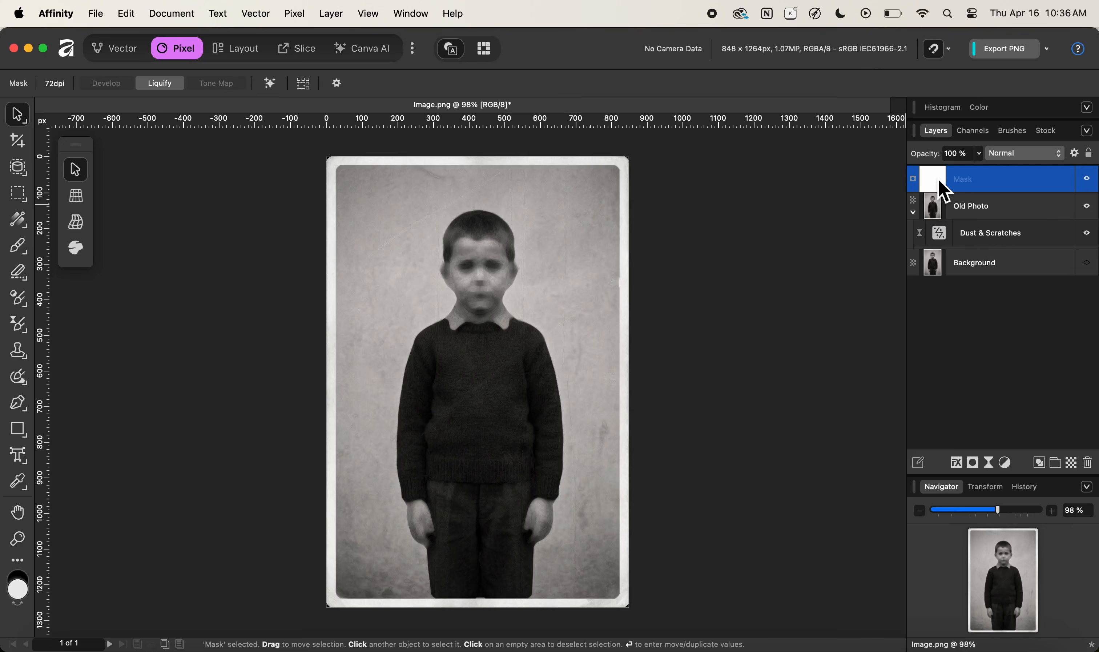
{"action": "left_click_drag", "start_coordinate": [939, 180], "coordinate": [942, 231]}
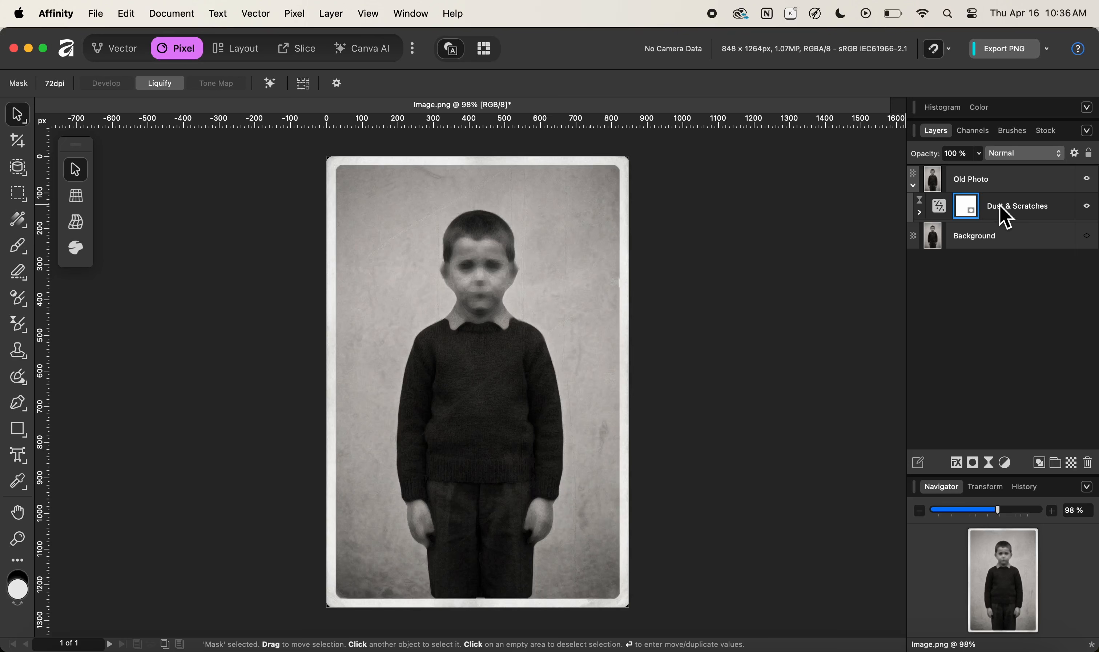
{"action": "left_click", "coordinate": [968, 204]}
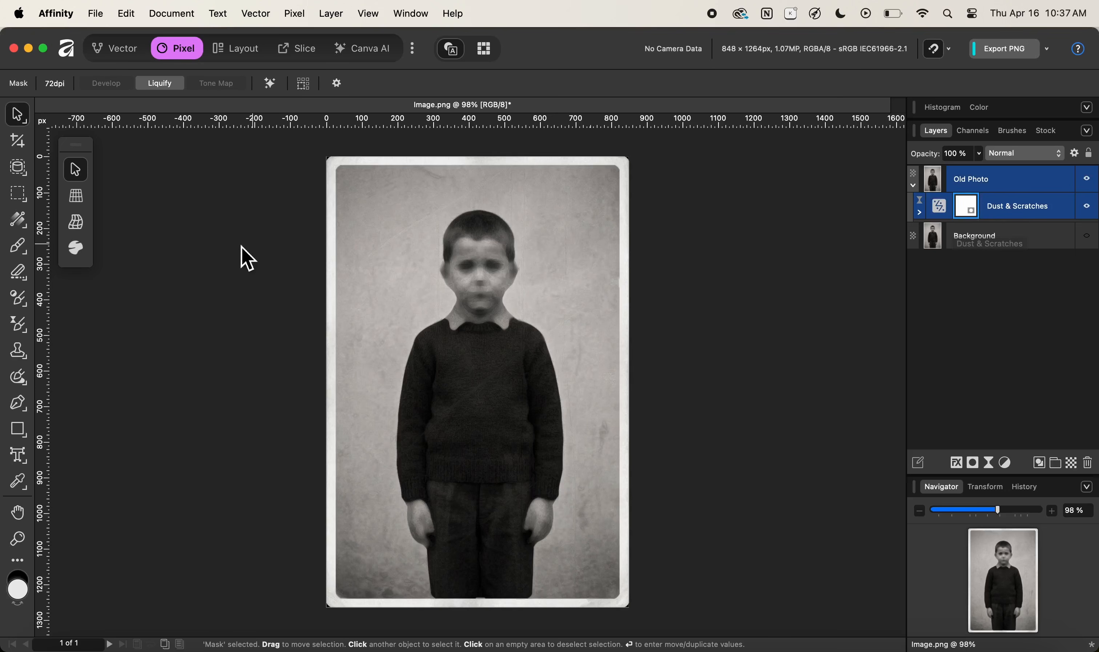
Select the Paint Brush and set its size to about 175 px with 0% hardness.
{"action": "left_click", "coordinate": [19, 246]}
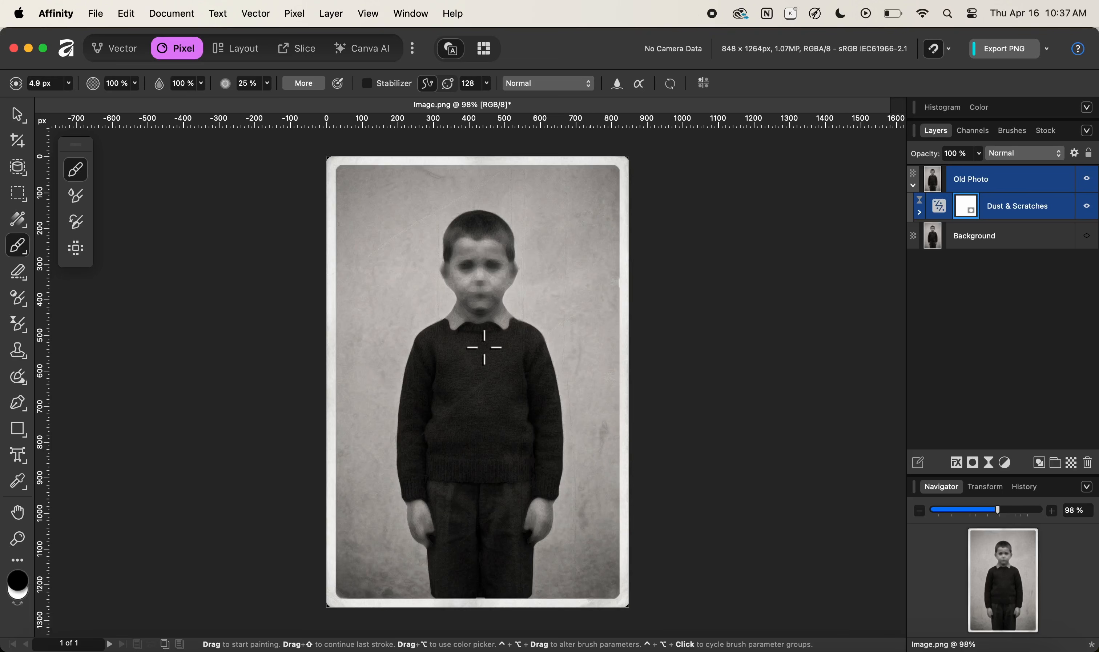
{"action": "left_click_drag", "start_coordinate": [481, 335], "coordinate": [481, 336]}
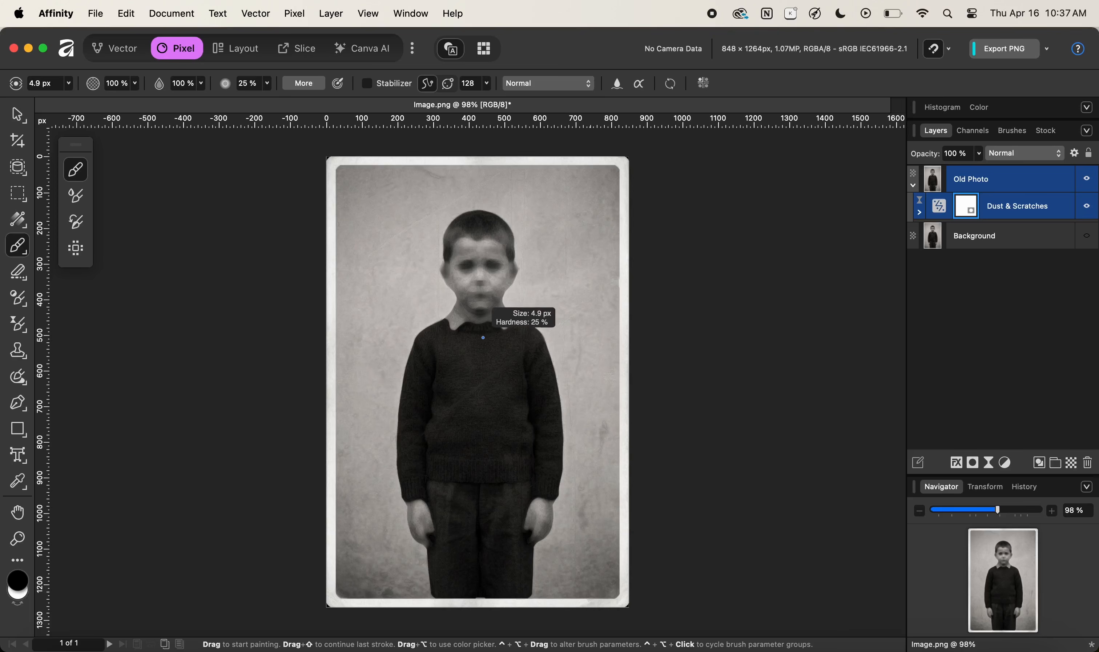
{"action": "left_click_drag", "start_coordinate": [481, 341], "coordinate": [499, 342]}
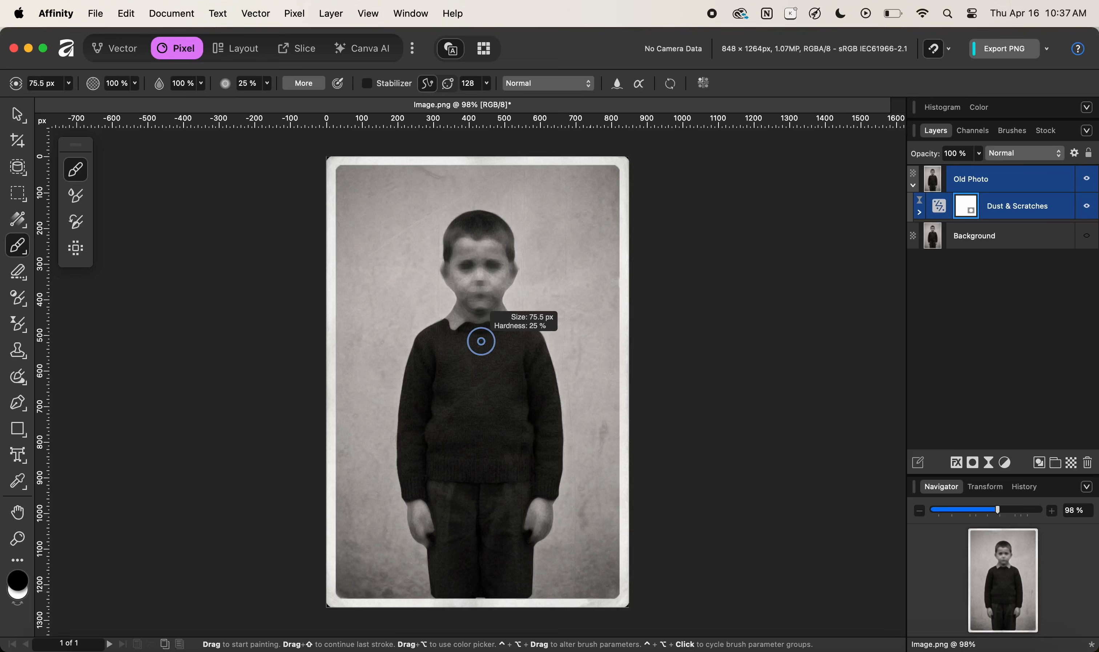
{"action": "left_click_drag", "start_coordinate": [481, 341], "coordinate": [503, 339]}
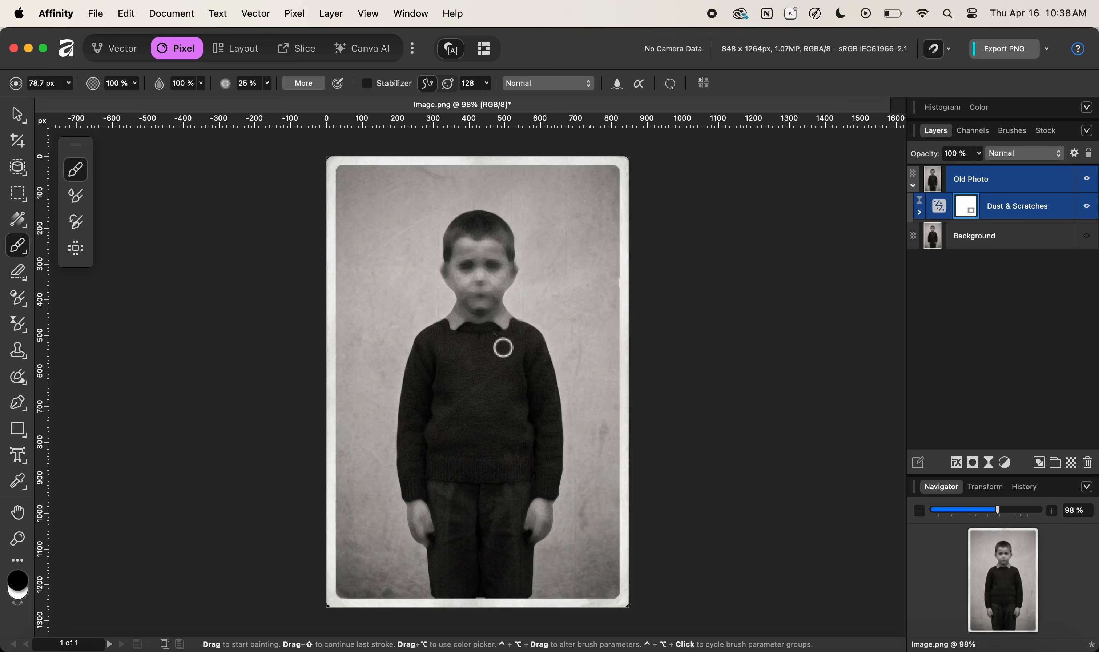
{"action": "key", "text": "ctrl+alt"}
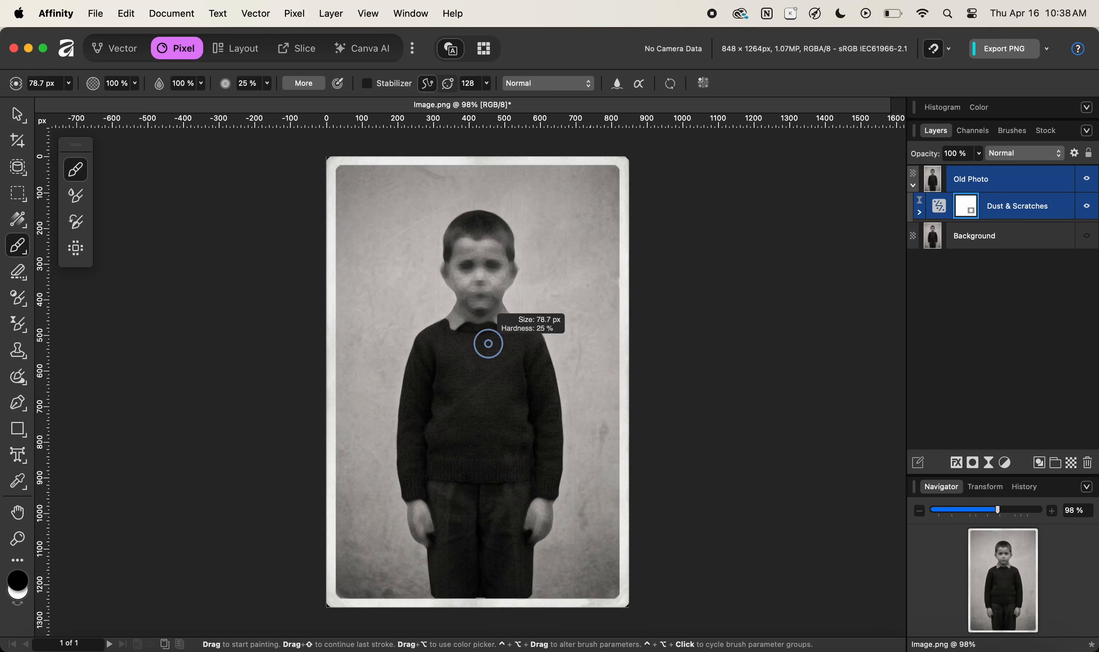
{"action": "mouse_move", "coordinate": [478, 348]}
{"action": "left_mouse_down"}
{"action": "mouse_move", "coordinate": [494, 342]}
{"action": "mouse_move", "coordinate": [482, 347]}
{"action": "left_mouse_up"}
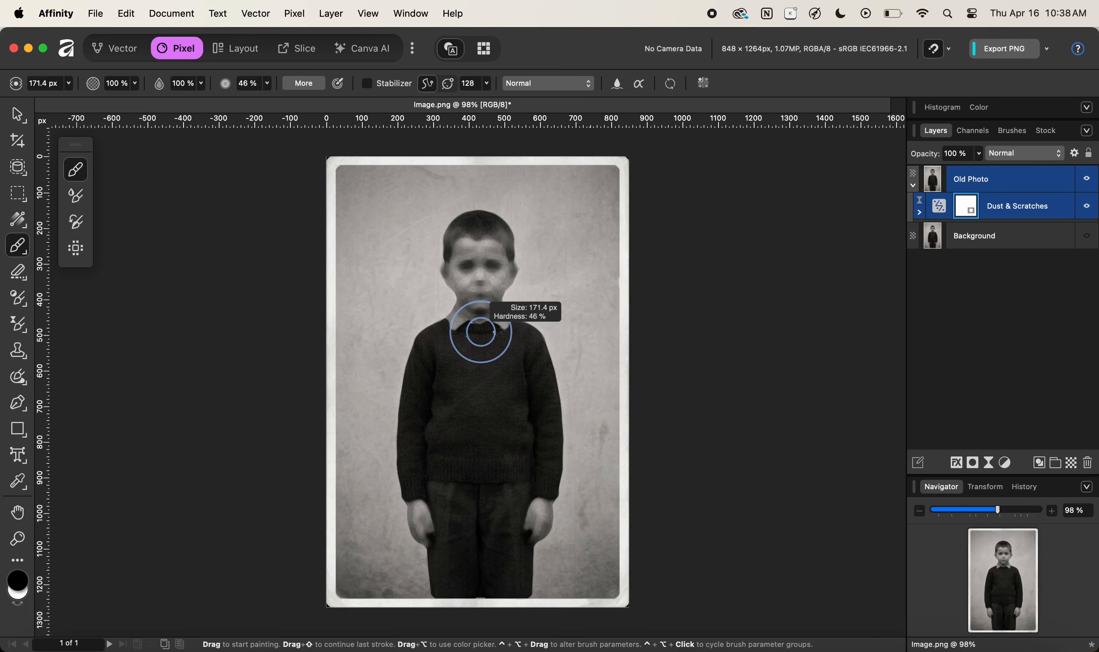
{"action": "mouse_move", "coordinate": [481, 332]}
{"action": "left_mouse_down"}
{"action": "mouse_move", "coordinate": [481, 320]}
{"action": "mouse_move", "coordinate": [481, 333]}
{"action": "left_mouse_up"}
{"action": "left_click_drag", "start_coordinate": [481, 332], "coordinate": [482, 332]}
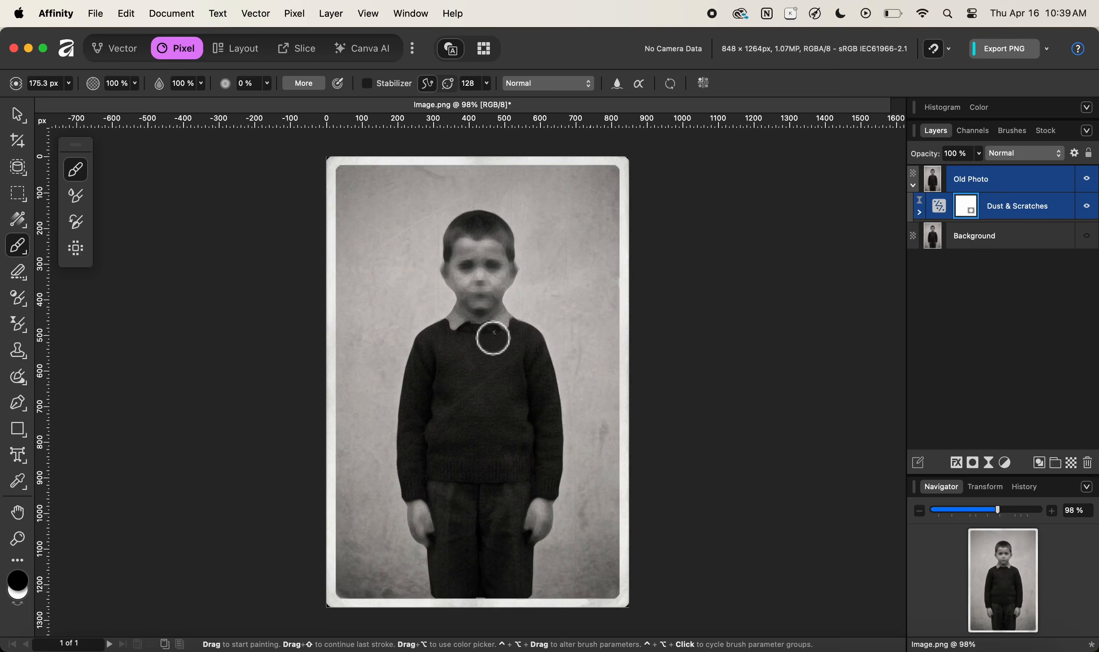
{"action": "left_click_drag", "start_coordinate": [491, 309], "coordinate": [482, 341]}
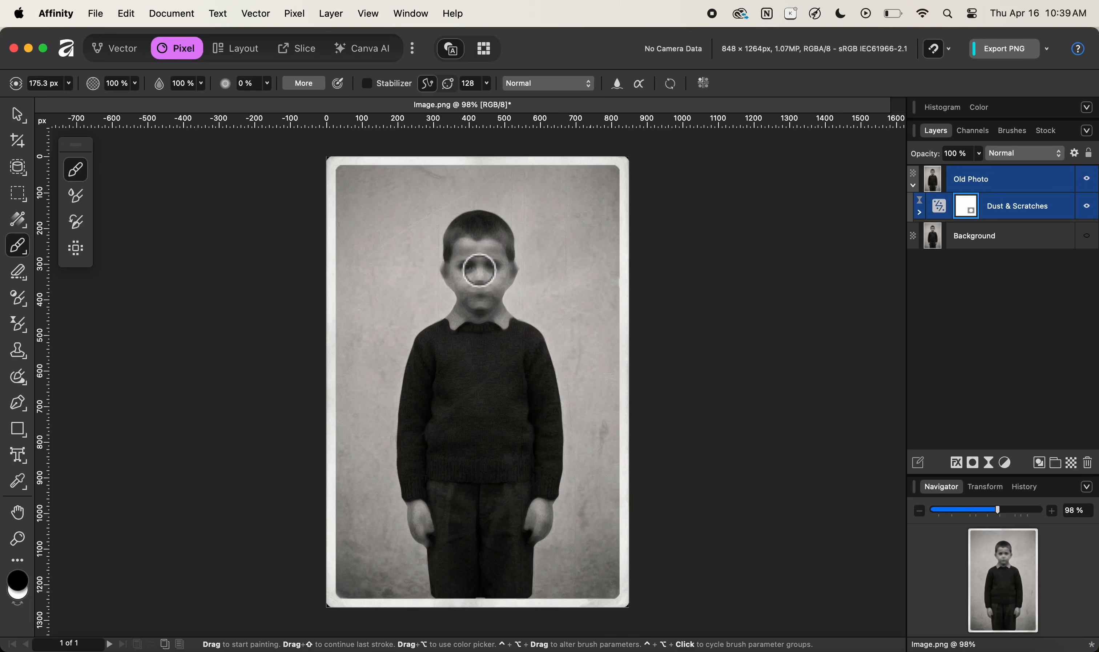
Paint black on the filter mask over the boy's face, hair and collar to restore their detail.
{"action": "key", "text": "z"}
{"action": "left_click_drag", "start_coordinate": [476, 248], "coordinate": [667, 244]}
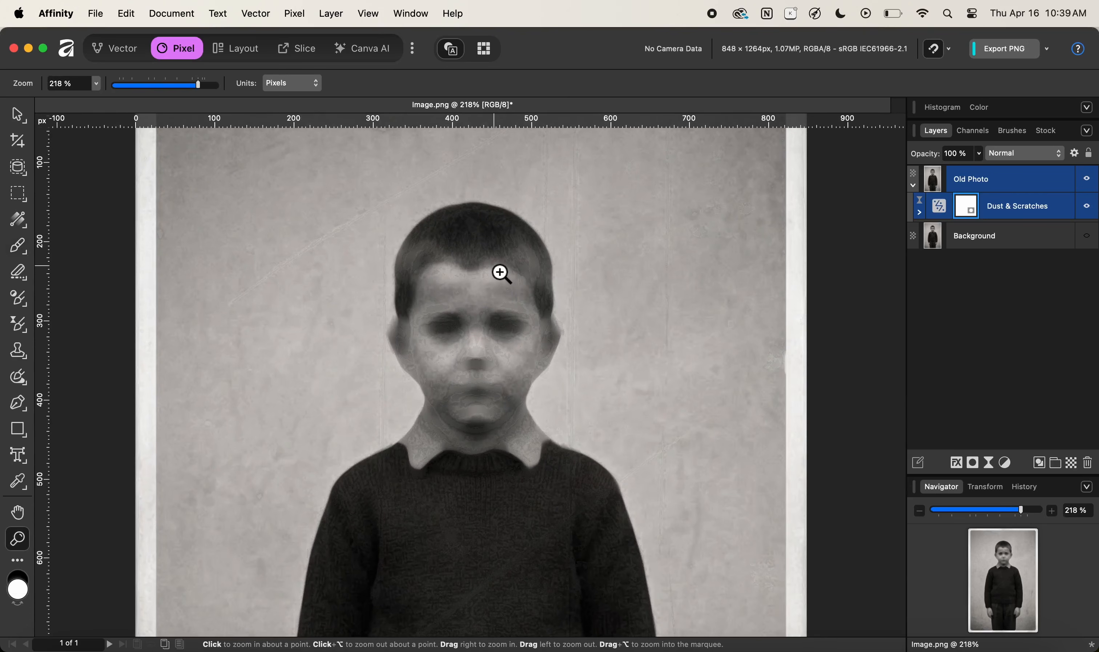
{"action": "key", "text": "b"}
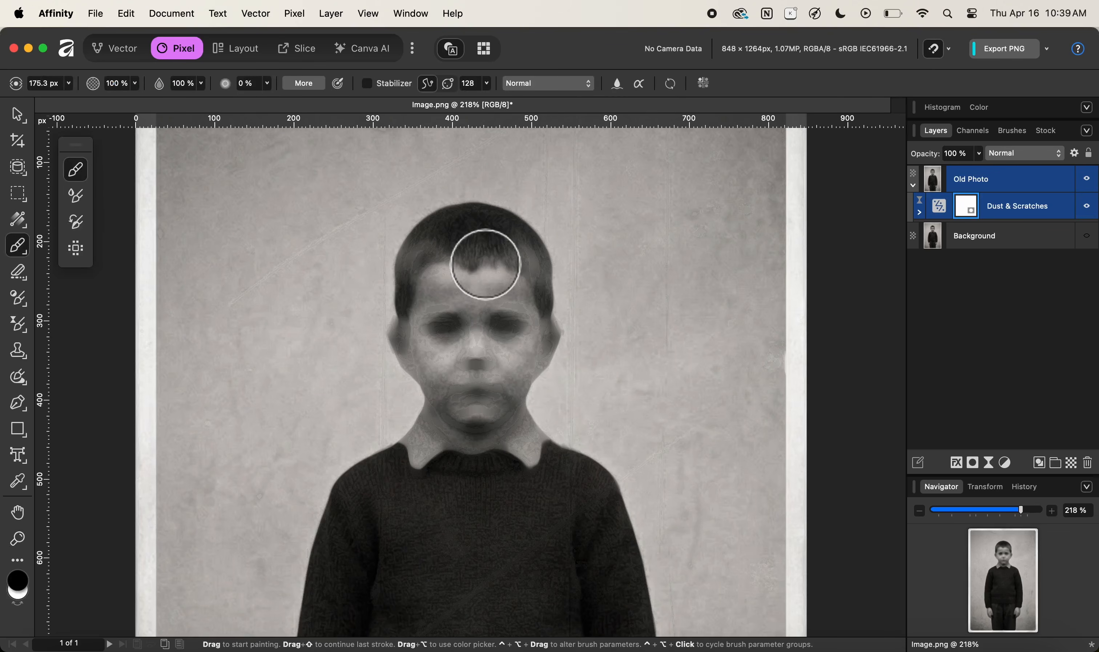
{"action": "mouse_move", "coordinate": [432, 281]}
{"action": "left_mouse_down"}
{"action": "mouse_move", "coordinate": [434, 257]}
{"action": "mouse_move", "coordinate": [459, 240]}
{"action": "mouse_move", "coordinate": [496, 244]}
{"action": "mouse_move", "coordinate": [514, 268]}
{"action": "mouse_move", "coordinate": [518, 334]}
{"action": "mouse_move", "coordinate": [478, 336]}
{"action": "mouse_move", "coordinate": [473, 317]}
{"action": "mouse_move", "coordinate": [457, 353]}
{"action": "mouse_move", "coordinate": [423, 339]}
{"action": "mouse_move", "coordinate": [520, 341]}
{"action": "mouse_move", "coordinate": [527, 352]}
{"action": "mouse_move", "coordinate": [467, 366]}
{"action": "mouse_move", "coordinate": [480, 360]}
{"action": "mouse_move", "coordinate": [453, 387]}
{"action": "mouse_move", "coordinate": [463, 403]}
{"action": "mouse_move", "coordinate": [506, 398]}
{"action": "mouse_move", "coordinate": [464, 450]}
{"action": "mouse_move", "coordinate": [424, 422]}
{"action": "mouse_move", "coordinate": [422, 405]}
{"action": "mouse_move", "coordinate": [461, 427]}
{"action": "left_mouse_up"}
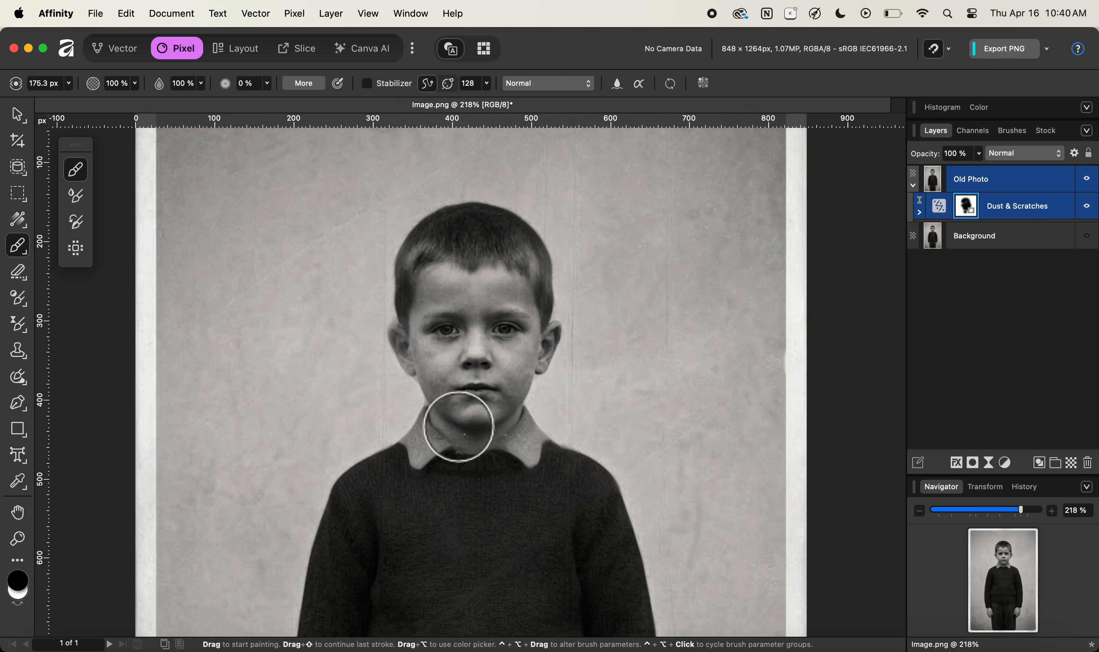
{"action": "mouse_move", "coordinate": [481, 466]}
{"action": "left_mouse_down"}
{"action": "mouse_move", "coordinate": [478, 378]}
{"action": "mouse_move", "coordinate": [441, 350]}
{"action": "mouse_move", "coordinate": [422, 368]}
{"action": "mouse_move", "coordinate": [502, 350]}
{"action": "mouse_move", "coordinate": [519, 378]}
{"action": "left_mouse_up"}
{"action": "mouse_move", "coordinate": [551, 416]}
{"action": "left_mouse_down"}
{"action": "mouse_move", "coordinate": [496, 356]}
{"action": "mouse_move", "coordinate": [537, 392]}
{"action": "mouse_move", "coordinate": [547, 432]}
{"action": "left_mouse_up"}
{"action": "mouse_move", "coordinate": [349, 322]}
{"action": "left_mouse_down"}
{"action": "mouse_move", "coordinate": [321, 336]}
{"action": "mouse_move", "coordinate": [289, 397]}
{"action": "mouse_move", "coordinate": [280, 515]}
{"action": "mouse_move", "coordinate": [334, 383]}
{"action": "mouse_move", "coordinate": [334, 417]}
{"action": "mouse_move", "coordinate": [383, 368]}
{"action": "mouse_move", "coordinate": [429, 470]}
{"action": "mouse_move", "coordinate": [458, 400]}
{"action": "mouse_move", "coordinate": [440, 422]}
{"action": "mouse_move", "coordinate": [501, 356]}
{"action": "mouse_move", "coordinate": [505, 505]}
{"action": "mouse_move", "coordinate": [577, 339]}
{"action": "left_mouse_up"}
{"action": "mouse_move", "coordinate": [458, 330]}
{"action": "left_mouse_down"}
{"action": "mouse_move", "coordinate": [455, 426]}
{"action": "mouse_move", "coordinate": [537, 286]}
{"action": "mouse_move", "coordinate": [563, 426]}
{"action": "mouse_move", "coordinate": [589, 466]}
{"action": "left_mouse_up"}
{"action": "mouse_move", "coordinate": [591, 475]}
{"action": "left_mouse_down"}
{"action": "mouse_move", "coordinate": [577, 340]}
{"action": "mouse_move", "coordinate": [596, 320]}
{"action": "left_mouse_up"}
{"action": "left_click_drag", "start_coordinate": [597, 205], "coordinate": [582, 352]}
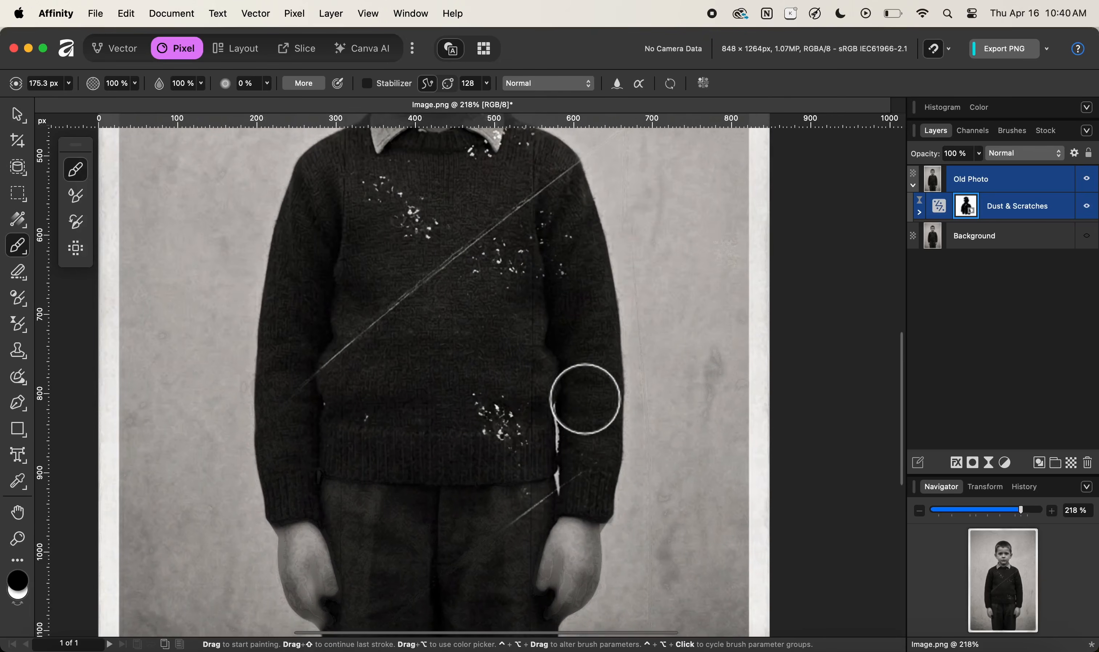
Pan around the photo to inspect the remaining dust and scratches on the sweater and trousers.
{"action": "left_click_drag", "start_coordinate": [300, 498], "coordinate": [435, 375]}
{"action": "mouse_move", "coordinate": [436, 434]}
{"action": "left_mouse_down"}
{"action": "mouse_move", "coordinate": [466, 474]}
{"action": "mouse_move", "coordinate": [702, 429]}
{"action": "mouse_move", "coordinate": [697, 458]}
{"action": "mouse_move", "coordinate": [645, 363]}
{"action": "mouse_move", "coordinate": [645, 459]}
{"action": "mouse_move", "coordinate": [504, 502]}
{"action": "left_mouse_up"}
{"action": "left_click_drag", "start_coordinate": [504, 504], "coordinate": [521, 431]}
{"action": "mouse_move", "coordinate": [514, 486]}
{"action": "left_mouse_down"}
{"action": "mouse_move", "coordinate": [667, 546]}
{"action": "mouse_move", "coordinate": [611, 528]}
{"action": "mouse_move", "coordinate": [524, 530]}
{"action": "mouse_move", "coordinate": [507, 548]}
{"action": "mouse_move", "coordinate": [687, 534]}
{"action": "mouse_move", "coordinate": [627, 430]}
{"action": "mouse_move", "coordinate": [600, 457]}
{"action": "mouse_move", "coordinate": [589, 394]}
{"action": "mouse_move", "coordinate": [526, 316]}
{"action": "mouse_move", "coordinate": [620, 401]}
{"action": "mouse_move", "coordinate": [635, 384]}
{"action": "mouse_move", "coordinate": [591, 445]}
{"action": "mouse_move", "coordinate": [600, 447]}
{"action": "mouse_move", "coordinate": [557, 449]}
{"action": "left_mouse_up"}
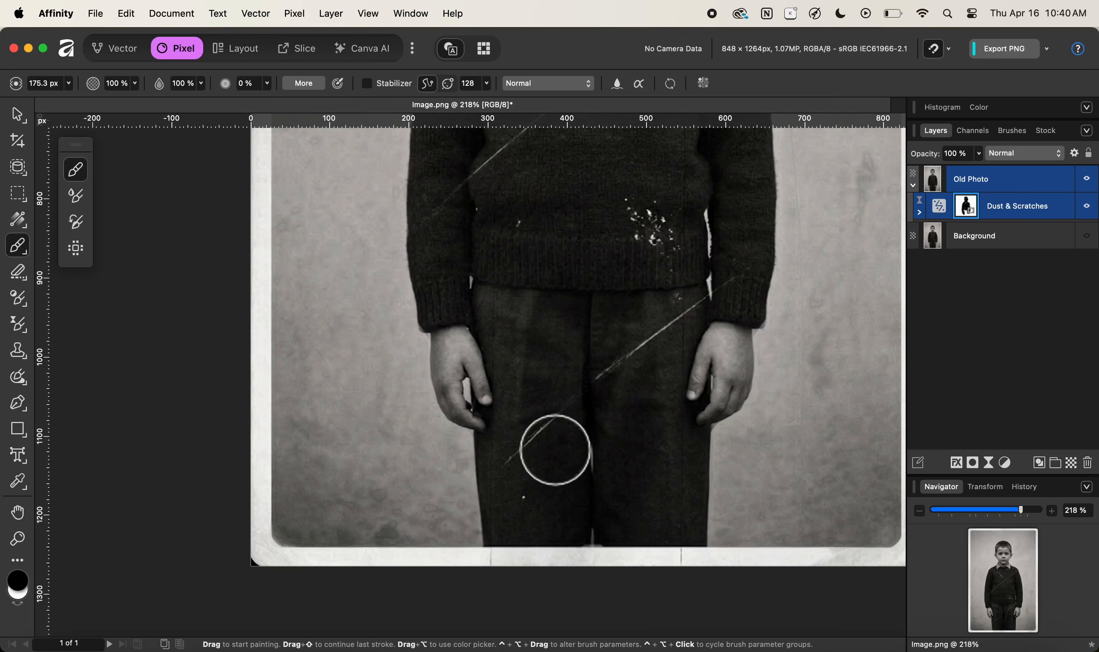
{"action": "mouse_move", "coordinate": [591, 274]}
{"action": "left_mouse_down"}
{"action": "mouse_move", "coordinate": [556, 506]}
{"action": "mouse_move", "coordinate": [559, 312]}
{"action": "left_mouse_up"}
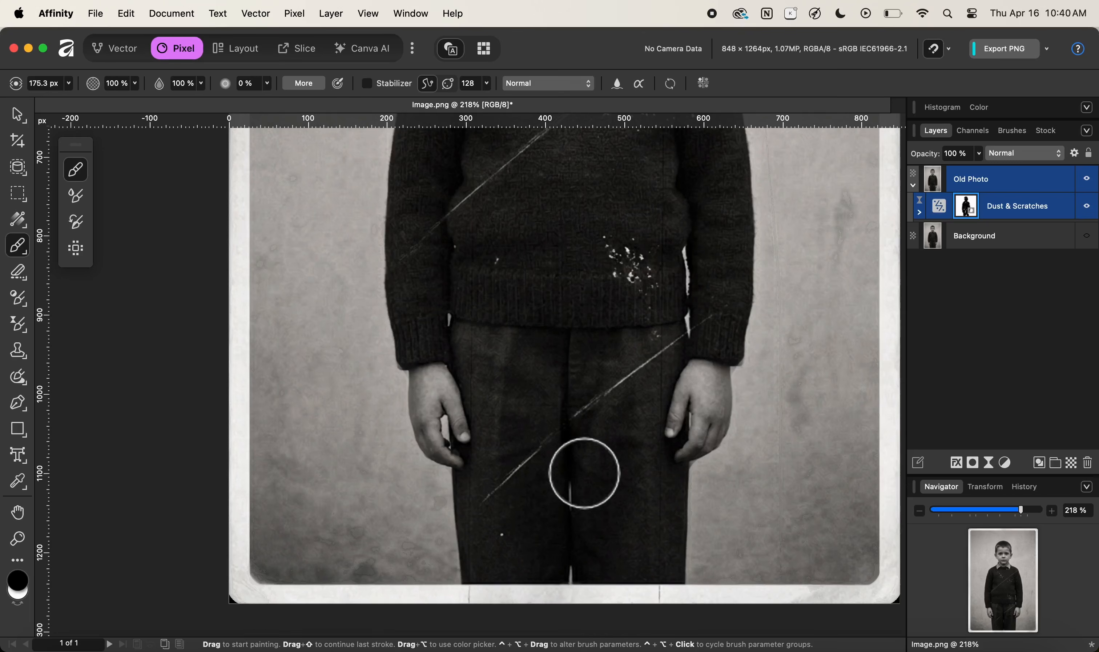
{"action": "scroll", "coordinate": [581, 473], "scroll_direction": "up", "scroll_amount": 5}
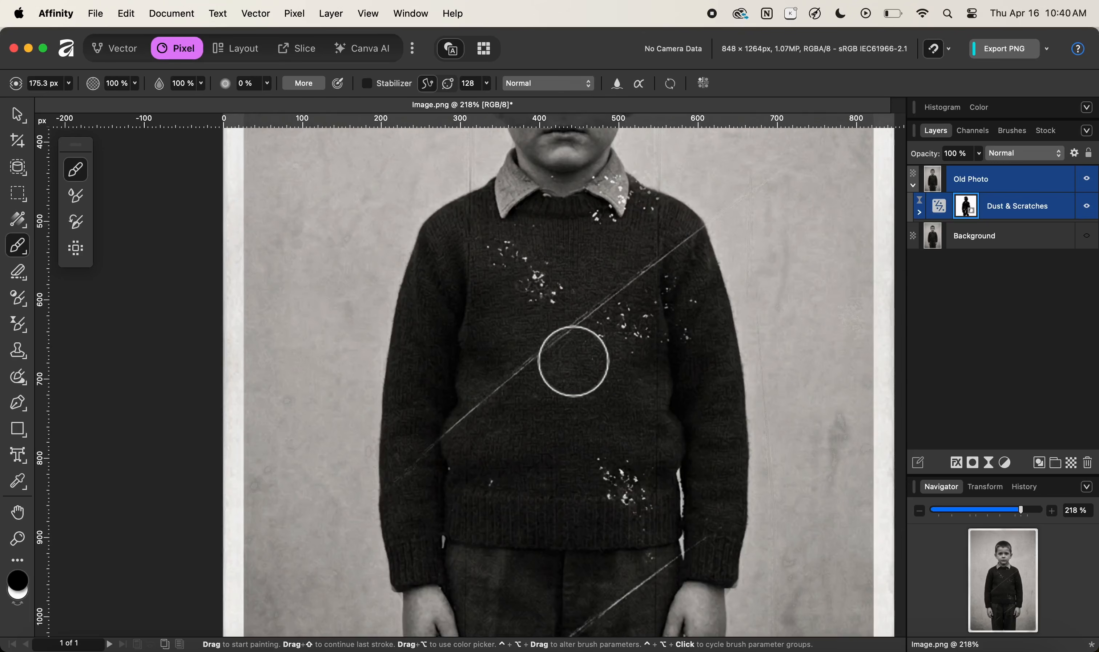
{"action": "scroll", "coordinate": [574, 310], "scroll_direction": "up", "scroll_amount": 2}
{"action": "left_click_drag", "start_coordinate": [574, 310], "coordinate": [563, 416]}
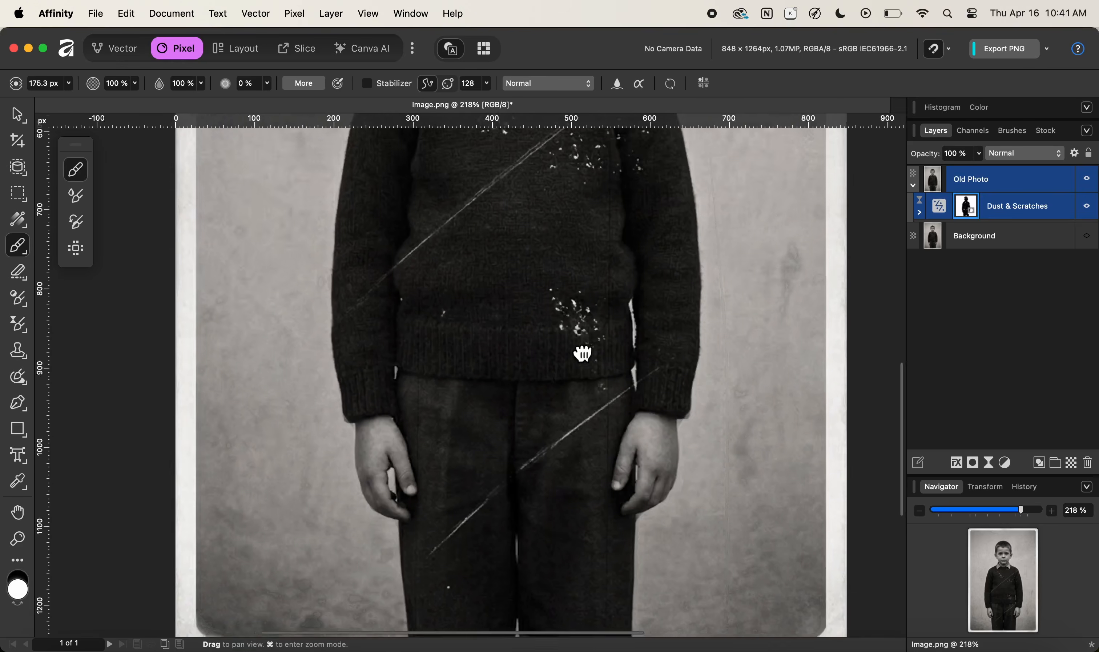
{"action": "left_click_drag", "start_coordinate": [581, 353], "coordinate": [516, 295]}
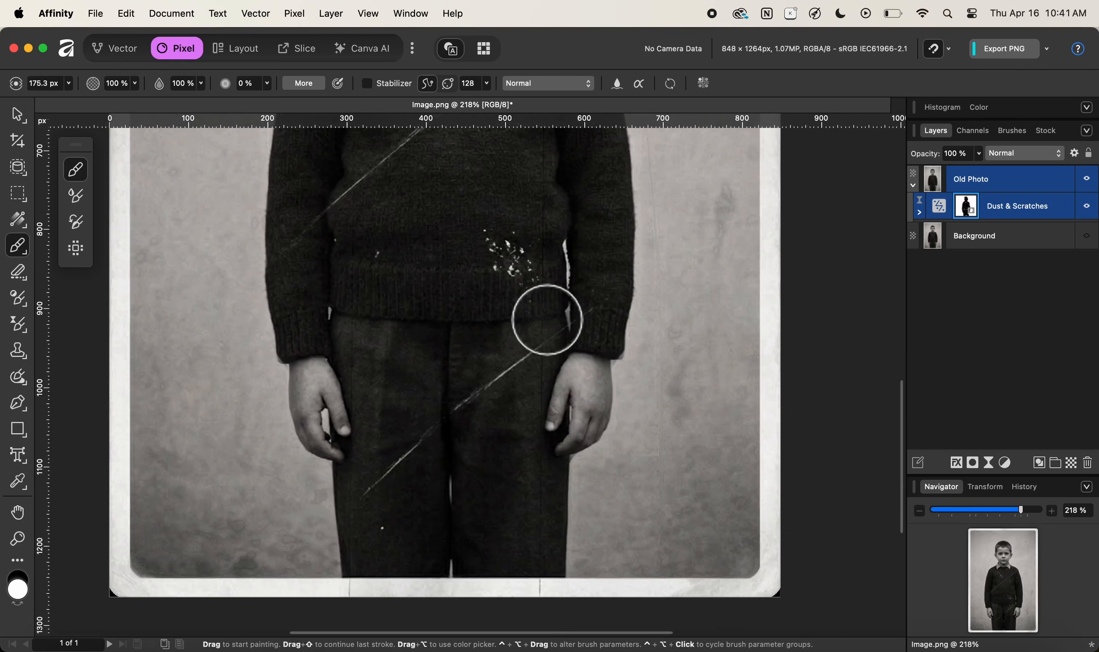
Zoom in and paint white on the filter mask with a 13.3 px brush over the dust speck and diagonal scratch on the trousers.
{"action": "key", "text": "z"}
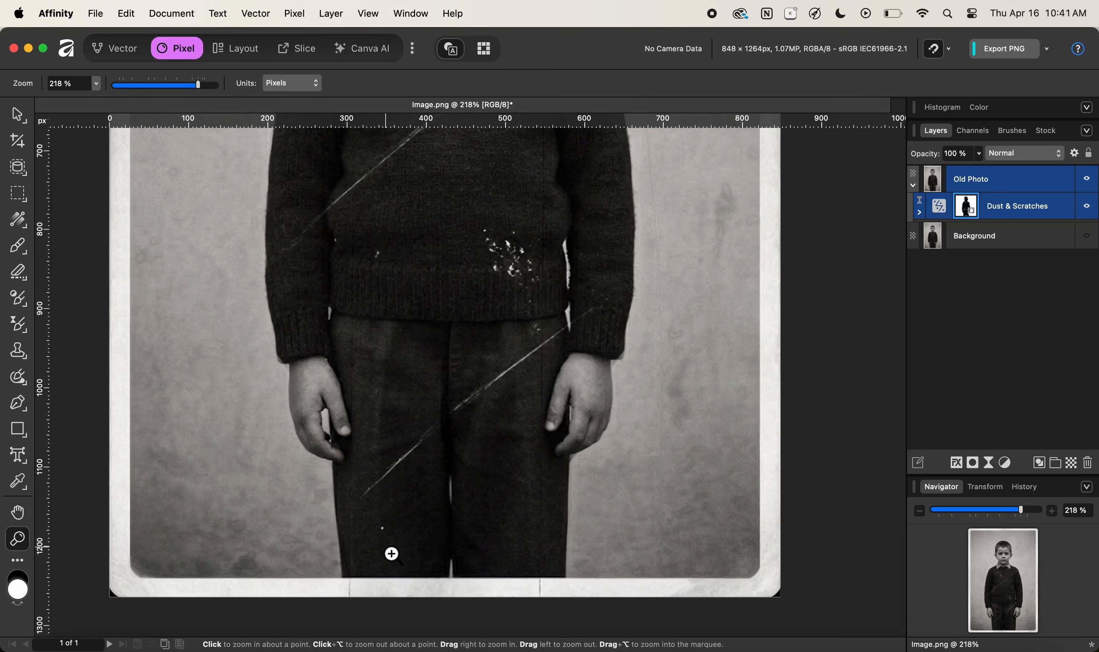
{"action": "left_click_drag", "start_coordinate": [386, 558], "coordinate": [522, 442]}
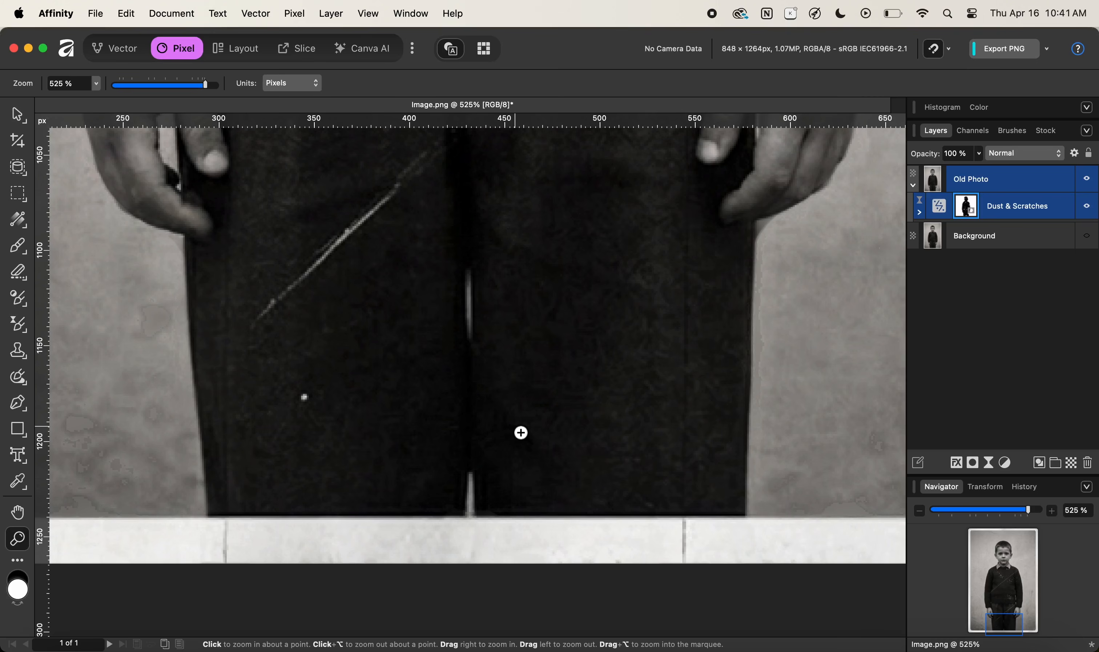
{"action": "key", "text": "b"}
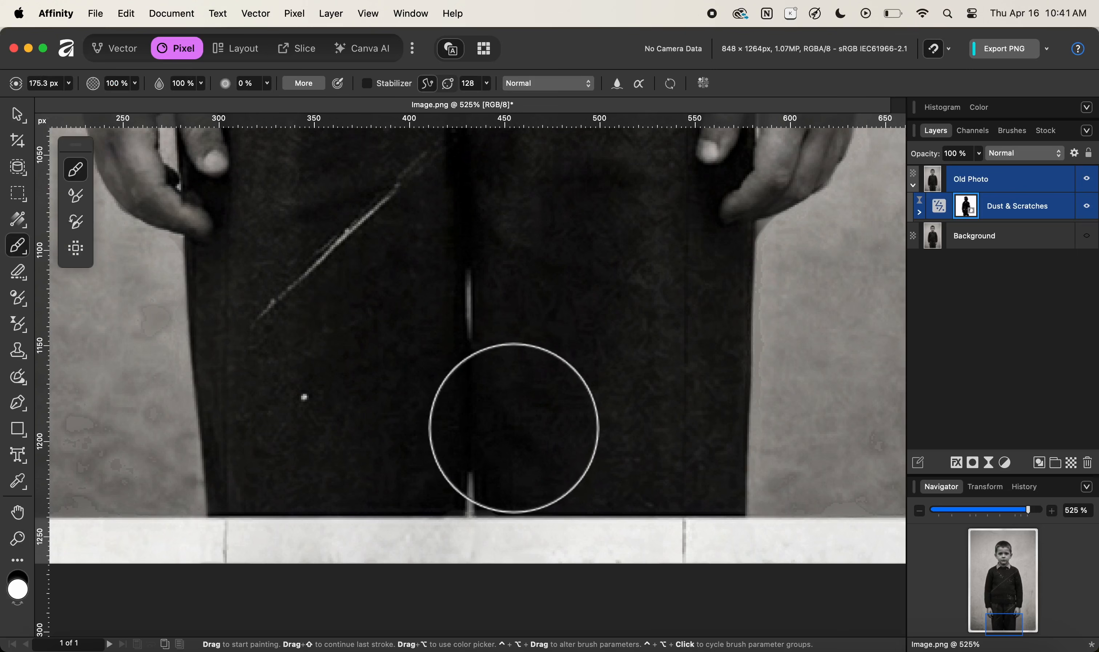
{"action": "left_click_drag", "start_coordinate": [518, 426], "coordinate": [516, 434]}
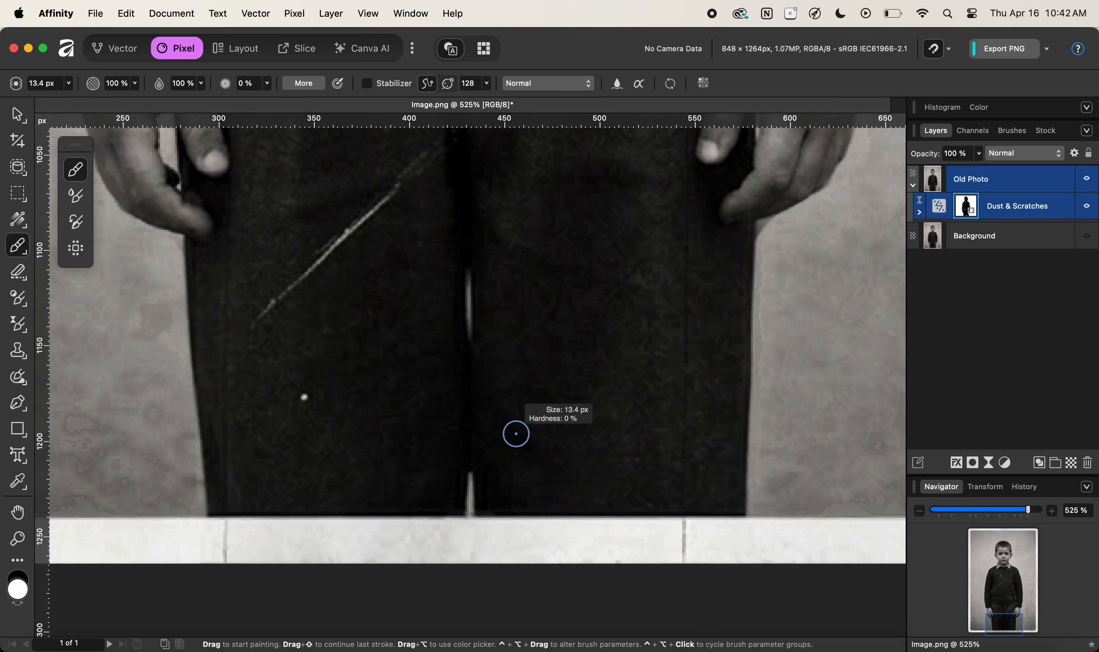
{"action": "left_click_drag", "start_coordinate": [516, 434], "coordinate": [516, 433]}
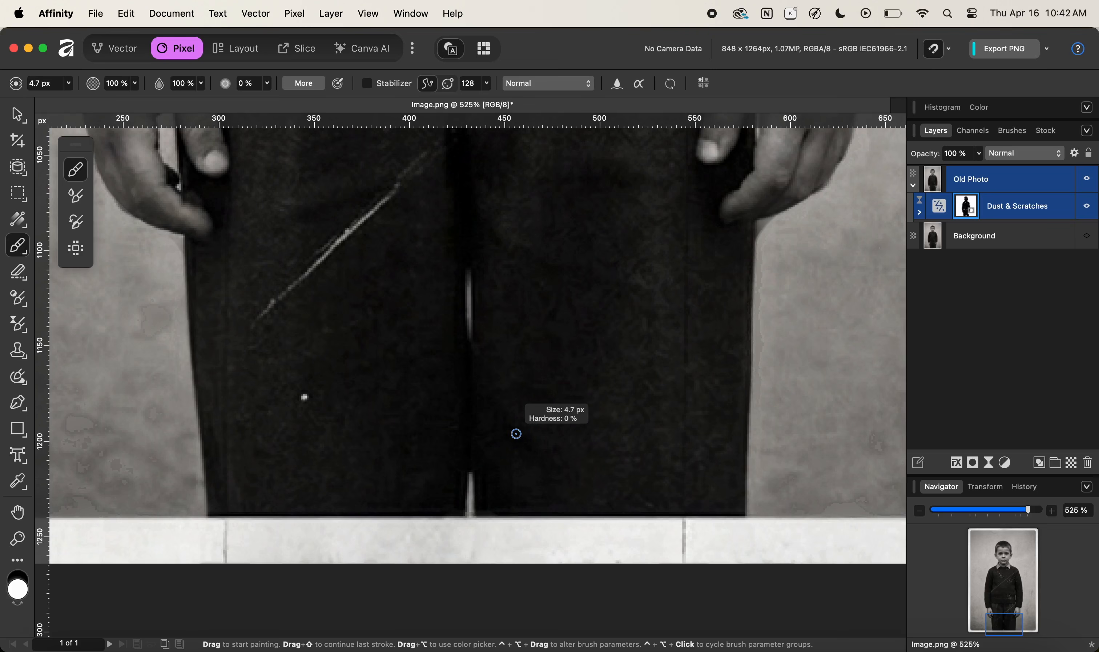
{"action": "left_click_drag", "start_coordinate": [241, 444], "coordinate": [241, 445]}
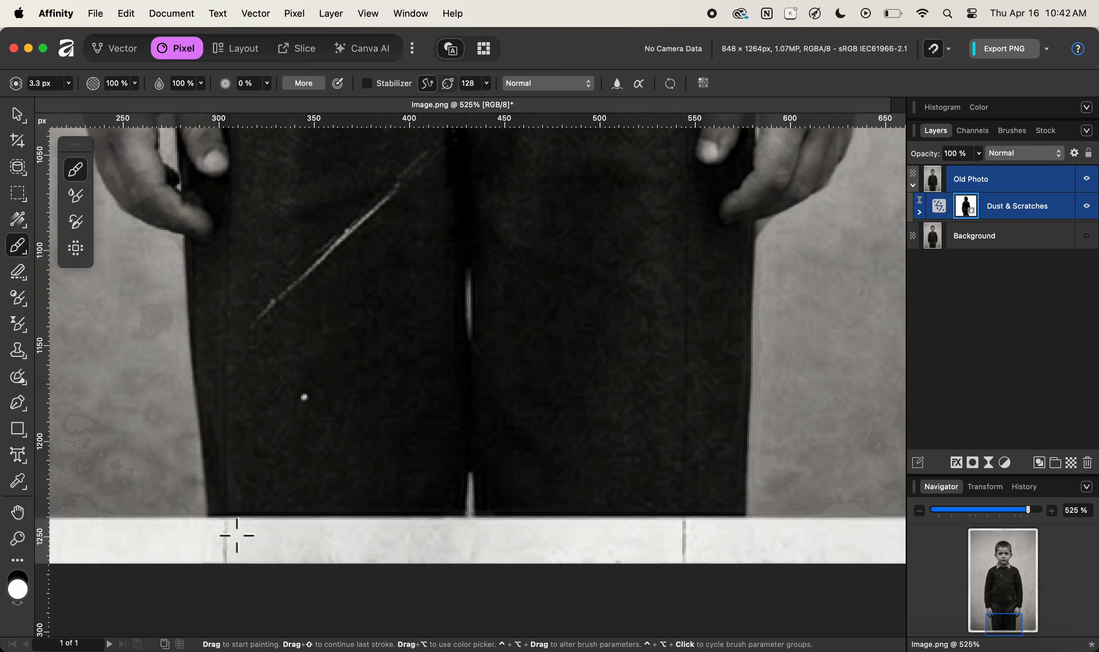
{"action": "key", "text": "]"}
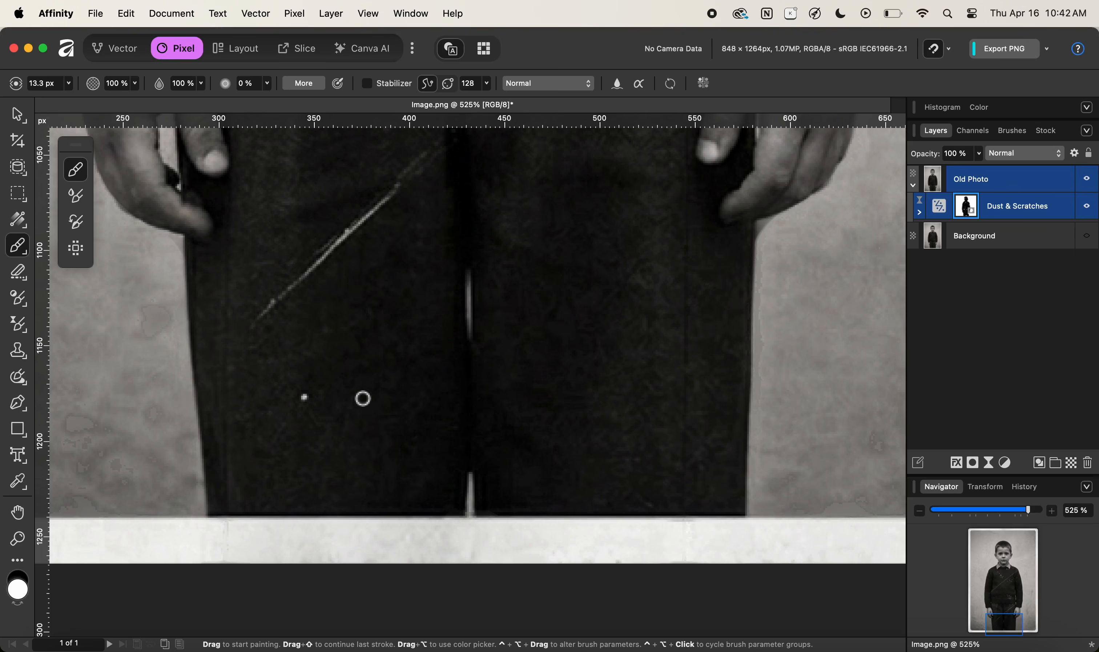
{"action": "left_click_drag", "start_coordinate": [348, 385], "coordinate": [385, 441]}
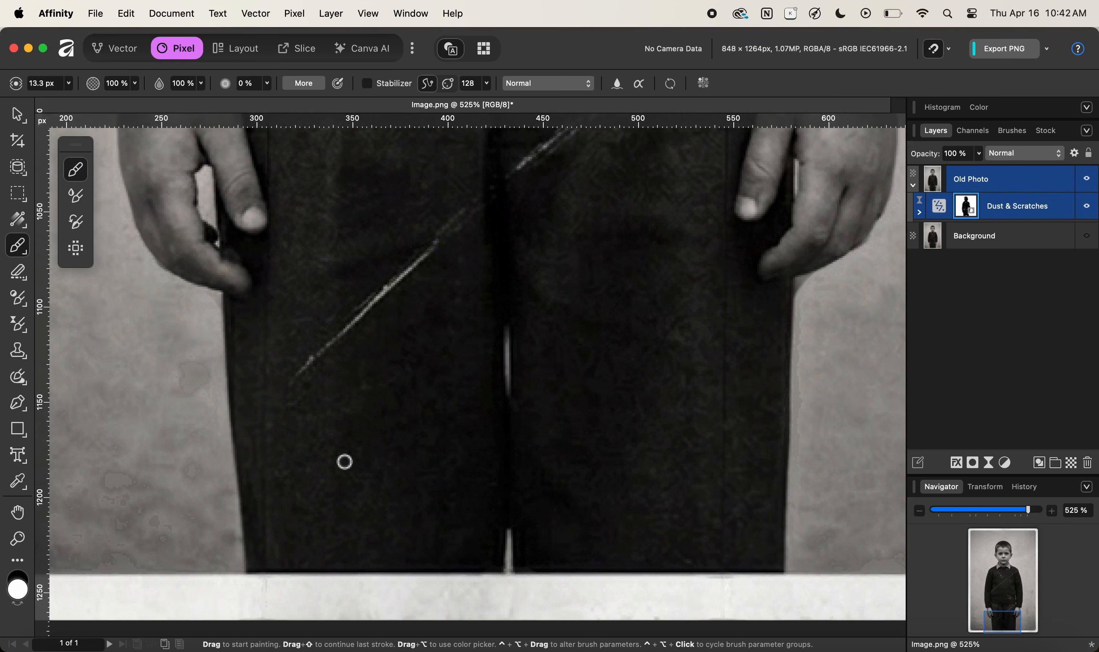
{"action": "mouse_move", "coordinate": [385, 314]}
{"action": "left_mouse_down"}
{"action": "mouse_move", "coordinate": [343, 507]}
{"action": "mouse_move", "coordinate": [316, 511]}
{"action": "left_mouse_up"}
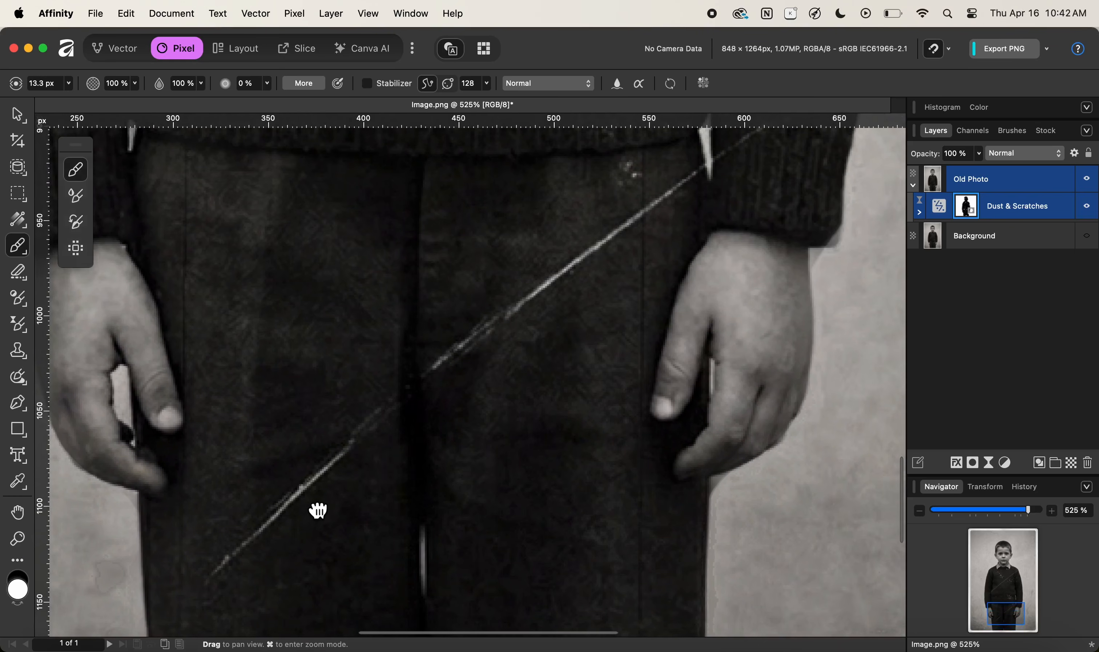
{"action": "mouse_move", "coordinate": [545, 275]}
{"action": "left_mouse_down"}
{"action": "mouse_move", "coordinate": [466, 434]}
{"action": "mouse_move", "coordinate": [527, 278]}
{"action": "left_mouse_up"}
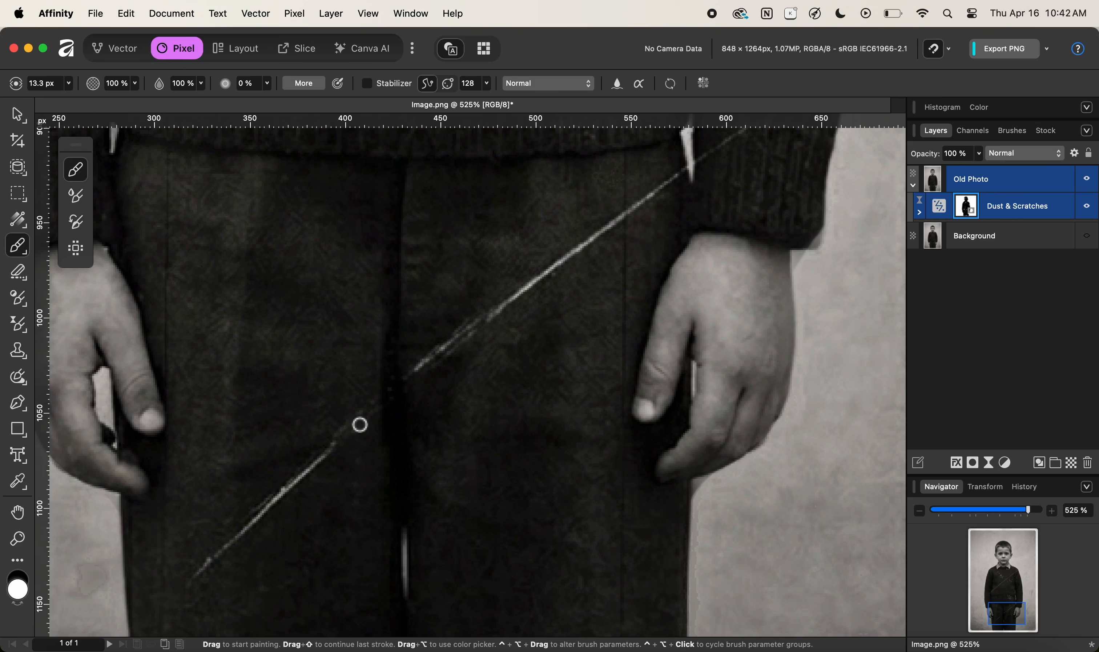
{"action": "left_click", "coordinate": [330, 458], "text": "shift"}
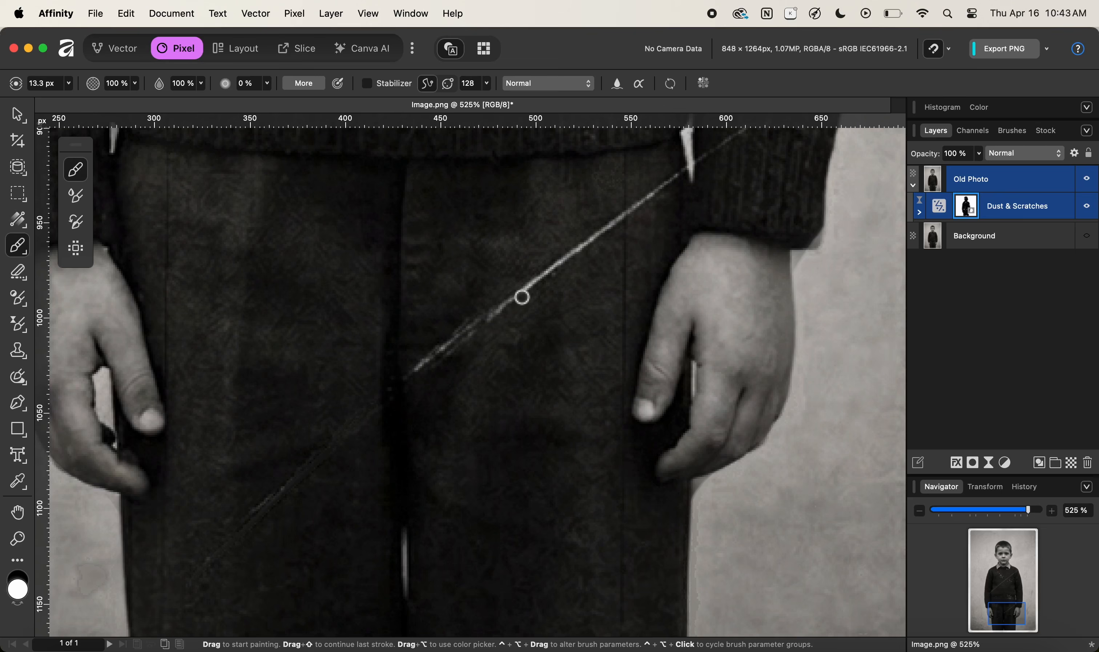
{"action": "left_click", "coordinate": [528, 293], "text": "shift"}
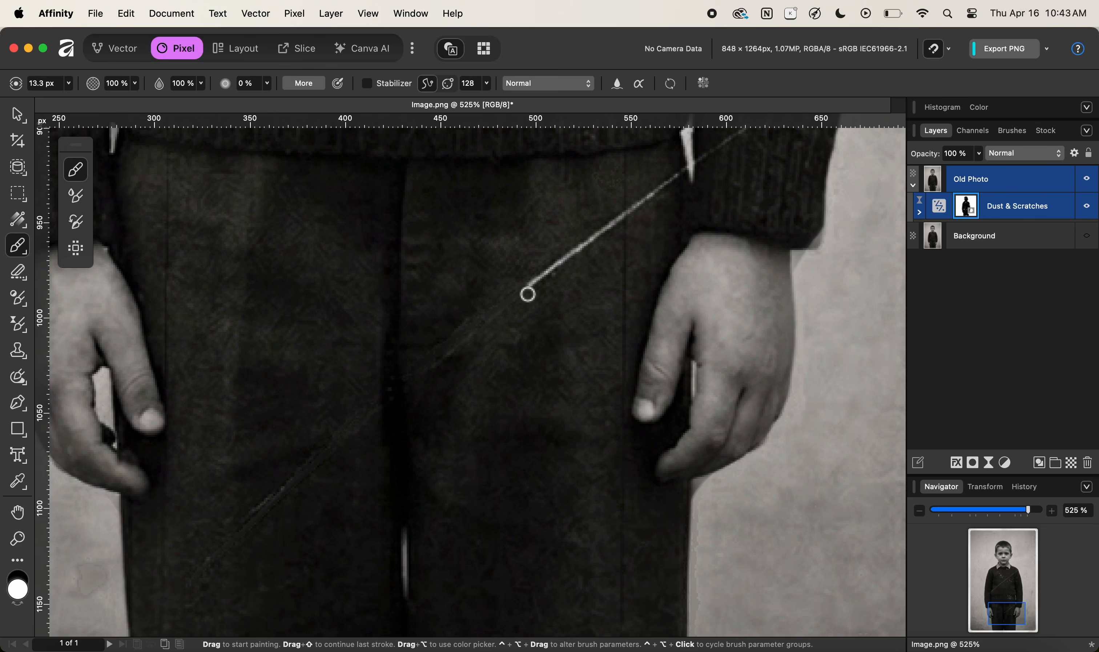
{"action": "left_click", "coordinate": [654, 195], "text": "shift"}
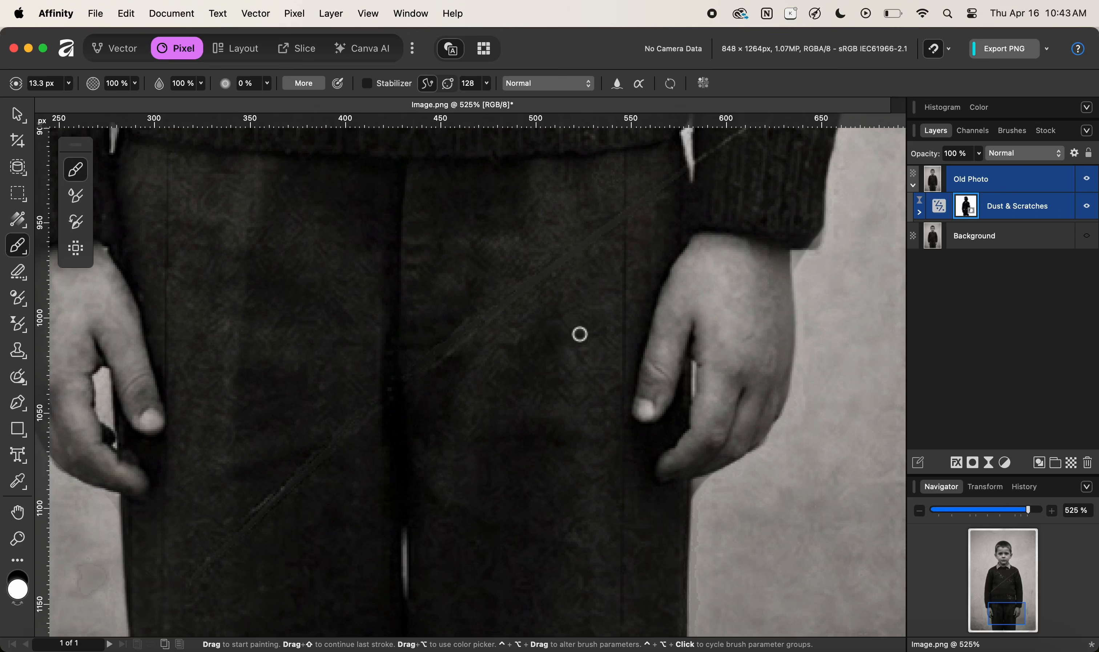
Zoom in further and paint white with a 9.6 px brush over the dust cluster on the lower front of the sweater.
{"action": "scroll", "coordinate": [551, 331], "scroll_direction": "up", "scroll_amount": 2}
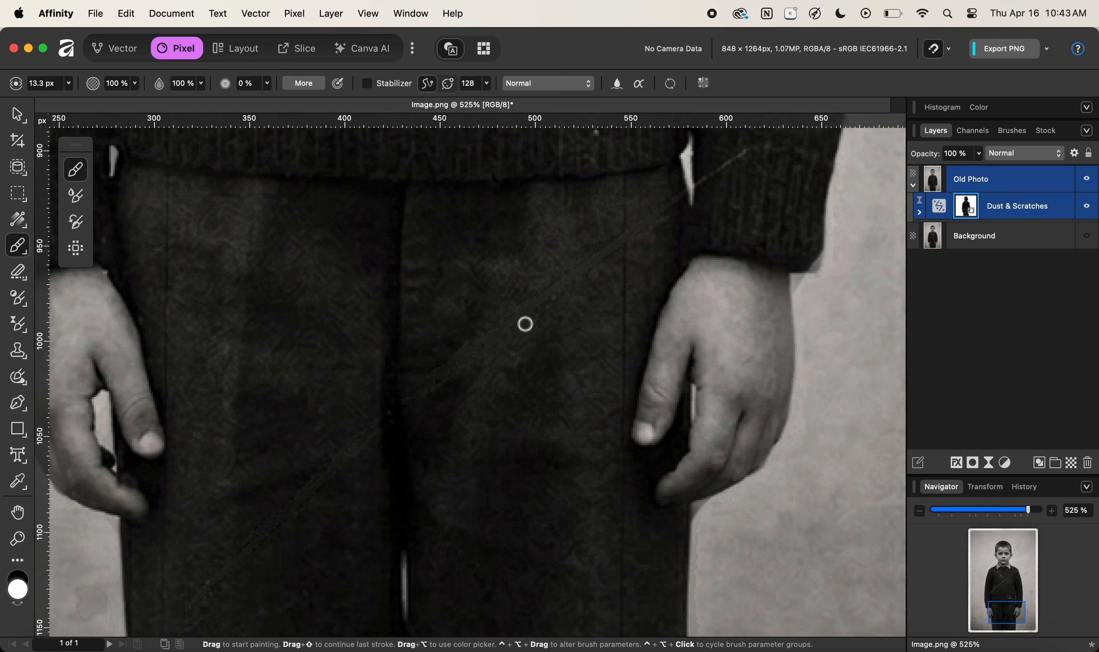
{"action": "scroll", "coordinate": [632, 302], "scroll_direction": "up", "scroll_amount": 5}
{"action": "scroll", "coordinate": [632, 303], "scroll_direction": "right", "scroll_amount": 5}
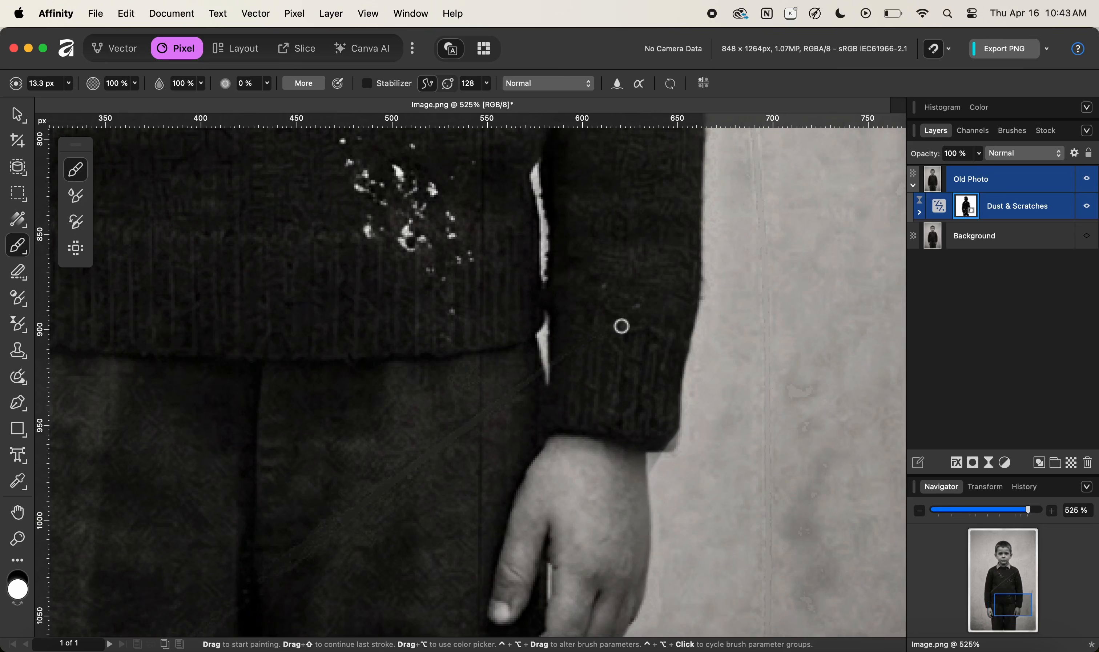
{"action": "scroll", "coordinate": [429, 311], "scroll_direction": "up", "scroll_amount": 5}
{"action": "scroll", "coordinate": [430, 312], "scroll_direction": "left", "scroll_amount": 3}
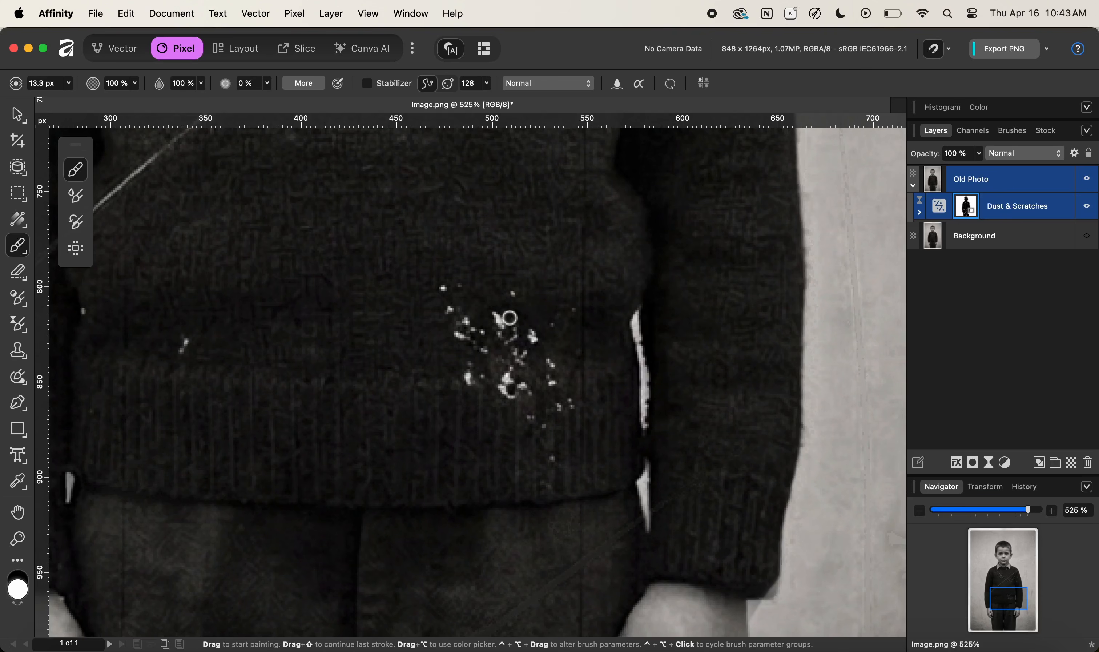
{"action": "key", "text": "z"}
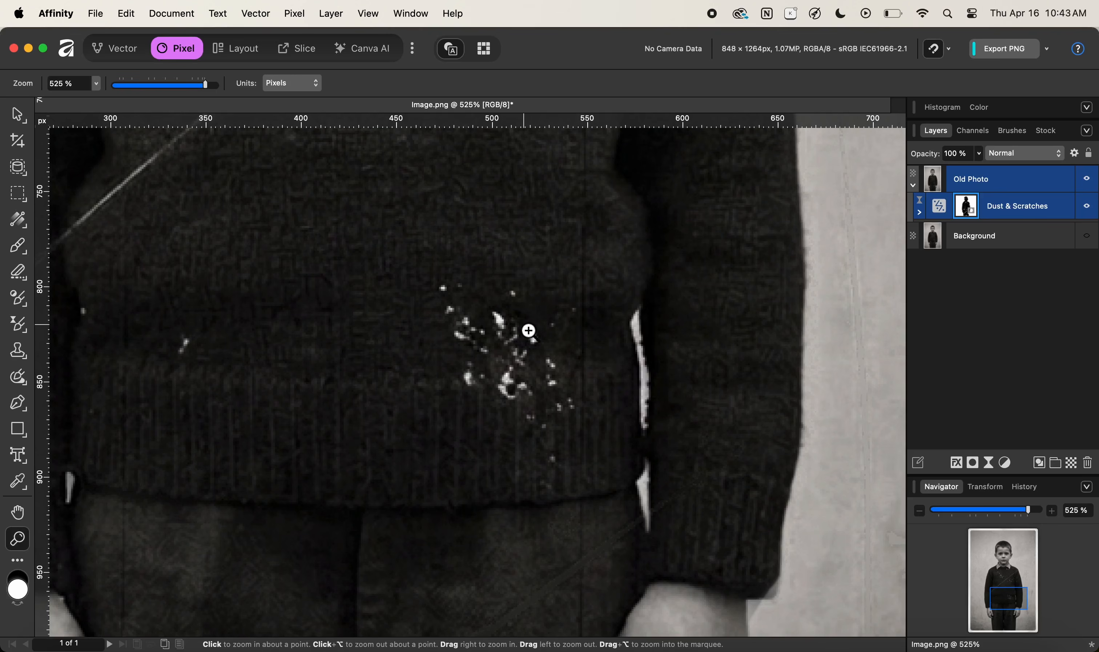
{"action": "left_click_drag", "start_coordinate": [528, 331], "coordinate": [599, 342]}
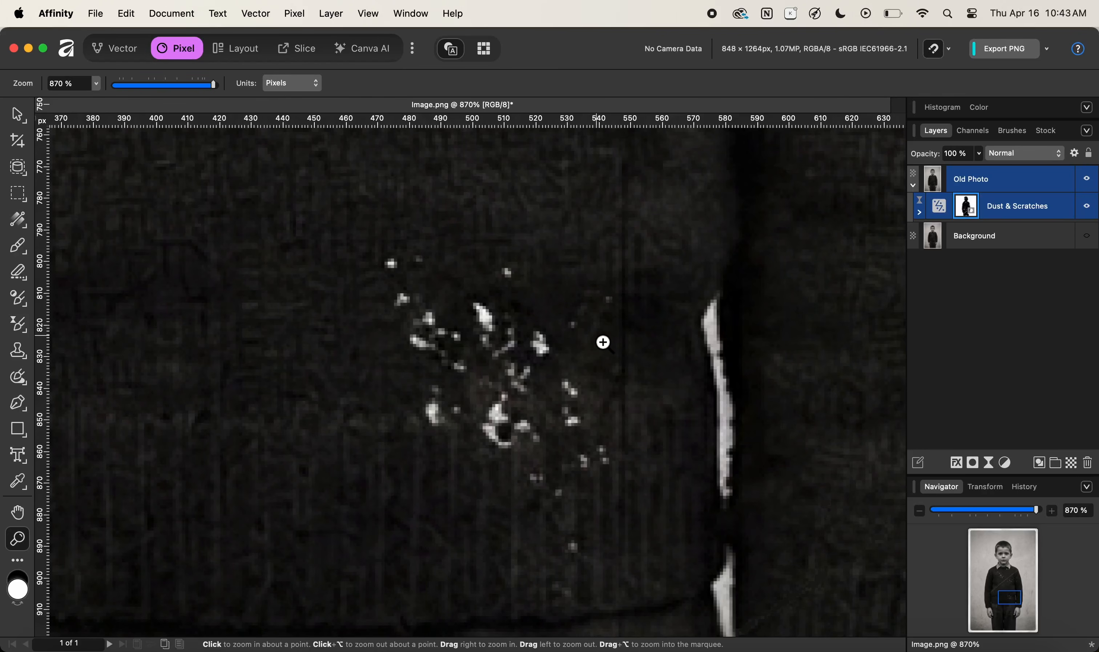
{"action": "key", "text": "b"}
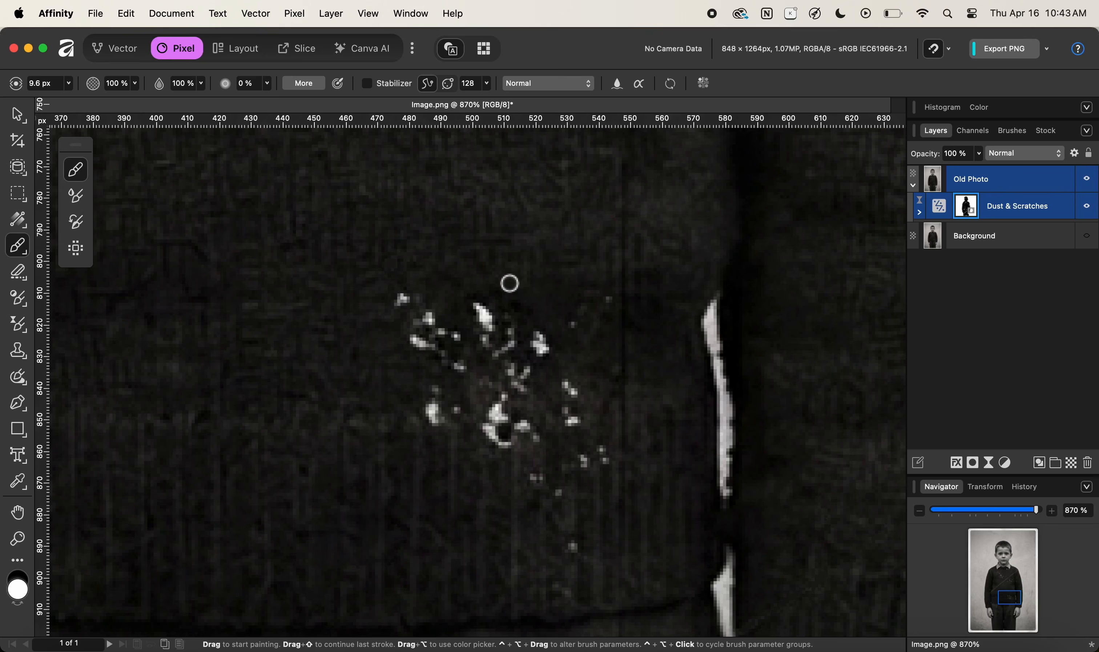
{"action": "left_click", "coordinate": [411, 301]}
{"action": "mouse_move", "coordinate": [440, 329]}
{"action": "left_mouse_down"}
{"action": "mouse_move", "coordinate": [427, 355]}
{"action": "mouse_move", "coordinate": [464, 343]}
{"action": "mouse_move", "coordinate": [453, 361]}
{"action": "mouse_move", "coordinate": [493, 321]}
{"action": "mouse_move", "coordinate": [499, 378]}
{"action": "mouse_move", "coordinate": [504, 354]}
{"action": "mouse_move", "coordinate": [490, 340]}
{"action": "mouse_move", "coordinate": [511, 355]}
{"action": "mouse_move", "coordinate": [504, 361]}
{"action": "mouse_move", "coordinate": [548, 361]}
{"action": "mouse_move", "coordinate": [543, 344]}
{"action": "mouse_move", "coordinate": [547, 361]}
{"action": "mouse_move", "coordinate": [518, 378]}
{"action": "mouse_move", "coordinate": [527, 383]}
{"action": "mouse_move", "coordinate": [444, 396]}
{"action": "mouse_move", "coordinate": [465, 417]}
{"action": "left_mouse_up"}
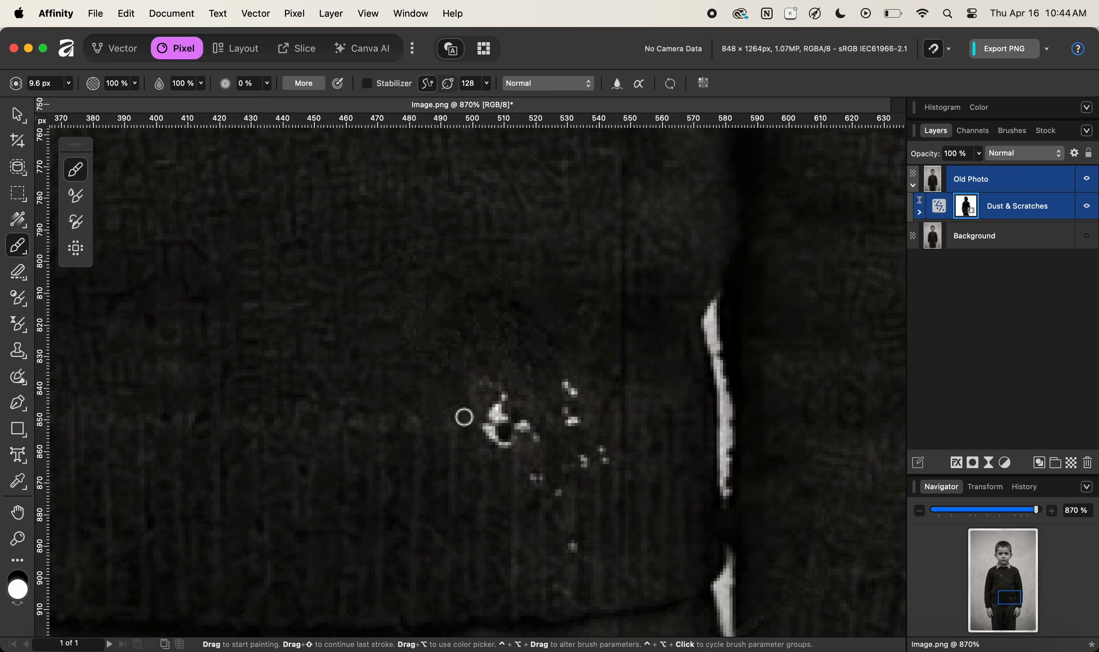
{"action": "left_click_drag", "start_coordinate": [465, 418], "coordinate": [506, 414]}
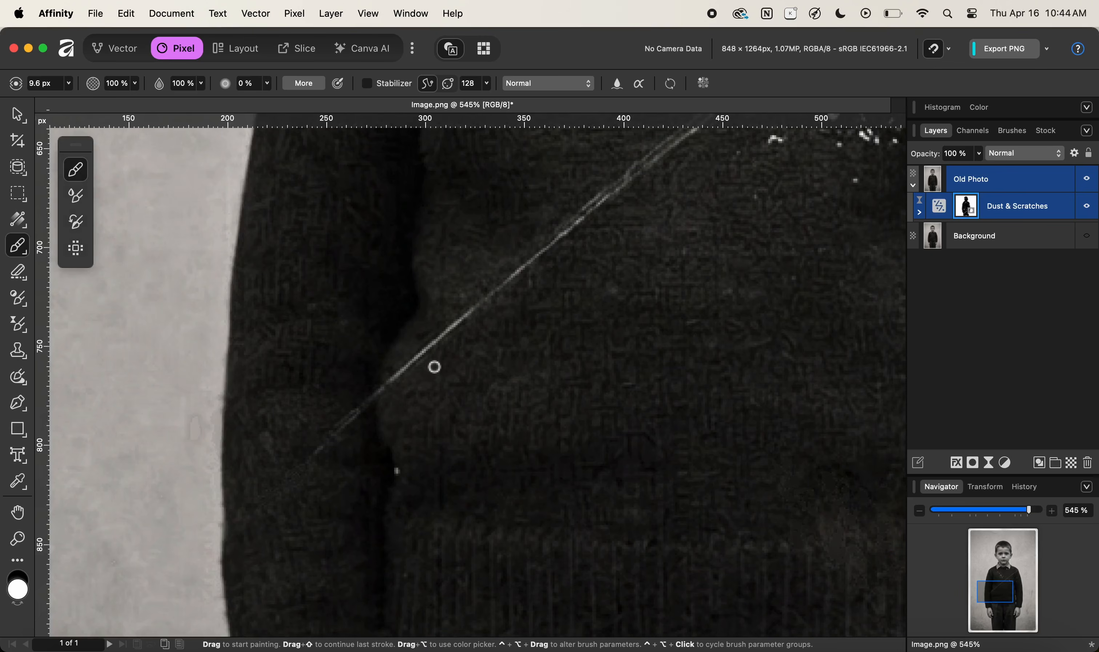
Paint white in straight strokes along the diagonal scratch running across the sweater to remove it.
{"action": "key", "text": "space"}
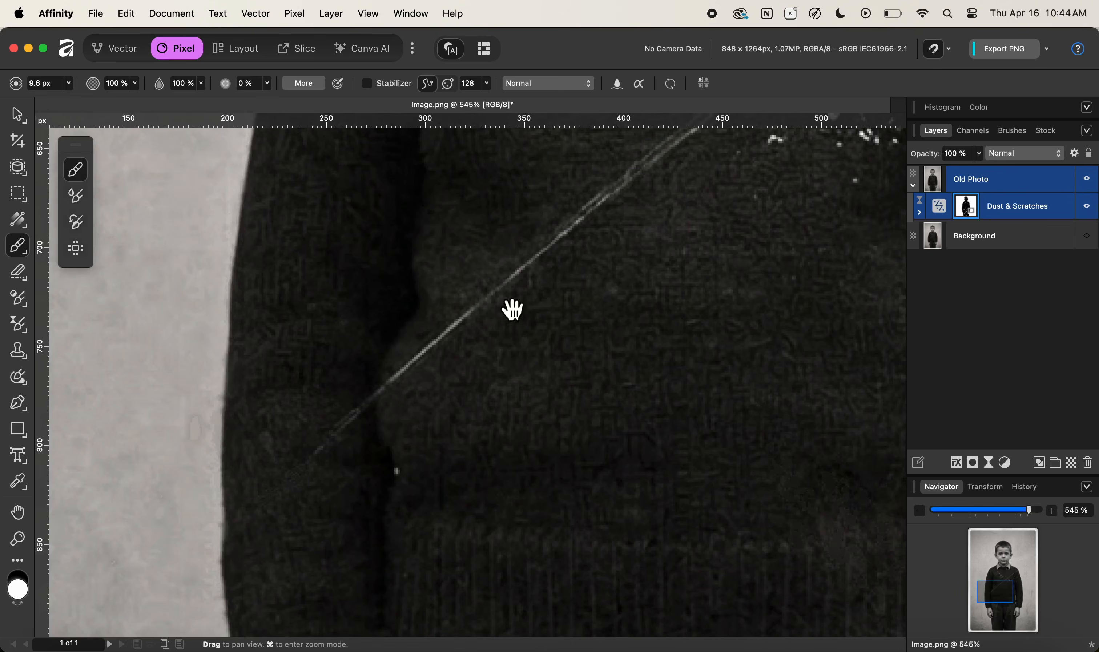
{"action": "mouse_move", "coordinate": [513, 309]}
{"action": "left_mouse_down"}
{"action": "mouse_move", "coordinate": [469, 385]}
{"action": "mouse_move", "coordinate": [492, 336]}
{"action": "left_mouse_up"}
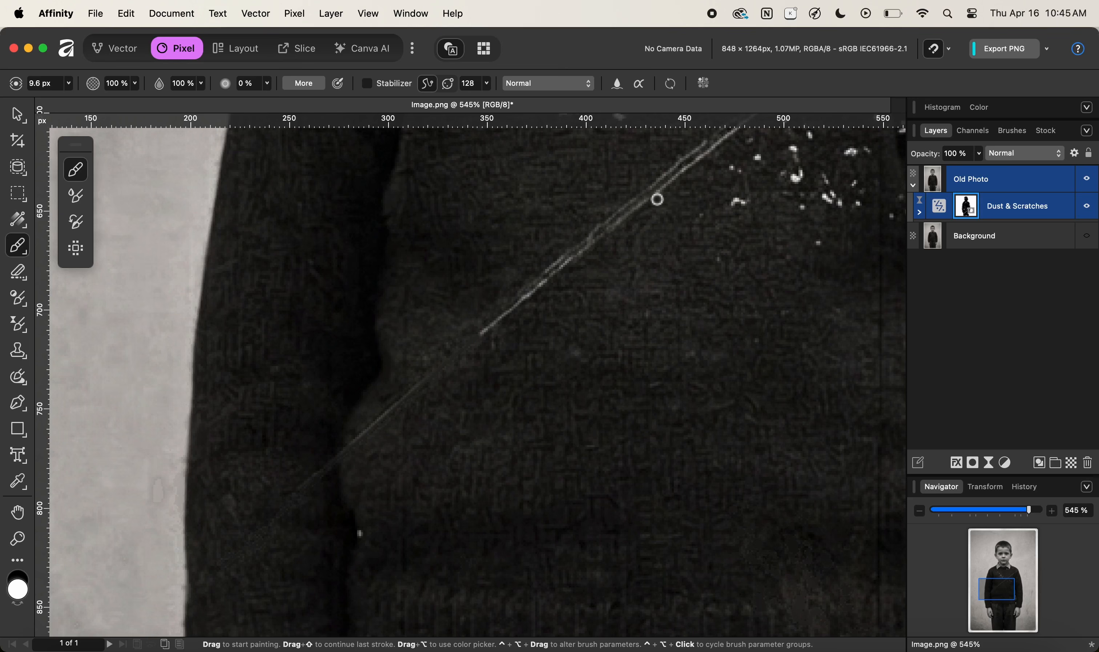
{"action": "left_click", "coordinate": [682, 180], "text": "shift"}
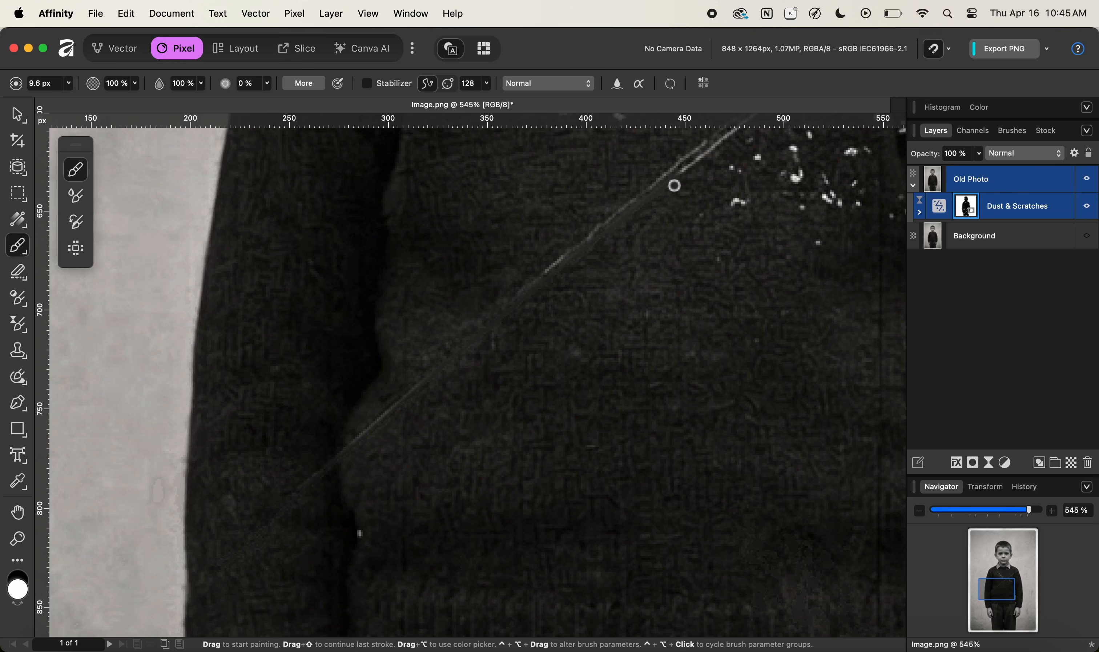
{"action": "mouse_move", "coordinate": [694, 172]}
{"action": "left_mouse_down"}
{"action": "mouse_move", "coordinate": [569, 262]}
{"action": "mouse_move", "coordinate": [483, 307]}
{"action": "mouse_move", "coordinate": [543, 297]}
{"action": "mouse_move", "coordinate": [495, 372]}
{"action": "left_mouse_up"}
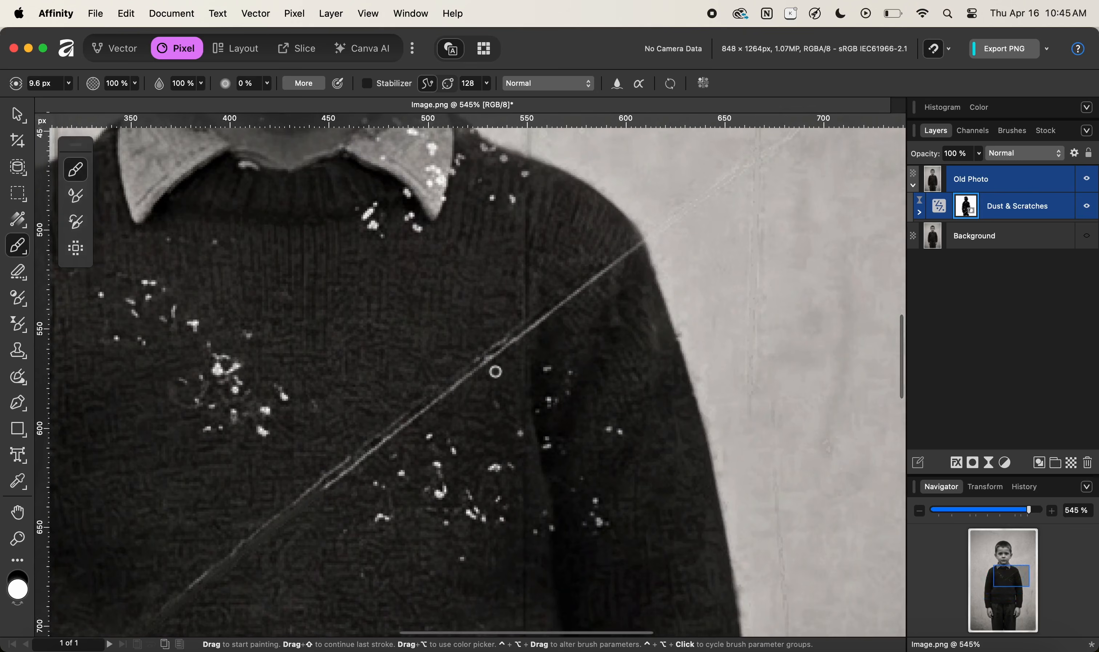
{"action": "left_click", "coordinate": [545, 322], "text": "shift"}
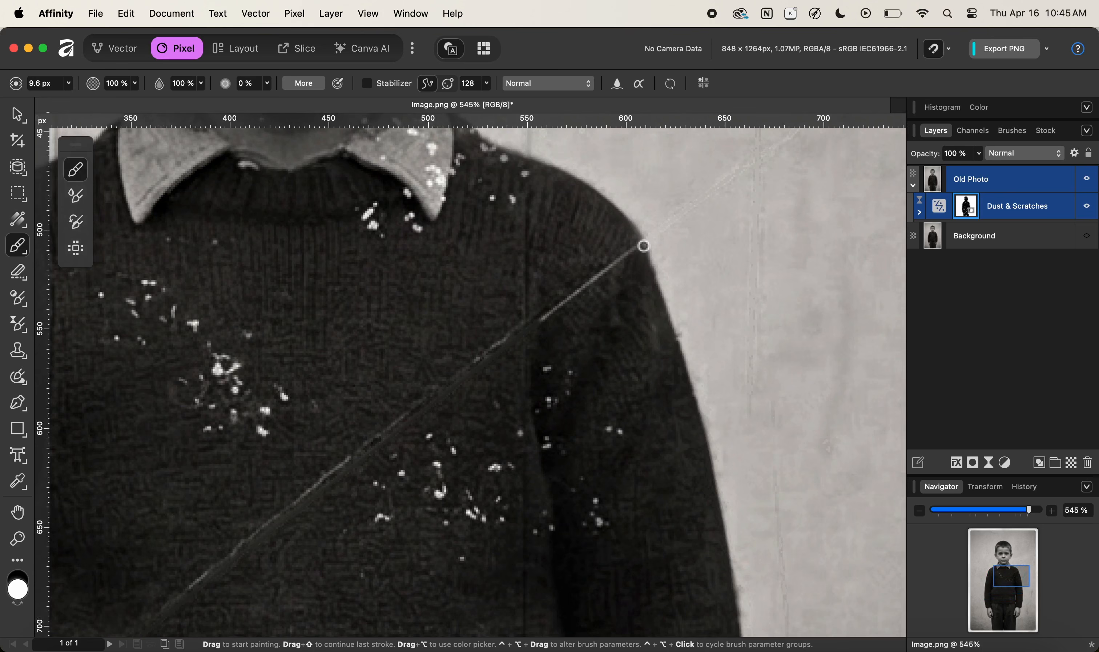
{"action": "left_click", "coordinate": [644, 246], "text": "shift"}
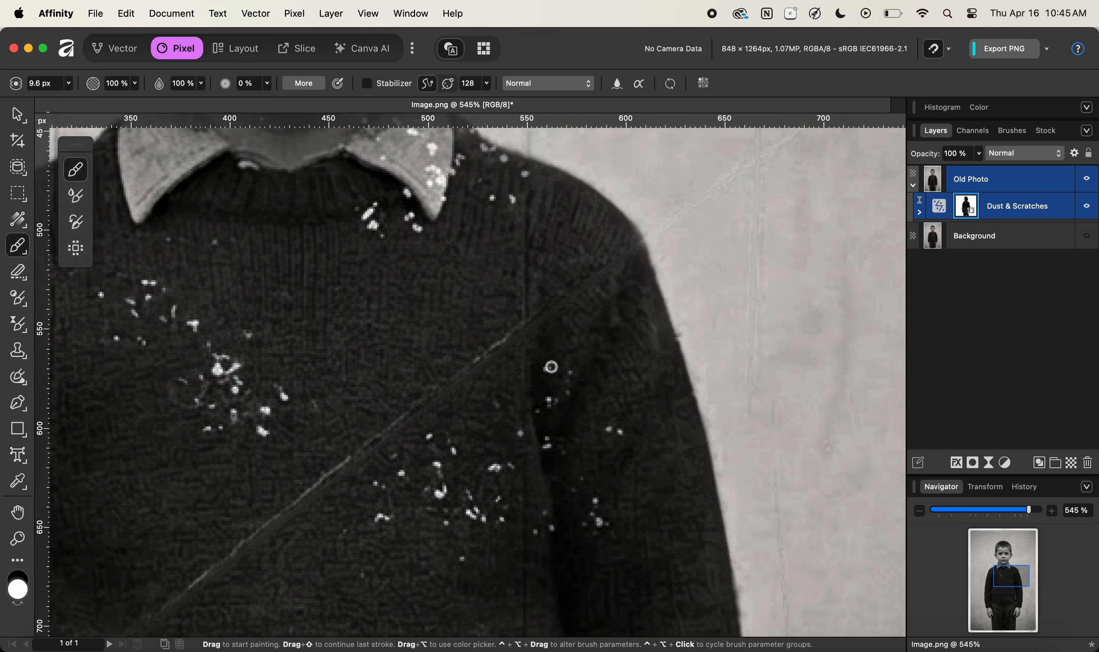
{"action": "left_click_drag", "start_coordinate": [385, 495], "coordinate": [510, 408]}
{"action": "mouse_move", "coordinate": [422, 517]}
{"action": "left_mouse_down"}
{"action": "mouse_move", "coordinate": [539, 453]}
{"action": "mouse_move", "coordinate": [691, 333]}
{"action": "left_mouse_up"}
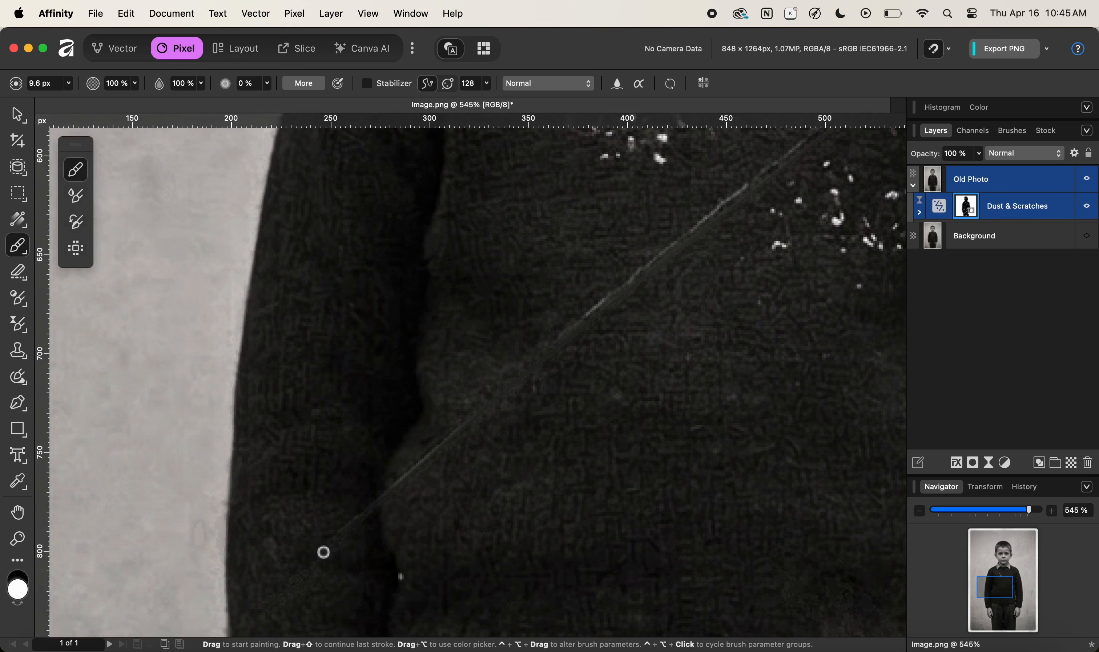
{"action": "left_click", "coordinate": [483, 415], "text": "shift"}
{"action": "left_click", "coordinate": [693, 234], "text": "shift"}
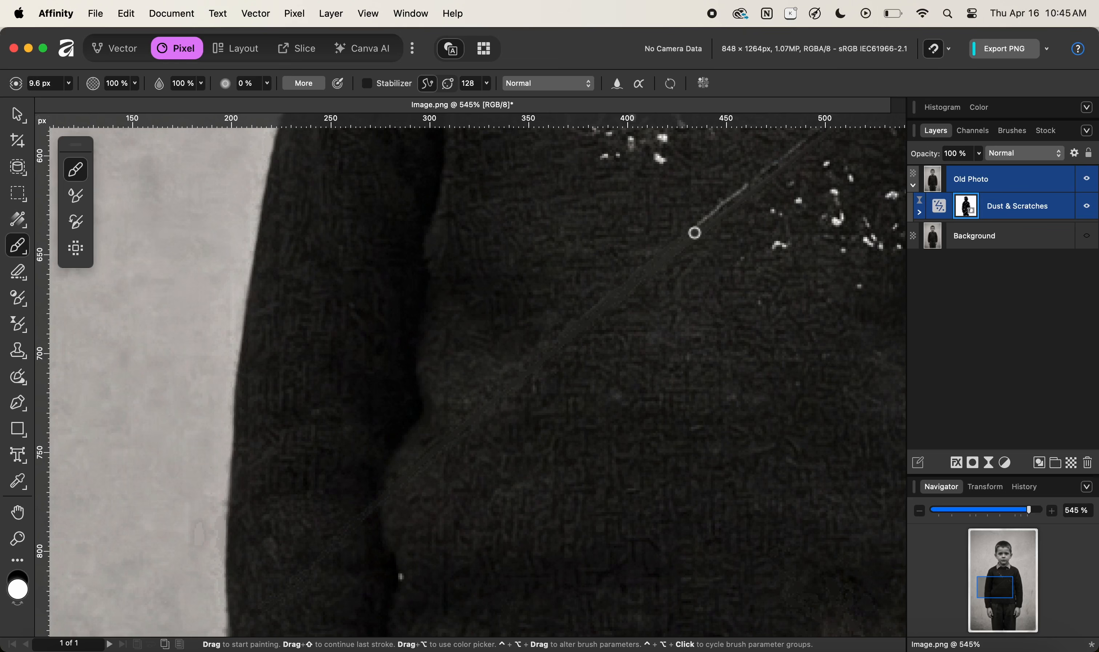
{"action": "left_click_drag", "start_coordinate": [756, 172], "coordinate": [483, 400]}
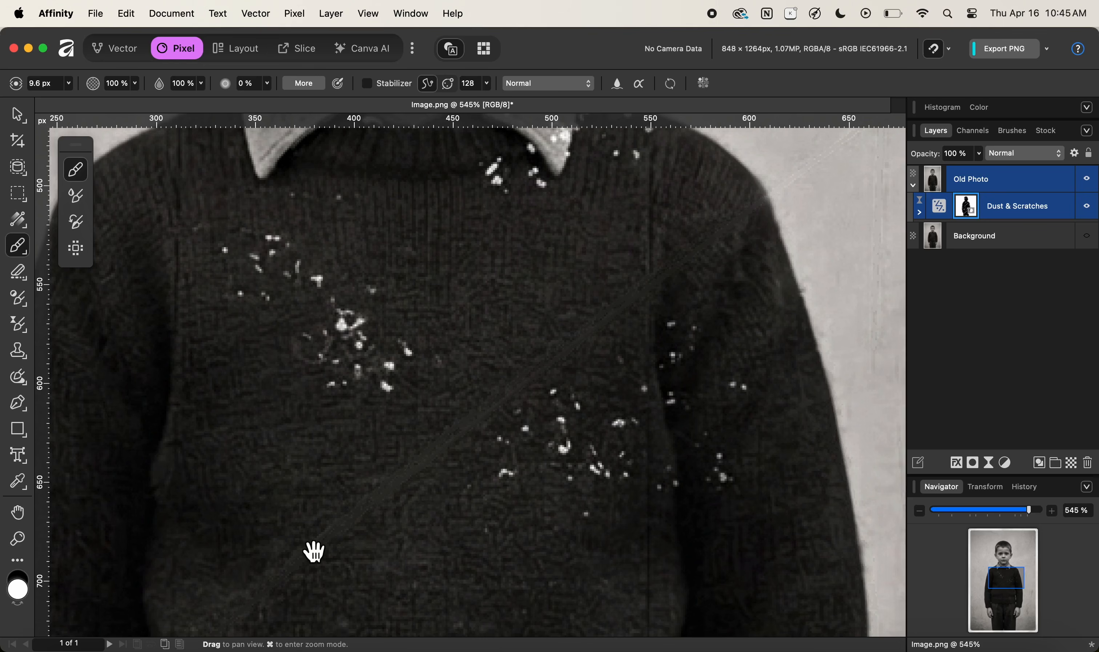
{"action": "left_click_drag", "start_coordinate": [312, 550], "coordinate": [579, 341]}
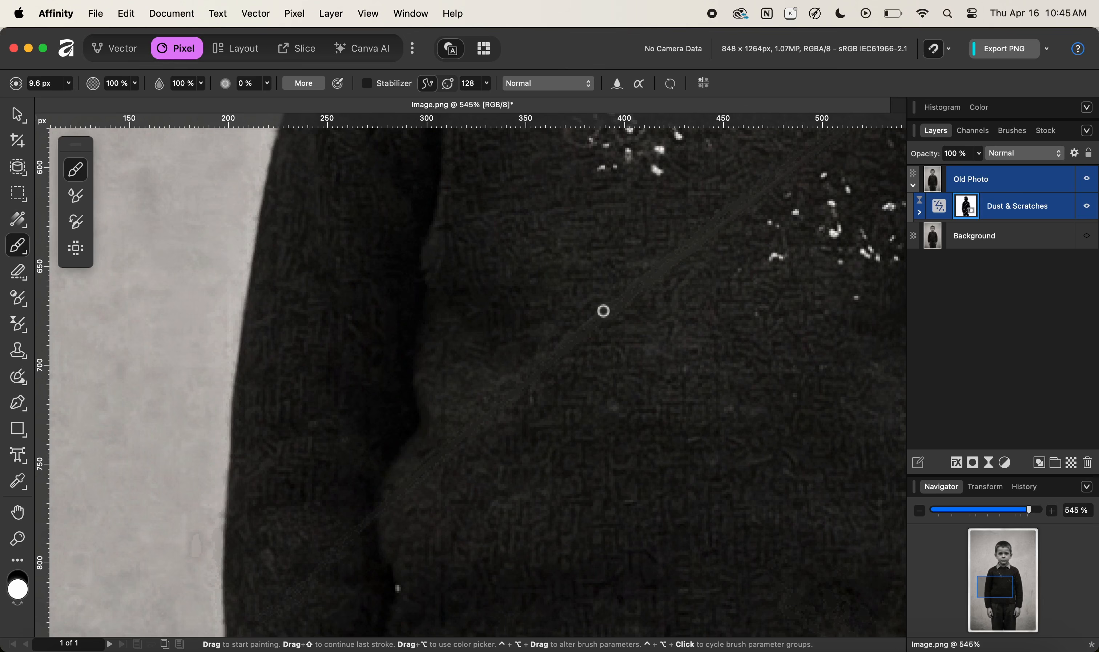
Pan to the dust cluster on the right side of the sweater, zoom in, and paint white over it with the 9.6 px brush.
{"action": "left_click_drag", "start_coordinate": [692, 253], "coordinate": [435, 469]}
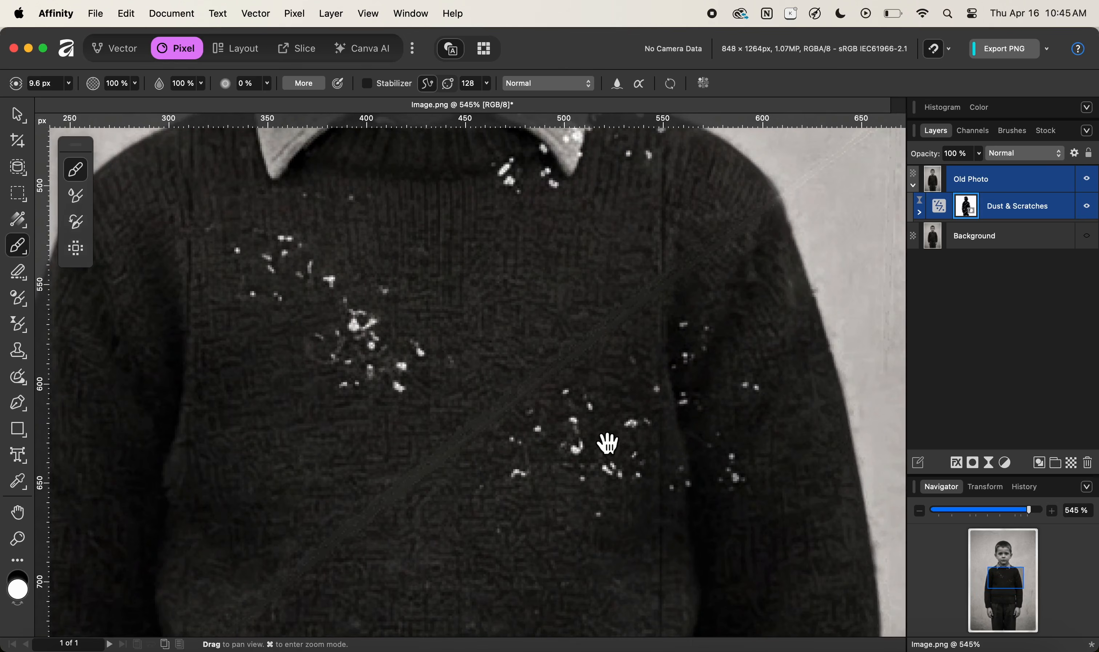
{"action": "left_click_drag", "start_coordinate": [608, 447], "coordinate": [475, 426]}
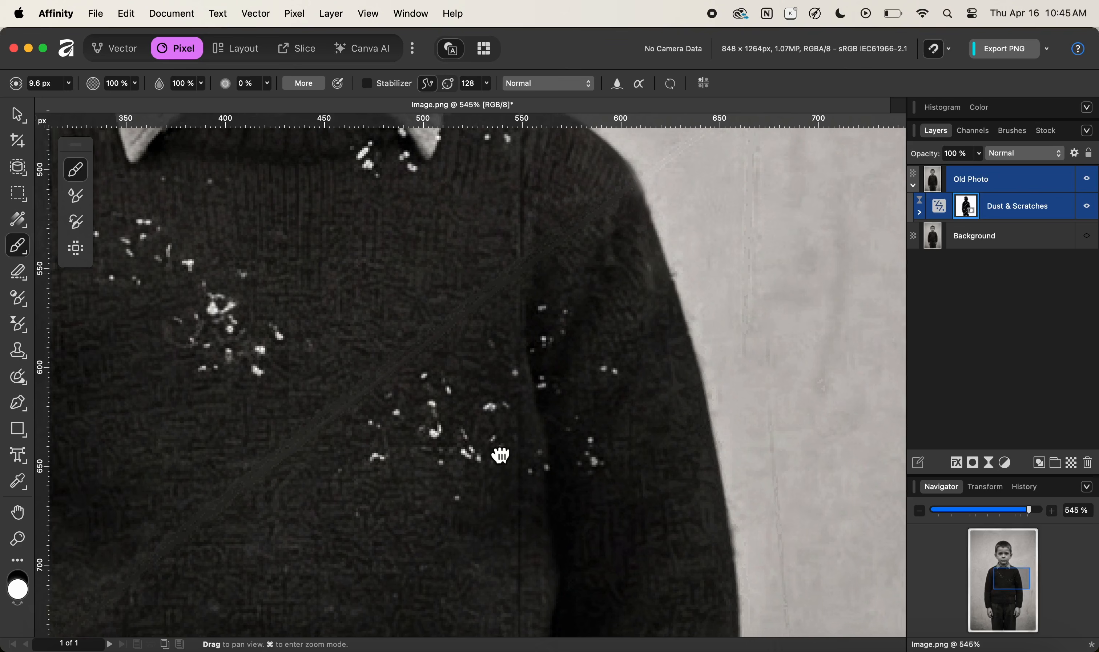
{"action": "left_click_drag", "start_coordinate": [500, 453], "coordinate": [471, 412]}
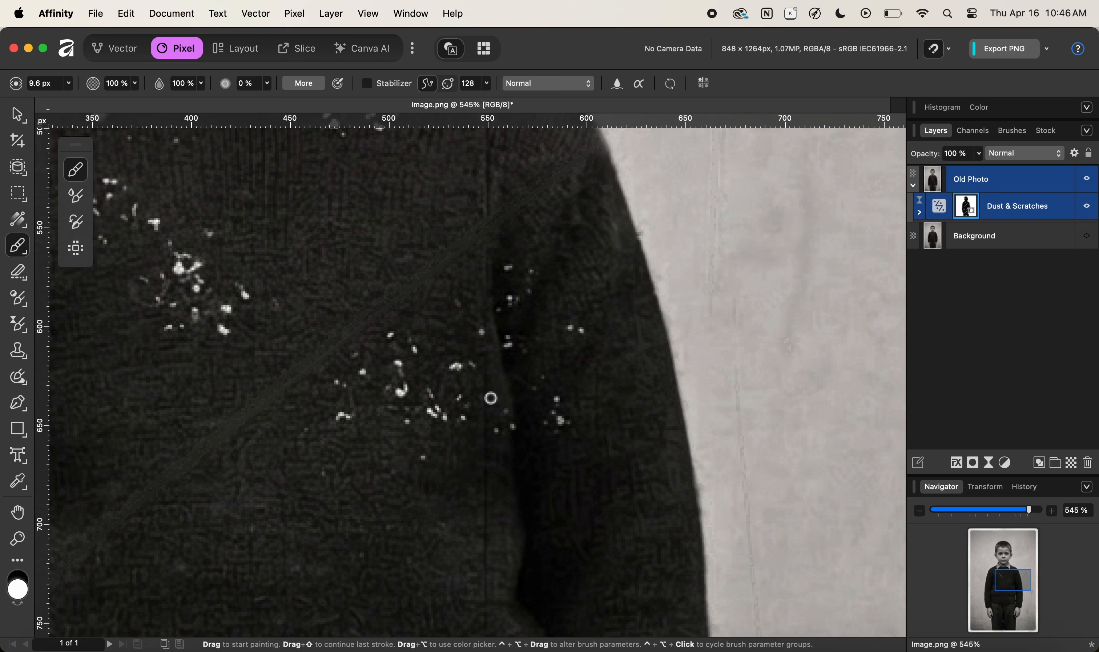
{"action": "key", "text": "z"}
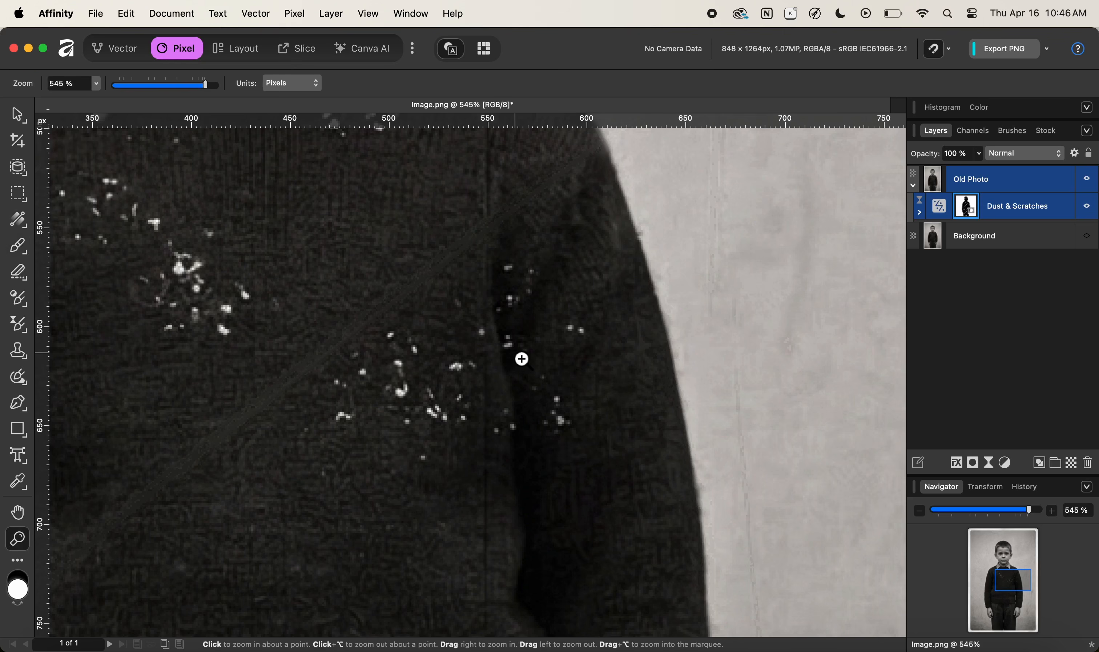
{"action": "left_click_drag", "start_coordinate": [520, 358], "coordinate": [585, 360]}
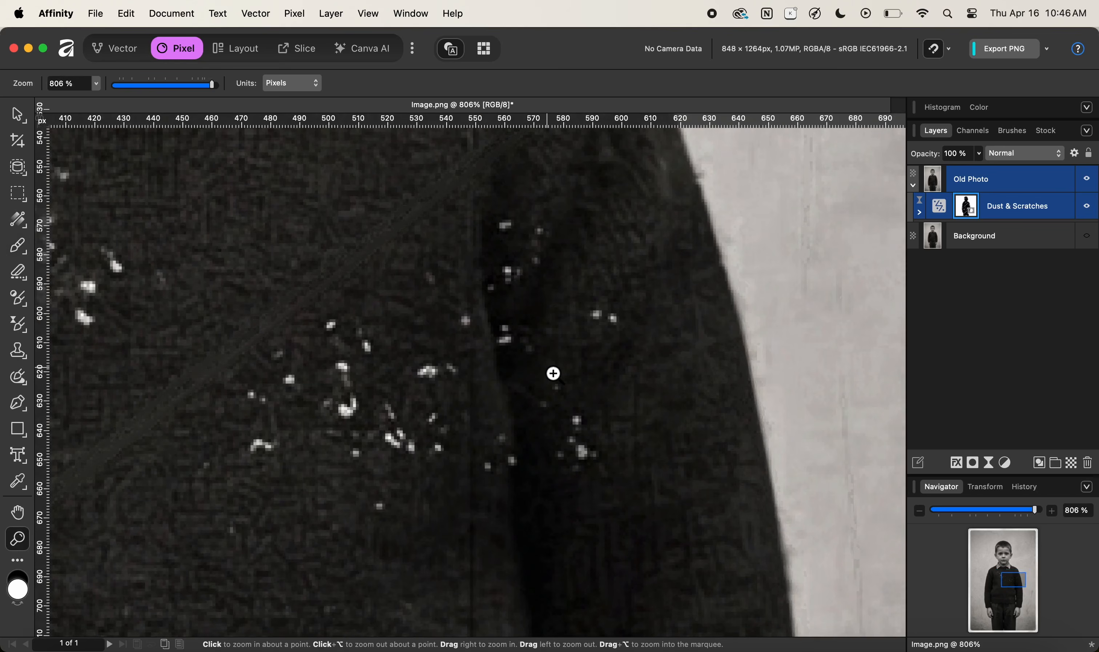
{"action": "key", "text": "b"}
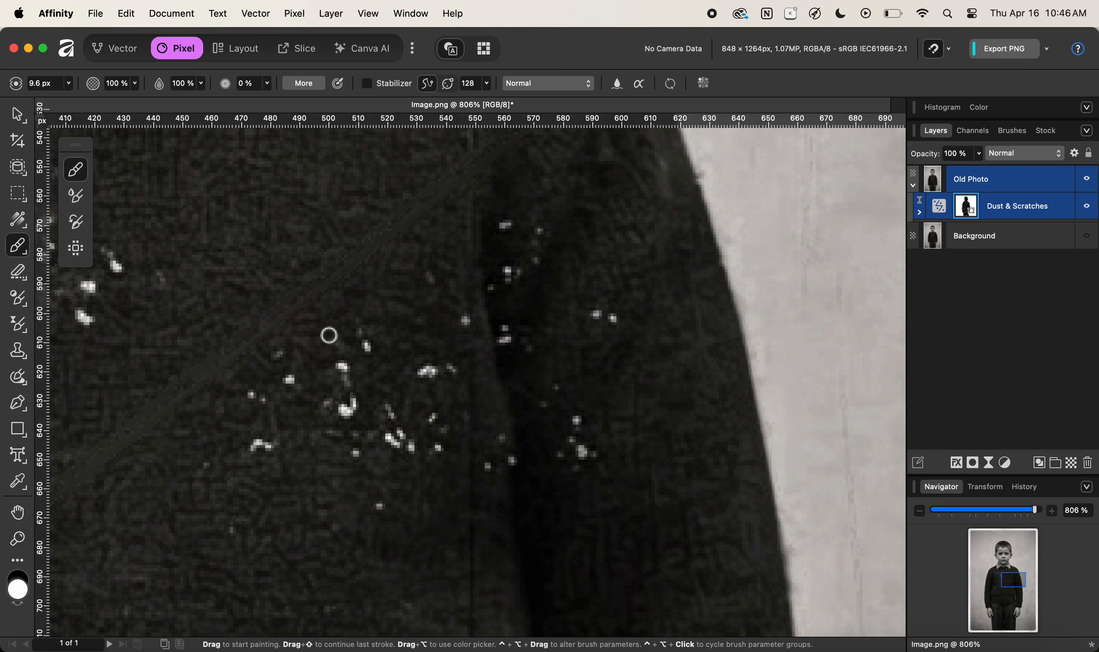
{"action": "left_click_drag", "start_coordinate": [285, 358], "coordinate": [292, 387]}
{"action": "left_click", "coordinate": [260, 401]}
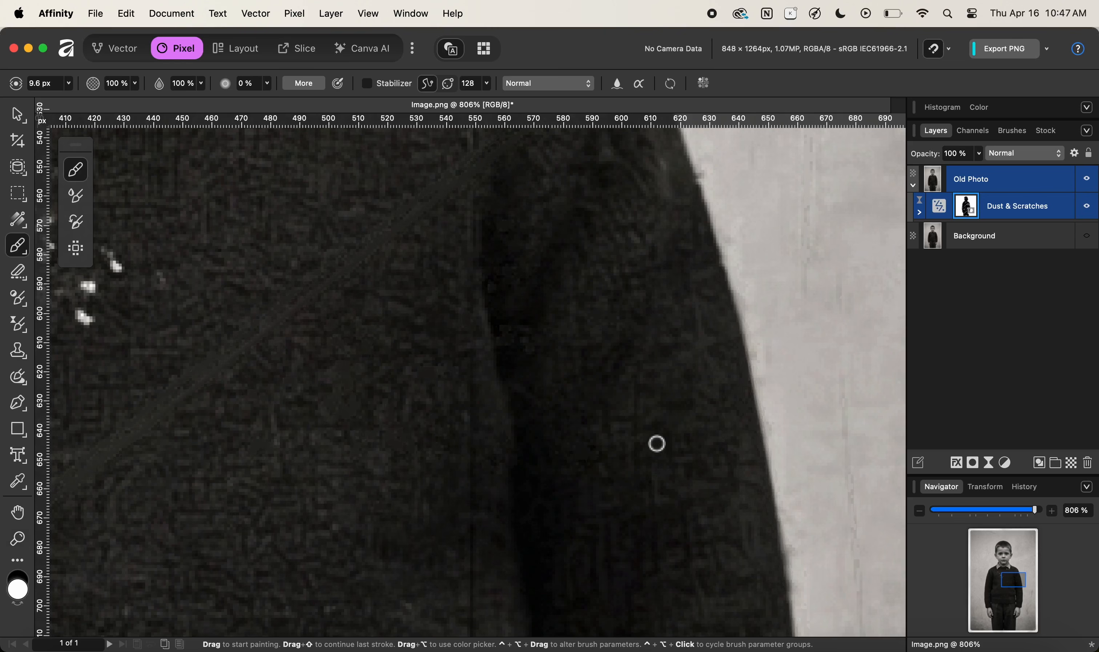
Pan up to the sweater below the collar and paint white over the remaining dust specks there.
{"action": "key", "text": "space"}
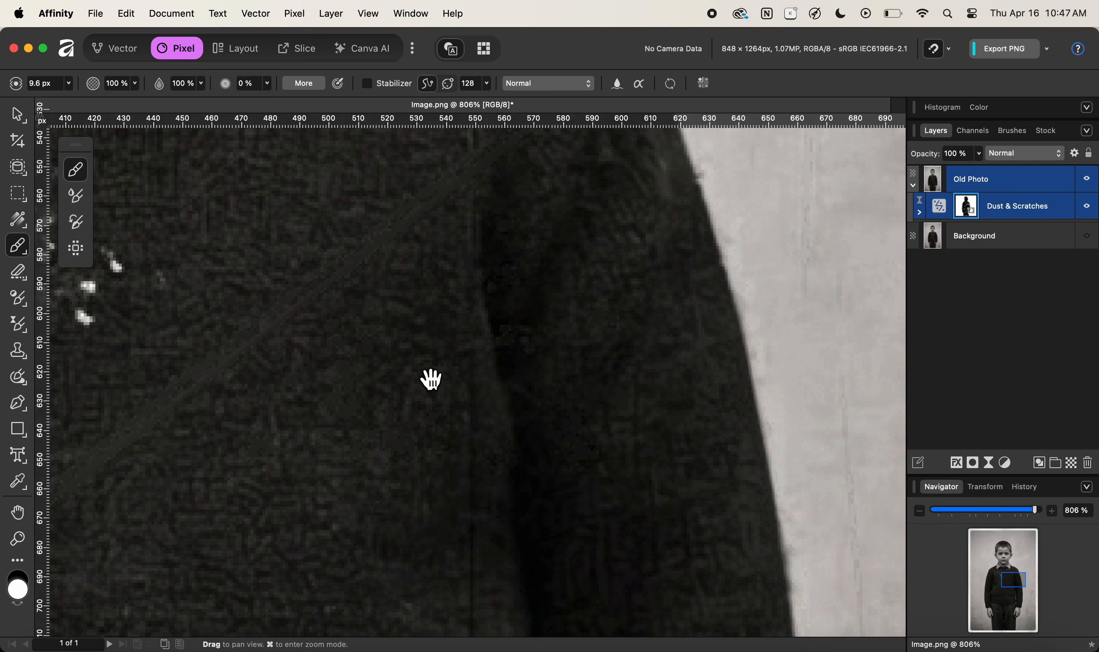
{"action": "left_click_drag", "start_coordinate": [306, 408], "coordinate": [621, 447]}
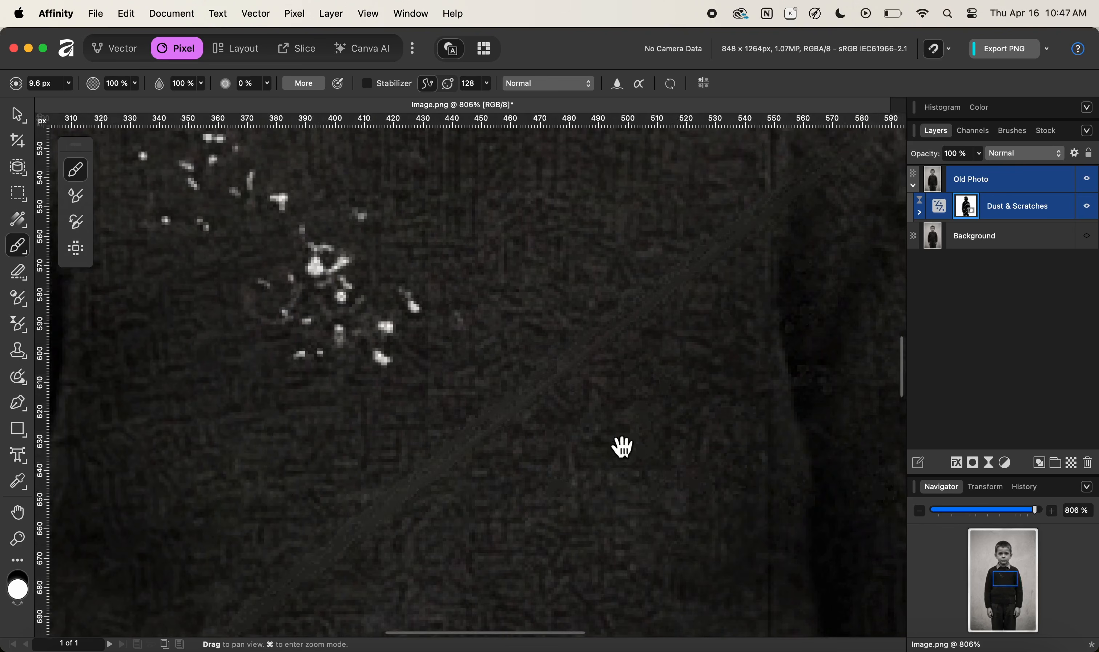
{"action": "mouse_move", "coordinate": [289, 228]}
{"action": "left_mouse_down"}
{"action": "mouse_move", "coordinate": [513, 392]}
{"action": "mouse_move", "coordinate": [498, 375]}
{"action": "mouse_move", "coordinate": [471, 397]}
{"action": "mouse_move", "coordinate": [480, 424]}
{"action": "mouse_move", "coordinate": [483, 407]}
{"action": "left_mouse_up"}
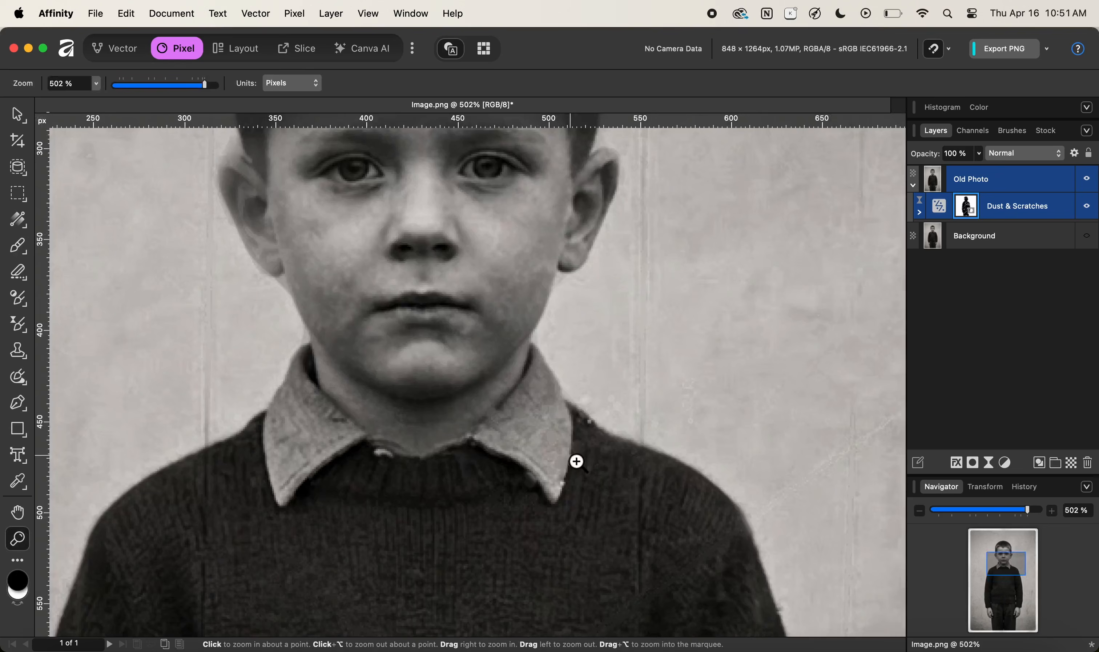
{"action": "left_click_drag", "start_coordinate": [574, 458], "coordinate": [443, 462]}
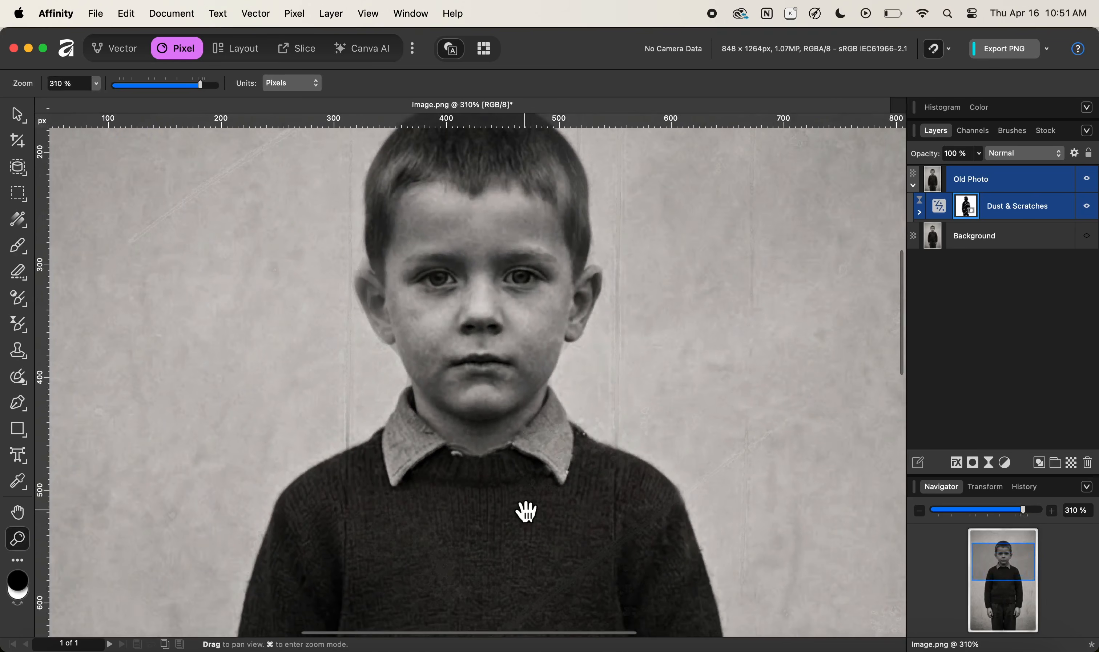
Zoom in on the boy's face, reduce the brush to 8.2 px, and paint the mask along the left ear's outer edge.
{"action": "left_click_drag", "start_coordinate": [523, 508], "coordinate": [530, 361]}
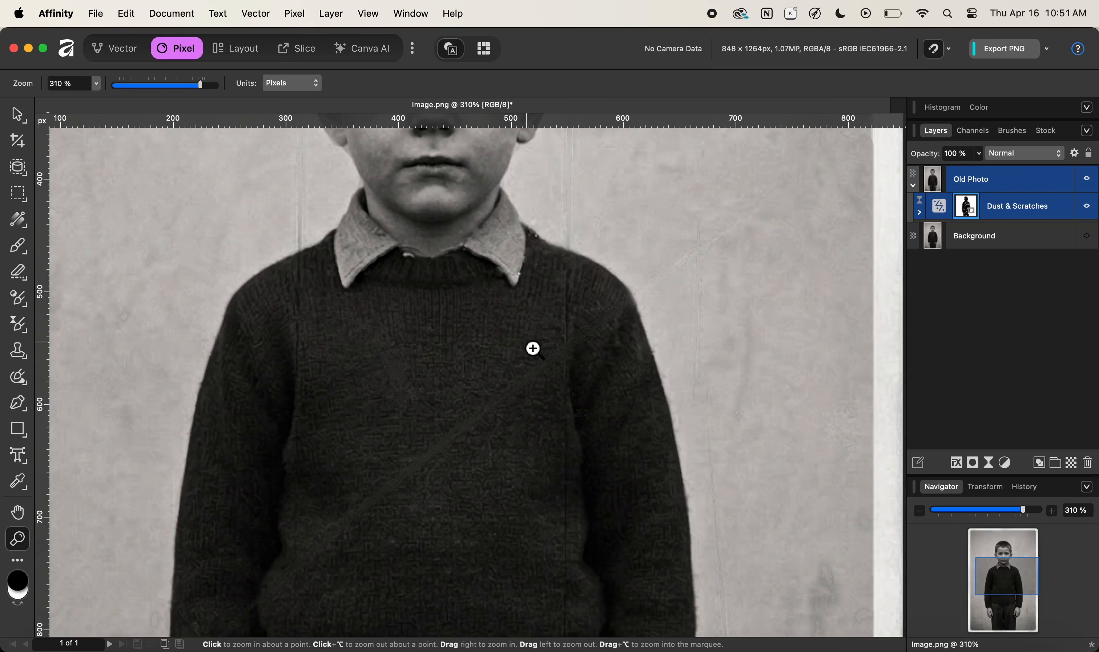
{"action": "key", "text": "super+1"}
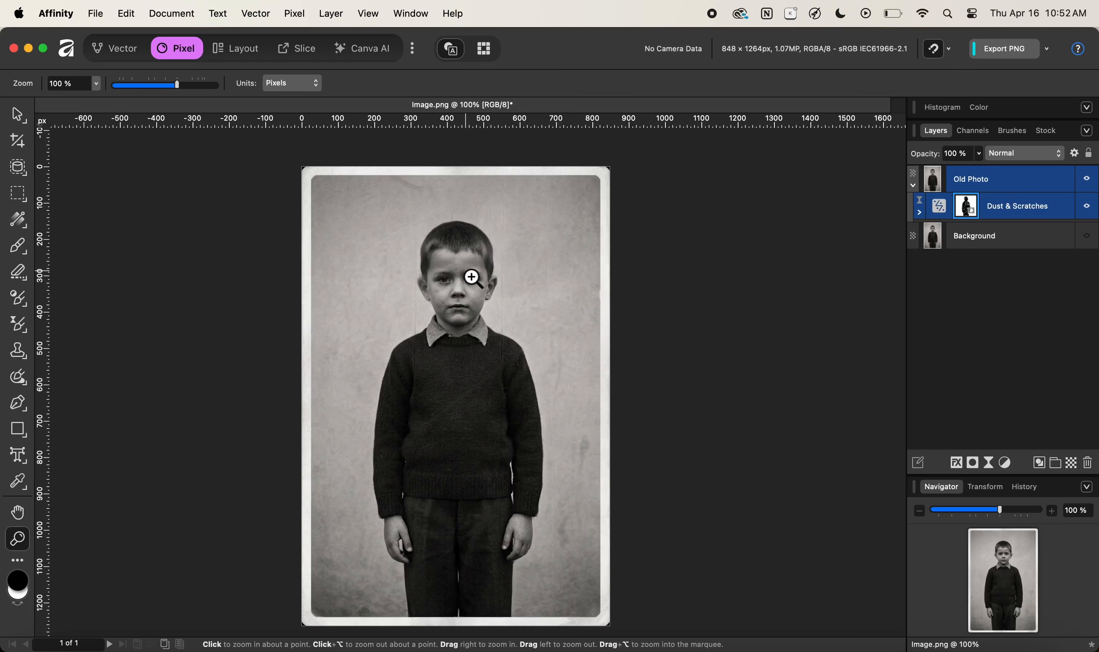
{"action": "mouse_move", "coordinate": [466, 272]}
{"action": "left_mouse_down"}
{"action": "mouse_move", "coordinate": [606, 271]}
{"action": "mouse_move", "coordinate": [717, 253]}
{"action": "left_mouse_up"}
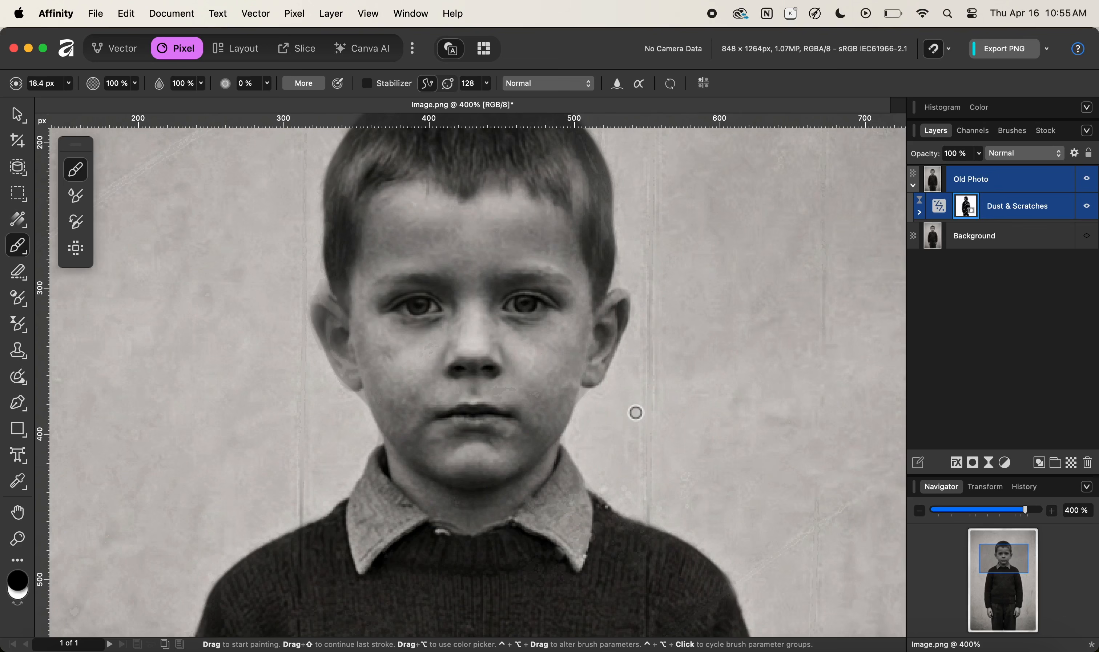
{"action": "key", "text": "z"}
{"action": "left_click_drag", "start_coordinate": [623, 415], "coordinate": [773, 419]}
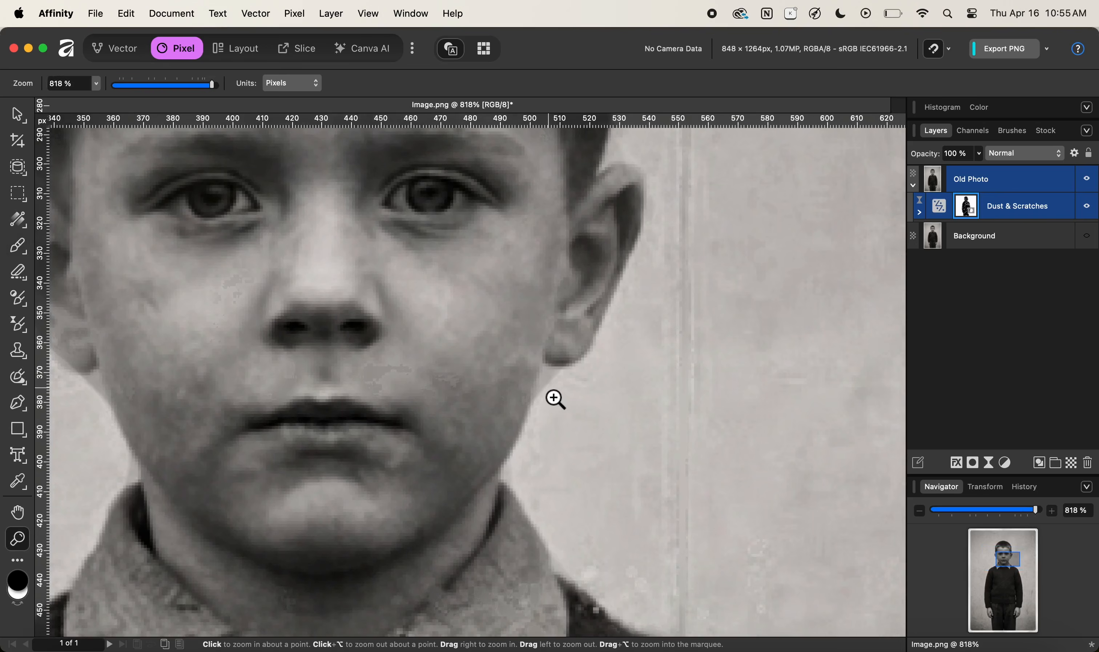
{"action": "key", "text": "b"}
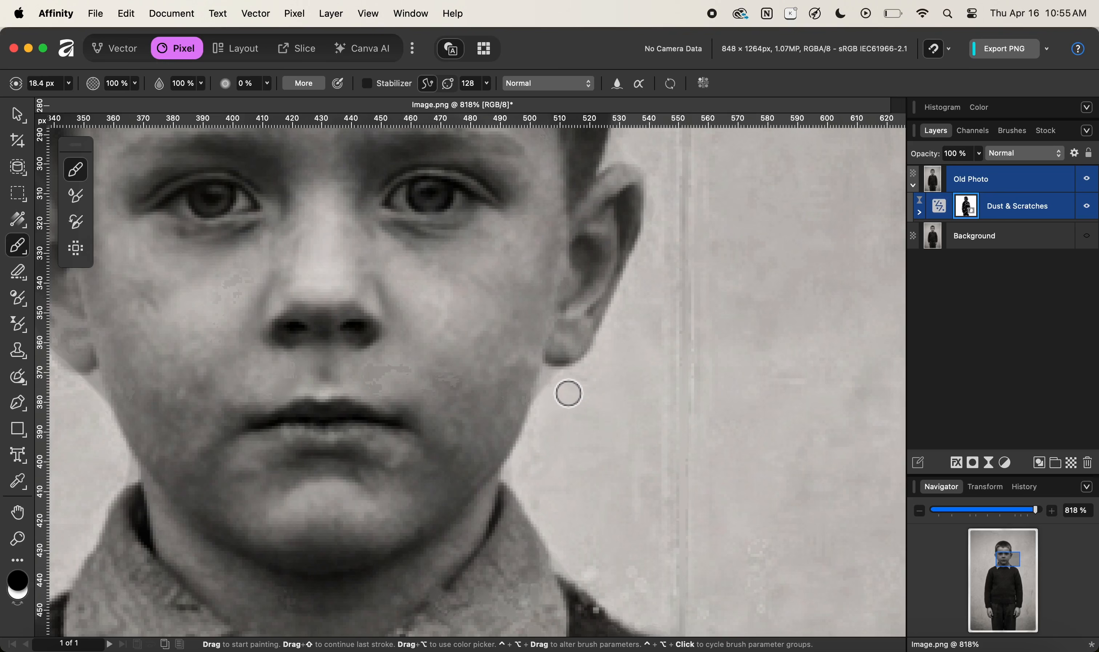
{"action": "key", "text": "bracketleft"}
{"action": "key", "text": "bracketleft"}
{"action": "key", "text": "bracketleft"}
{"action": "key", "text": "bracketleft"}
{"action": "key", "text": "bracketleft"}
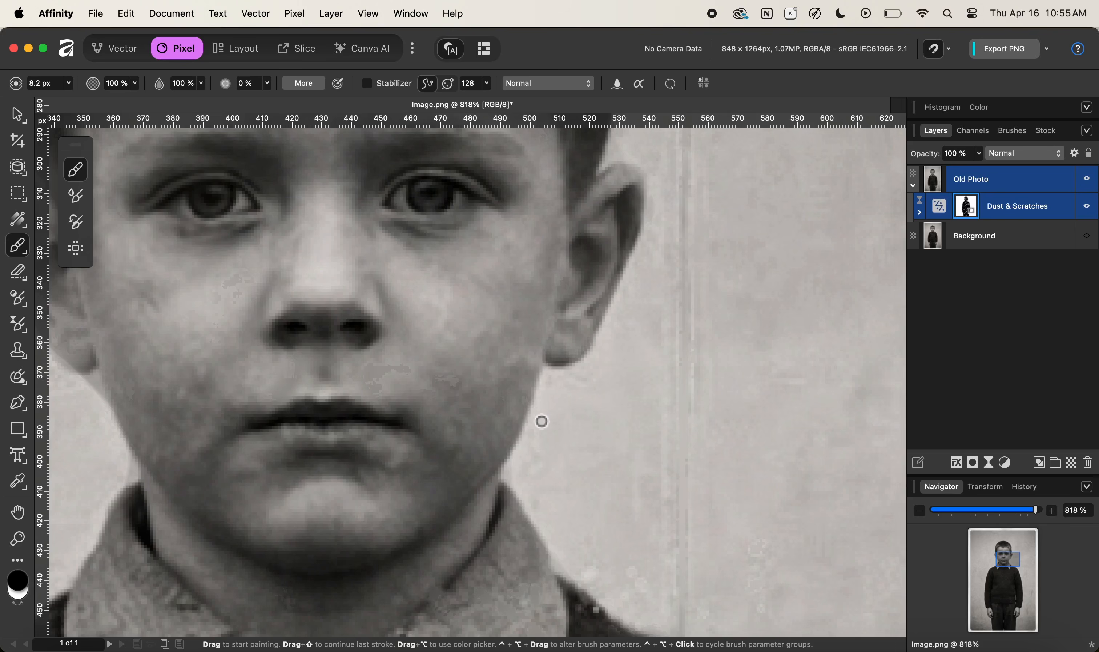
{"action": "left_click_drag", "start_coordinate": [545, 250], "coordinate": [490, 380]}
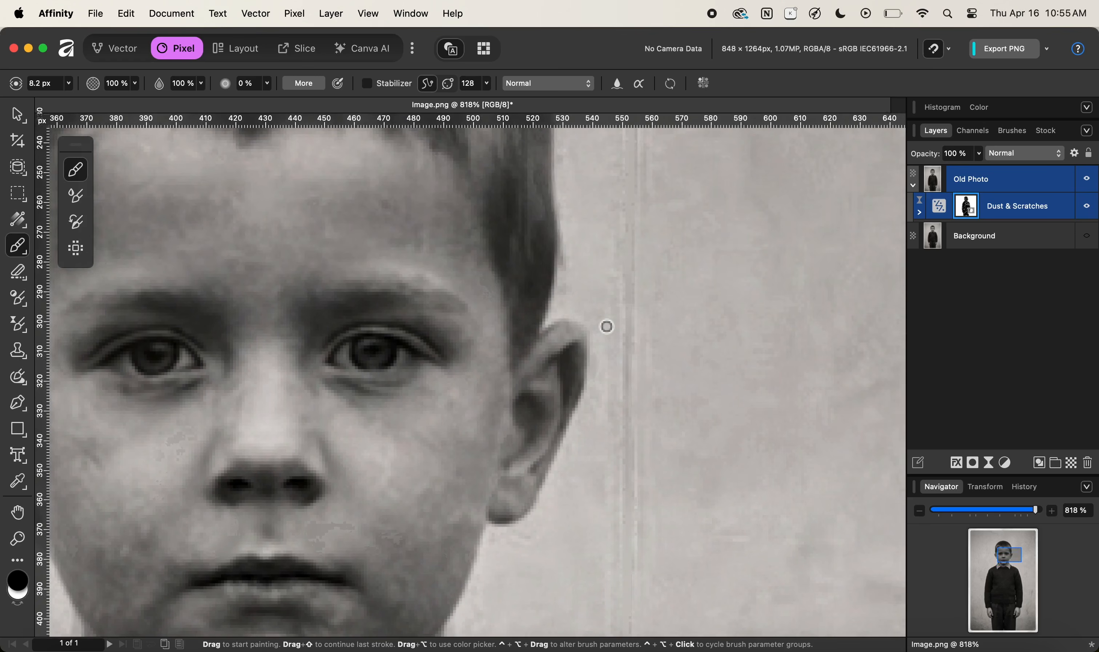
{"action": "left_click_drag", "start_coordinate": [171, 485], "coordinate": [679, 462]}
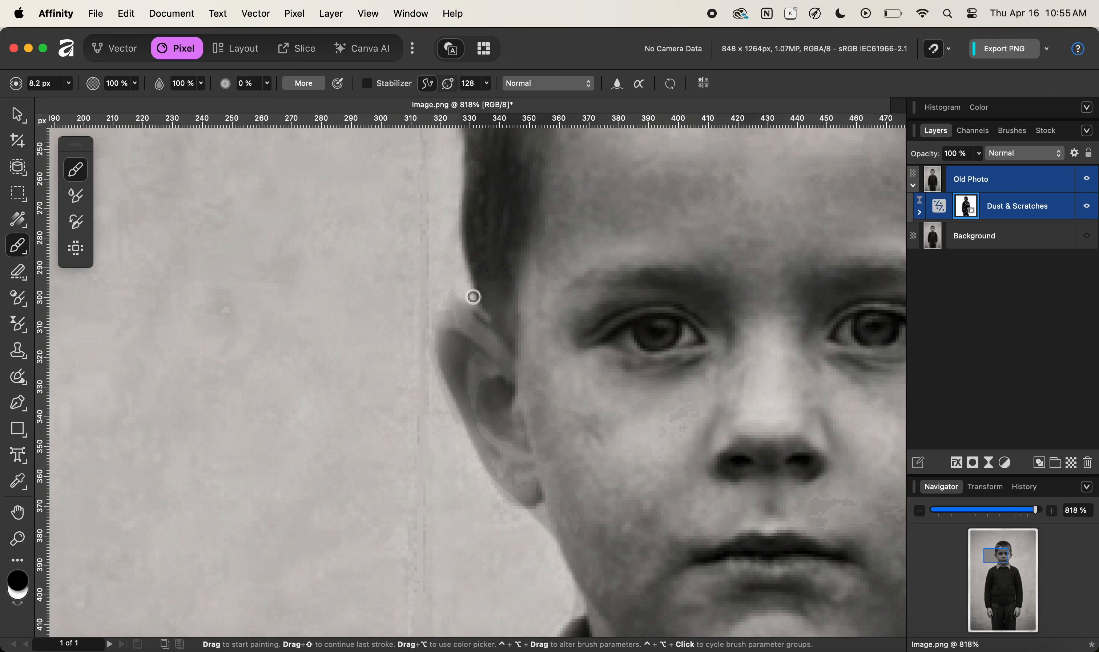
{"action": "mouse_move", "coordinate": [471, 316]}
{"action": "left_mouse_down"}
{"action": "mouse_move", "coordinate": [438, 298]}
{"action": "mouse_move", "coordinate": [442, 310]}
{"action": "mouse_move", "coordinate": [435, 296]}
{"action": "mouse_move", "coordinate": [500, 324]}
{"action": "mouse_move", "coordinate": [471, 349]}
{"action": "left_mouse_up"}
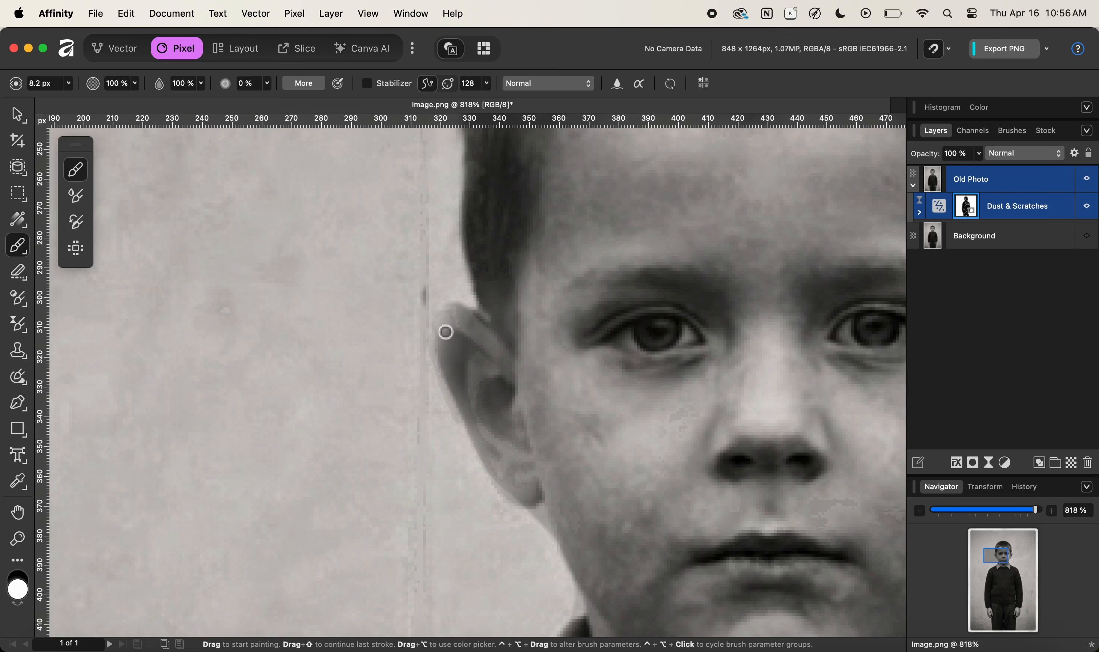
Switch between white and black to retouch the mask around the lower left ear and earlobe edge.
{"action": "scroll", "coordinate": [380, 375], "scroll_direction": "down", "scroll_amount": 5}
{"action": "scroll", "coordinate": [381, 375], "scroll_direction": "right", "scroll_amount": 5}
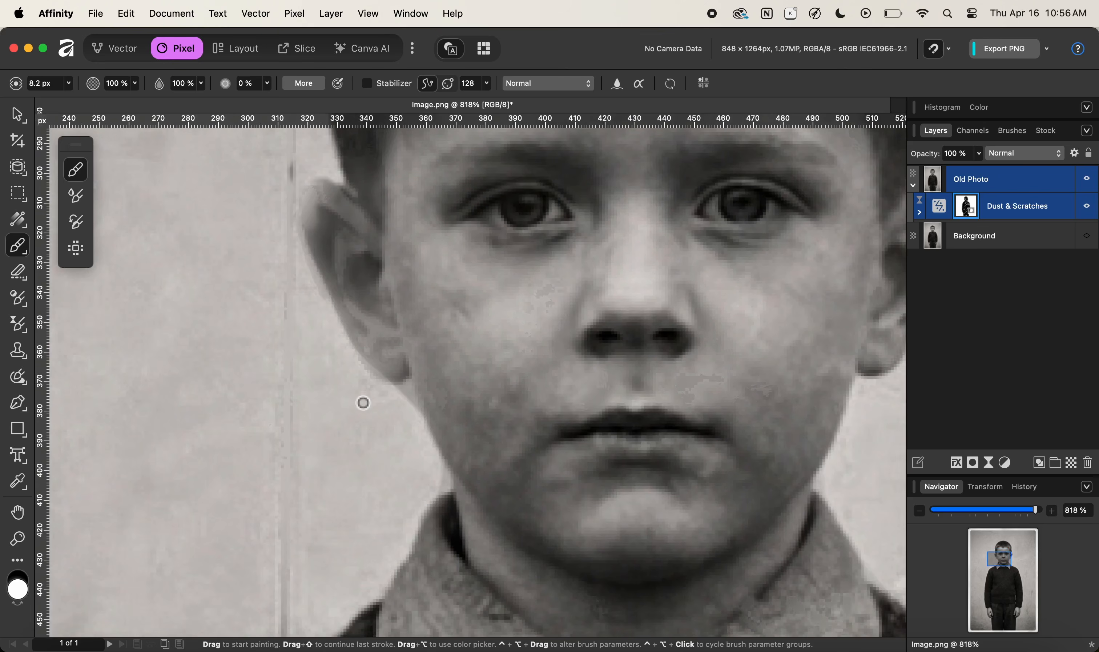
{"action": "key", "text": "x"}
{"action": "left_click_drag", "start_coordinate": [361, 371], "coordinate": [393, 402]}
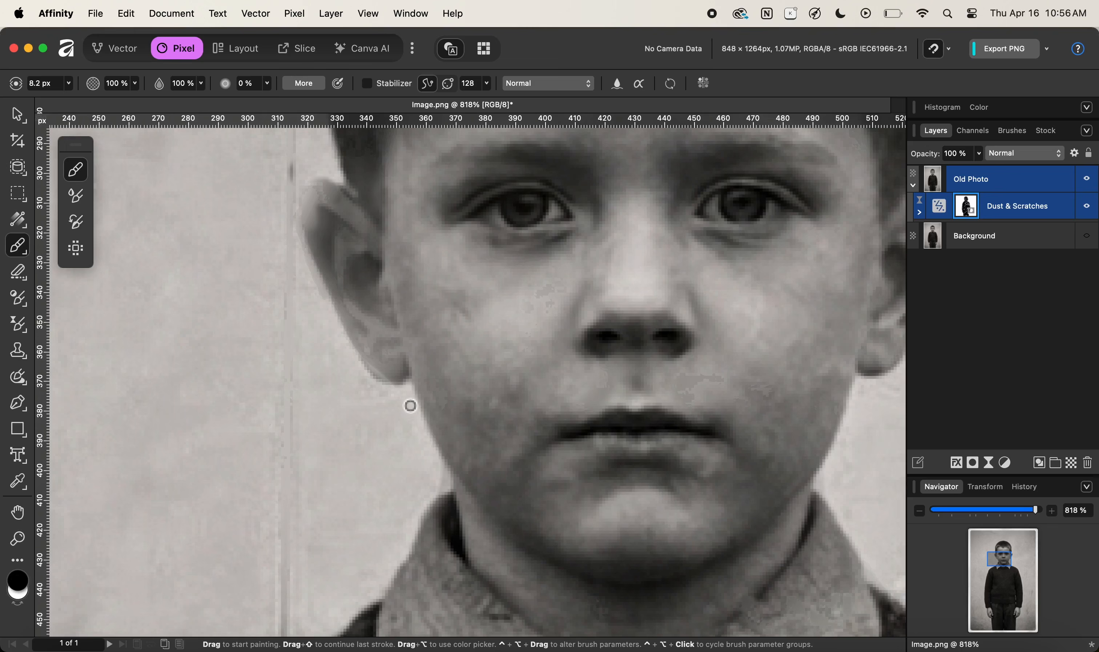
{"action": "key", "text": "x"}
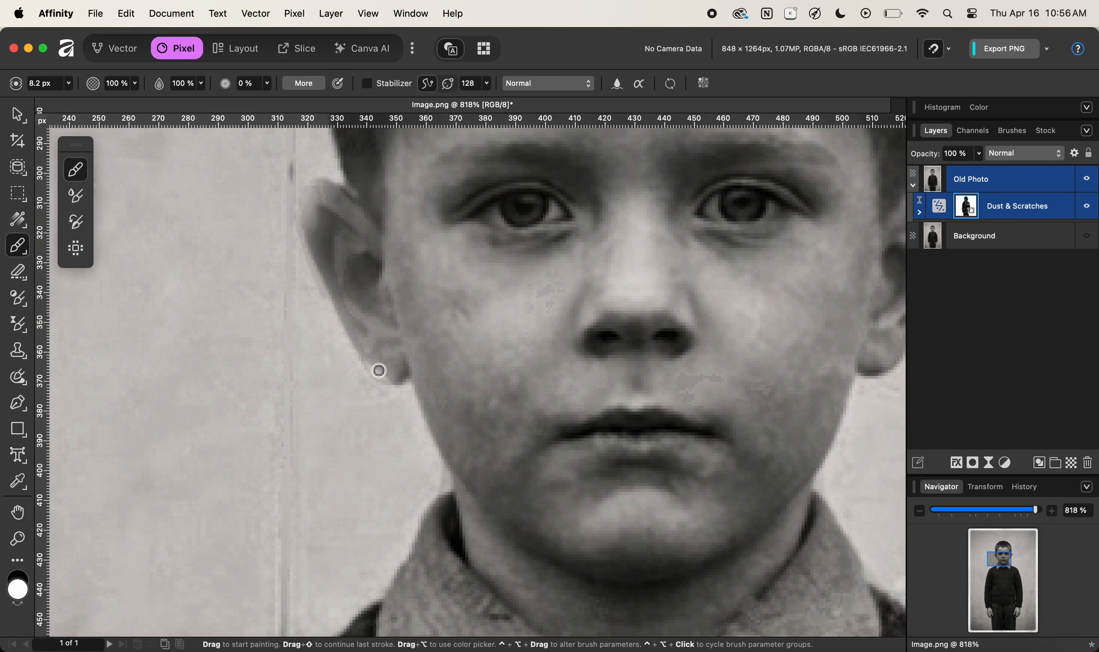
{"action": "key", "text": "x"}
{"action": "left_click_drag", "start_coordinate": [384, 379], "coordinate": [385, 369]}
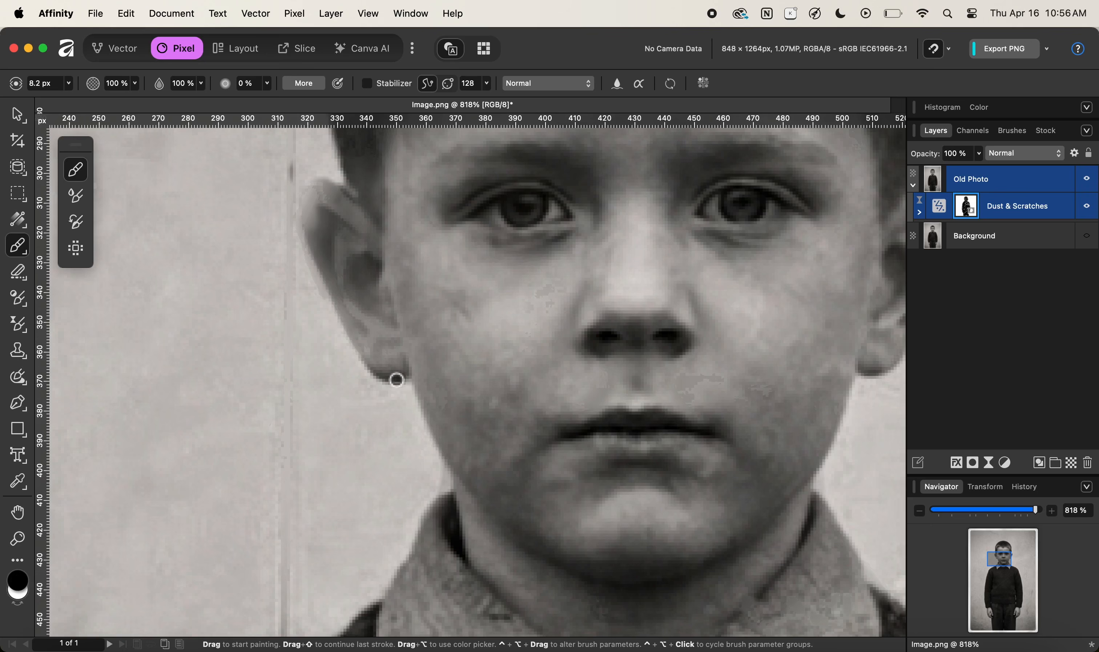
{"action": "left_click_drag", "start_coordinate": [312, 238], "coordinate": [364, 366]}
{"action": "left_click_drag", "start_coordinate": [312, 235], "coordinate": [319, 187]}
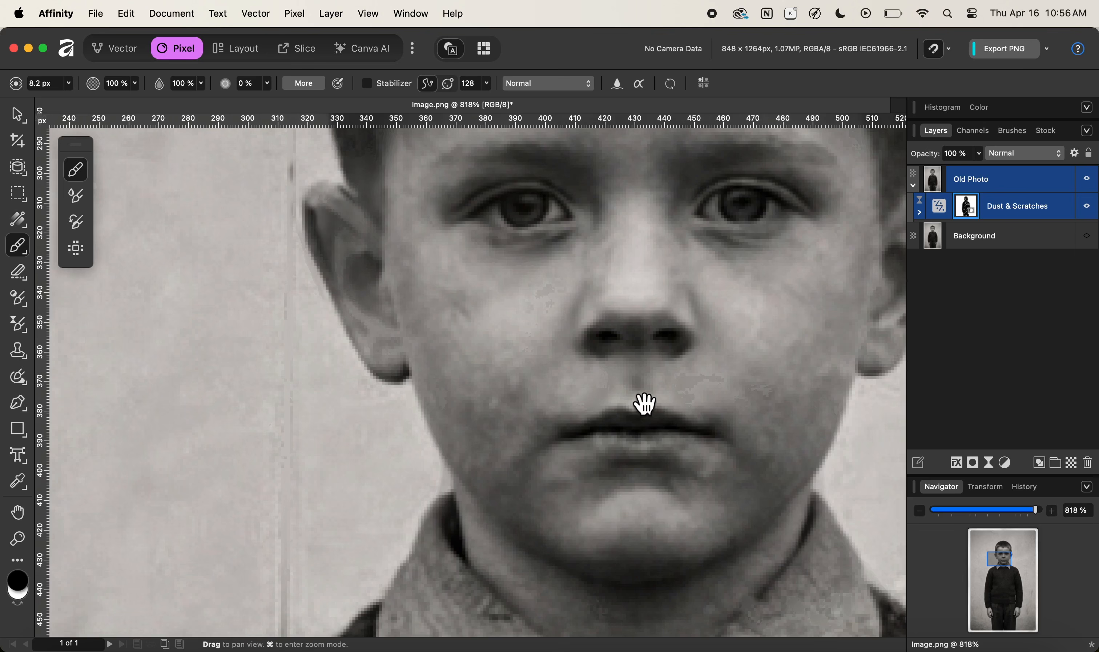
Paint the mask along the right ear's outer edge and earlobe to keep the edge sharp.
{"action": "scroll", "coordinate": [634, 362], "scroll_direction": "right", "scroll_amount": 10}
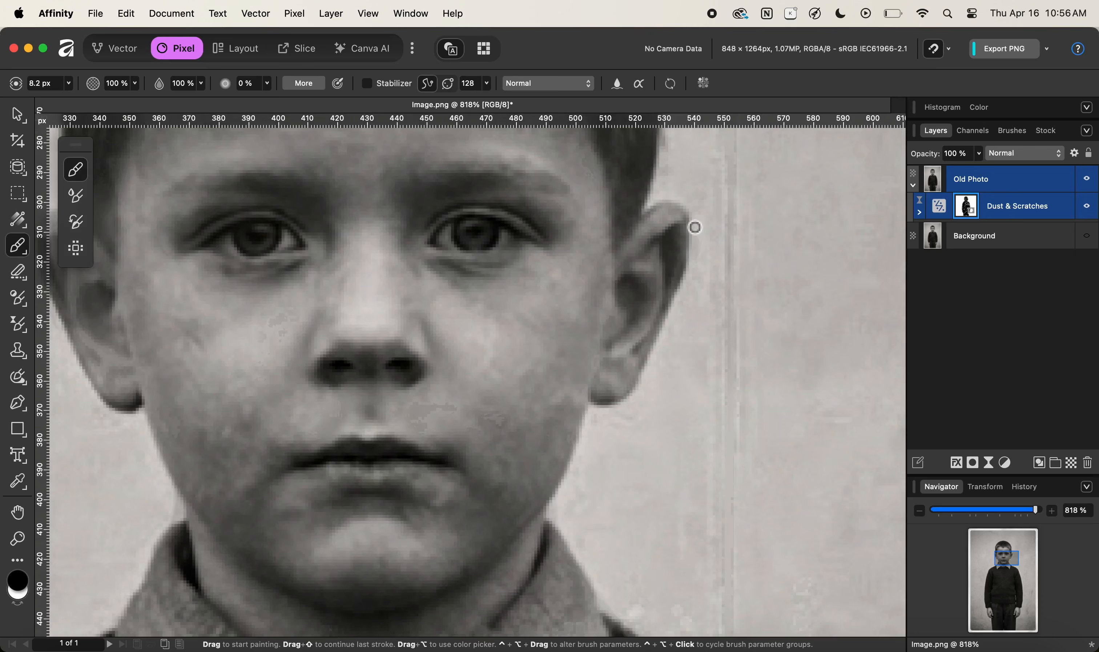
{"action": "left_click_drag", "start_coordinate": [695, 228], "coordinate": [649, 344]}
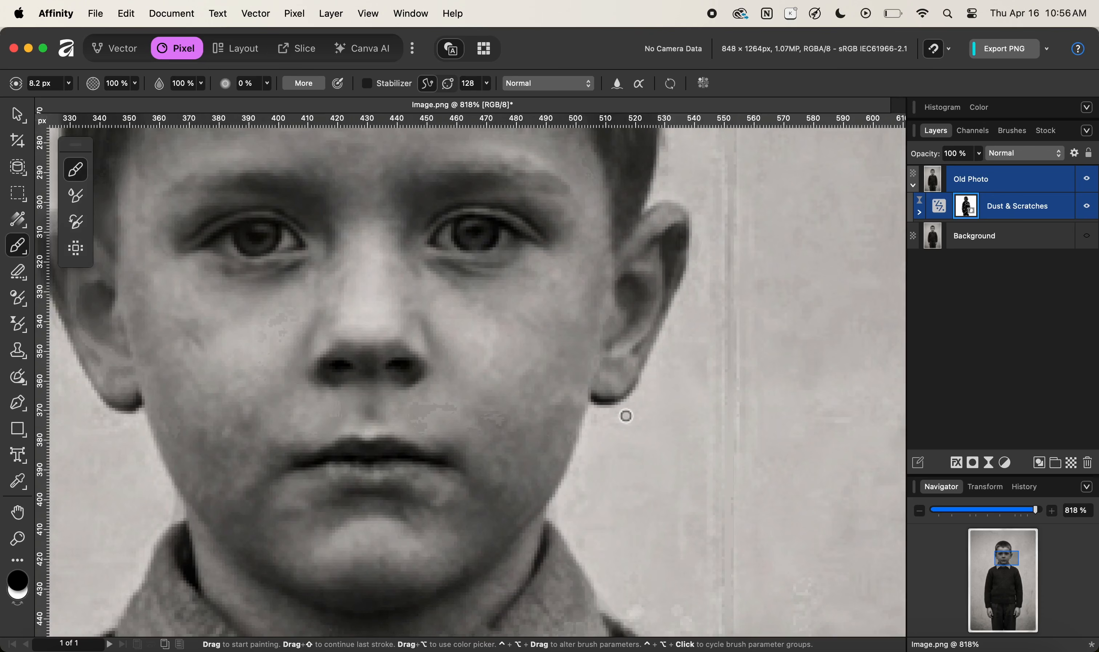
{"action": "scroll", "coordinate": [625, 417], "scroll_direction": "down", "scroll_amount": 5}
{"action": "left_click_drag", "start_coordinate": [632, 378], "coordinate": [638, 394]}
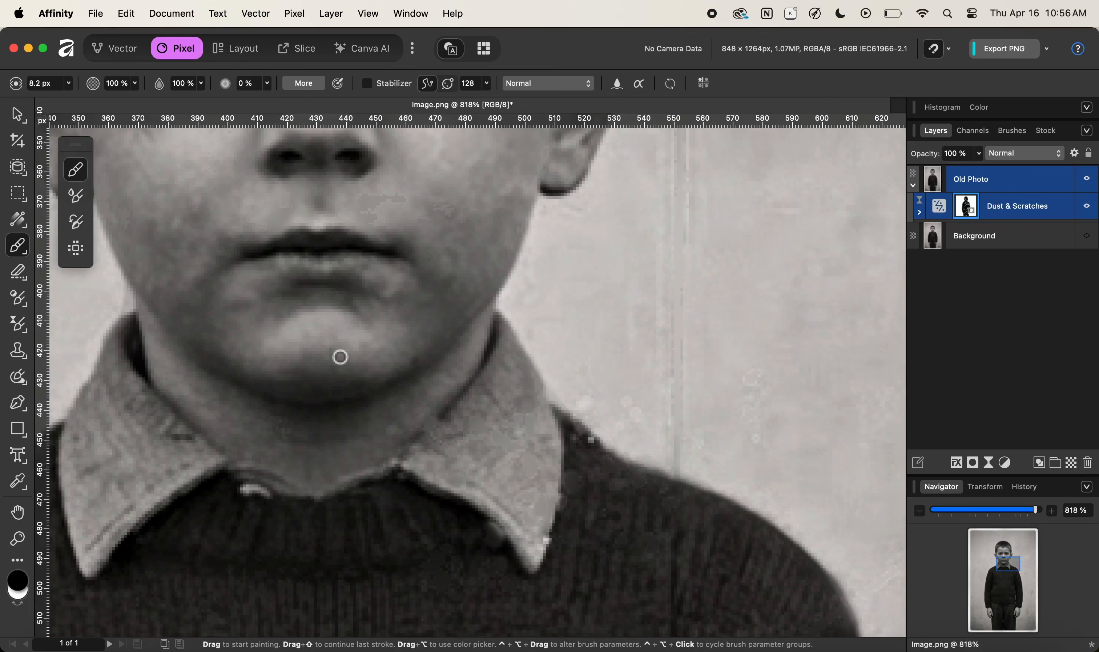
Pan down to the collar and right shoulder, swap colours, and paint the mask along the shoulder's edge.
{"action": "scroll", "coordinate": [340, 357], "scroll_direction": "left", "scroll_amount": 6}
{"action": "scroll", "coordinate": [340, 357], "scroll_direction": "up", "scroll_amount": 1}
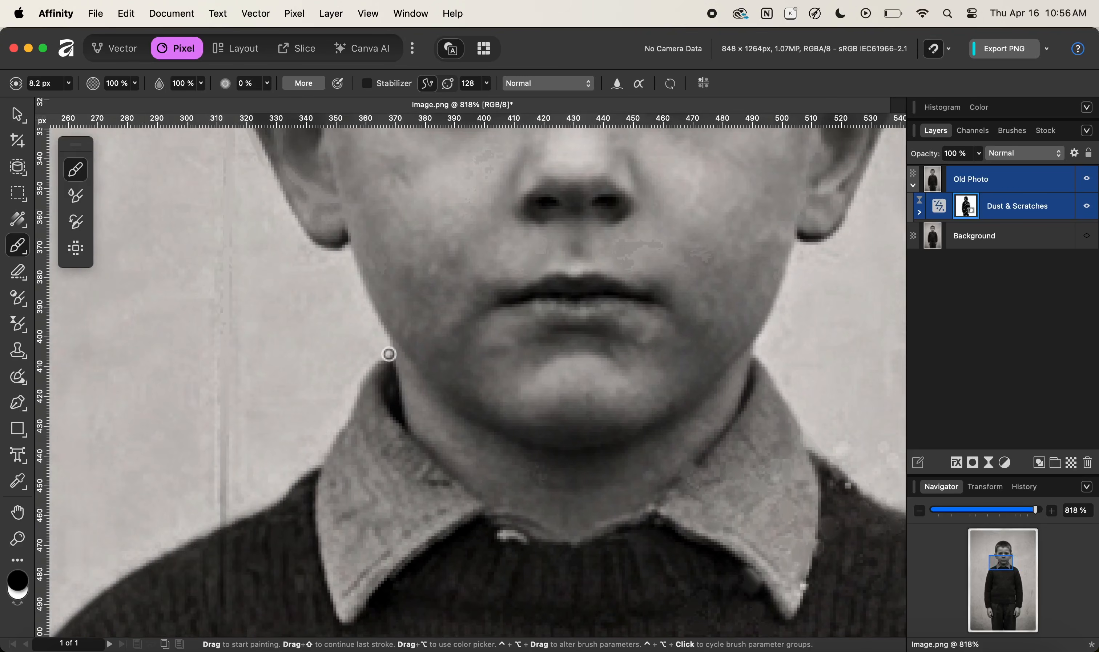
{"action": "left_click_drag", "start_coordinate": [324, 419], "coordinate": [469, 296]}
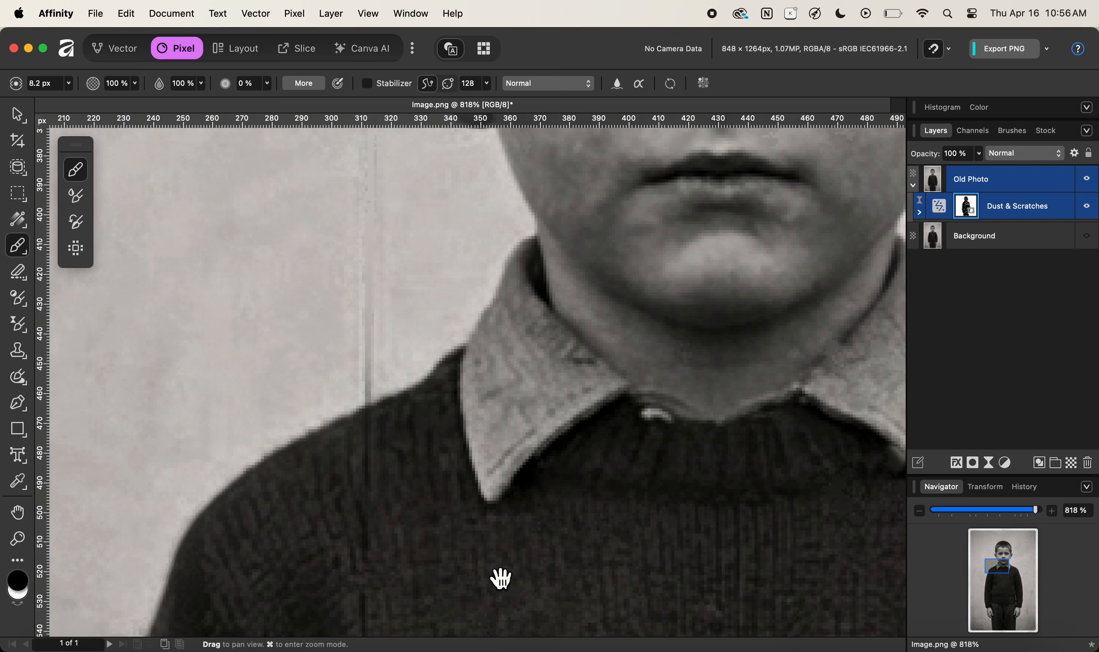
{"action": "scroll", "coordinate": [501, 579], "scroll_direction": "right", "scroll_amount": 10}
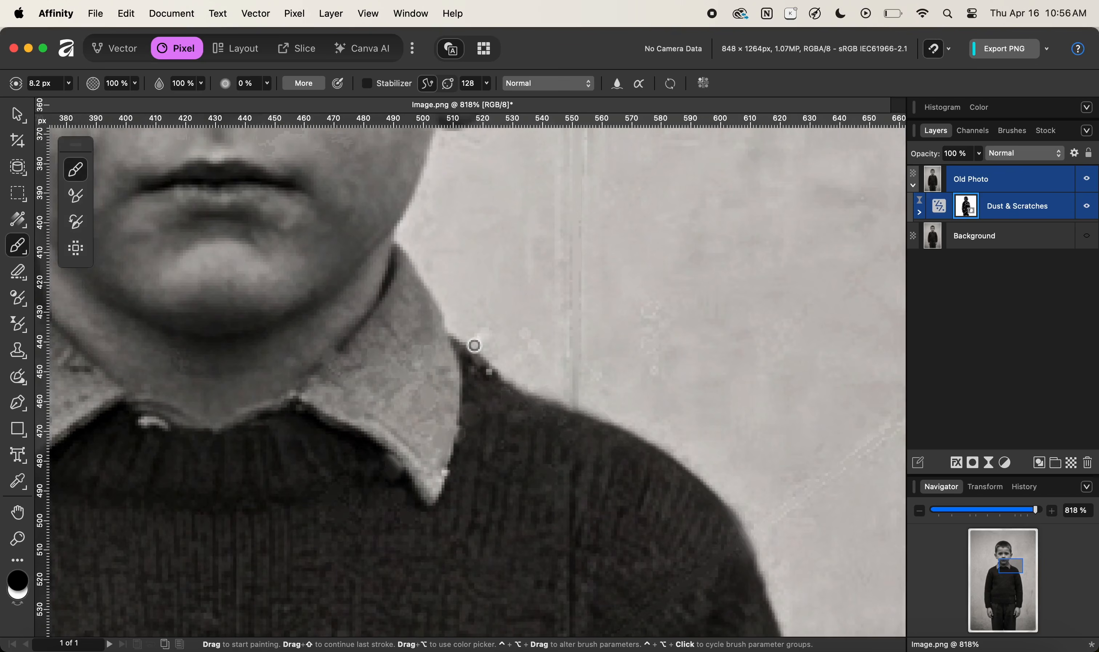
{"action": "scroll", "coordinate": [520, 412], "scroll_direction": "down", "scroll_amount": 6}
{"action": "scroll", "coordinate": [520, 412], "scroll_direction": "right", "scroll_amount": 5}
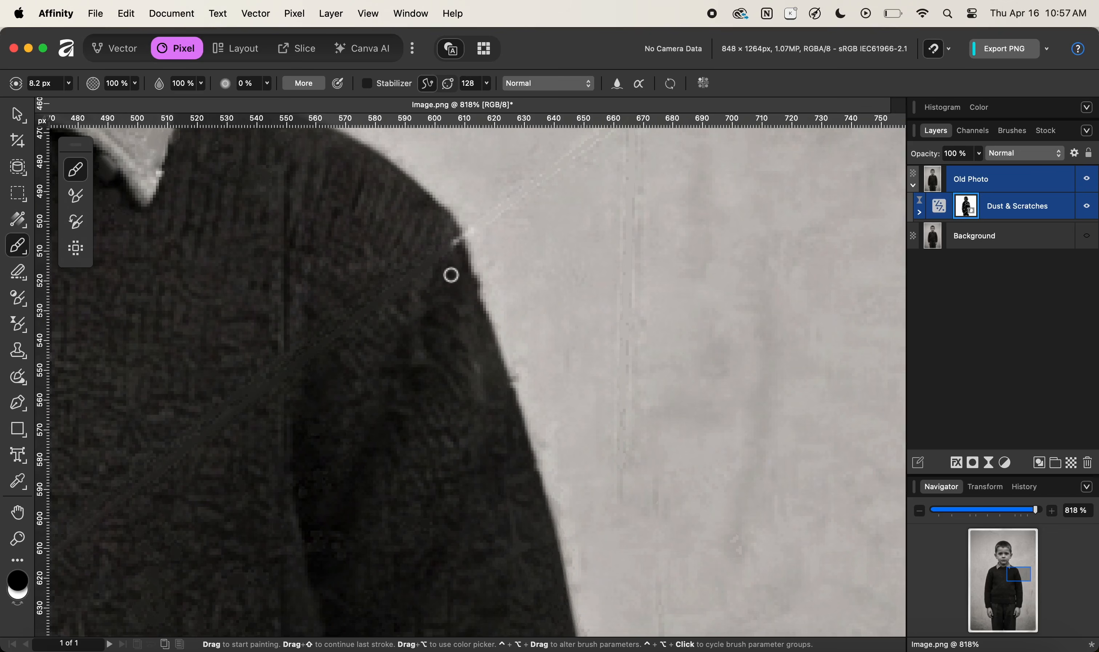
{"action": "key", "text": "x"}
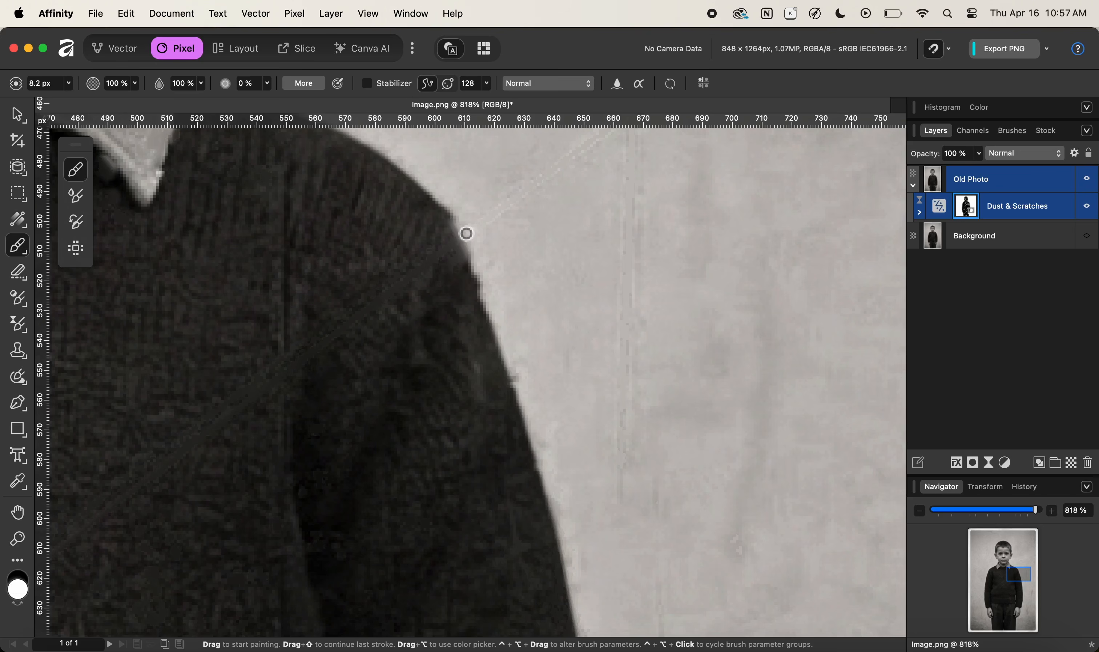
{"action": "key", "text": "x"}
{"action": "left_click_drag", "start_coordinate": [463, 225], "coordinate": [451, 244]}
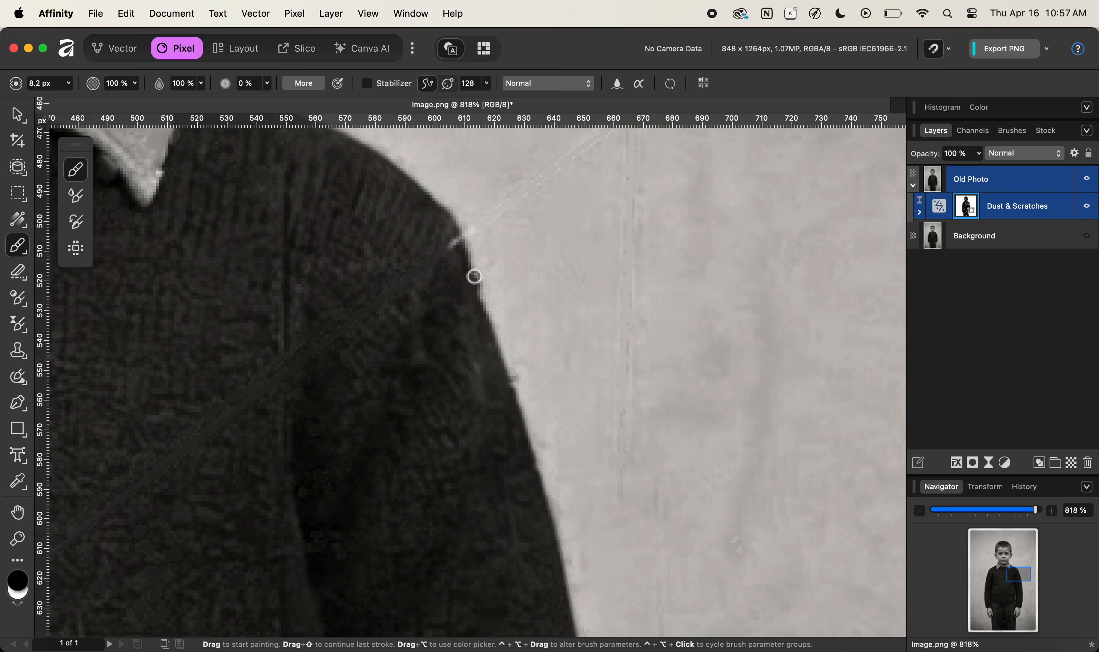
{"action": "key", "text": "x"}
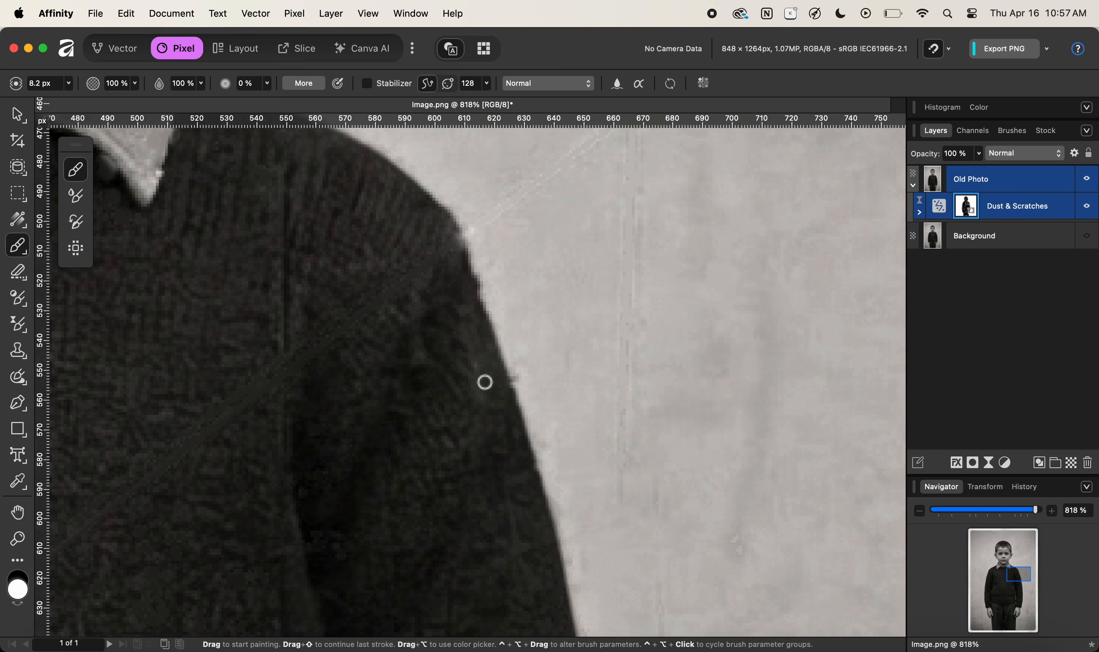
Zoom out to the right hand, switch the colour to black, and paint the mask along the sleeve cuff's edge above that hand.
{"action": "scroll", "coordinate": [536, 413], "scroll_direction": "down", "scroll_amount": 10}
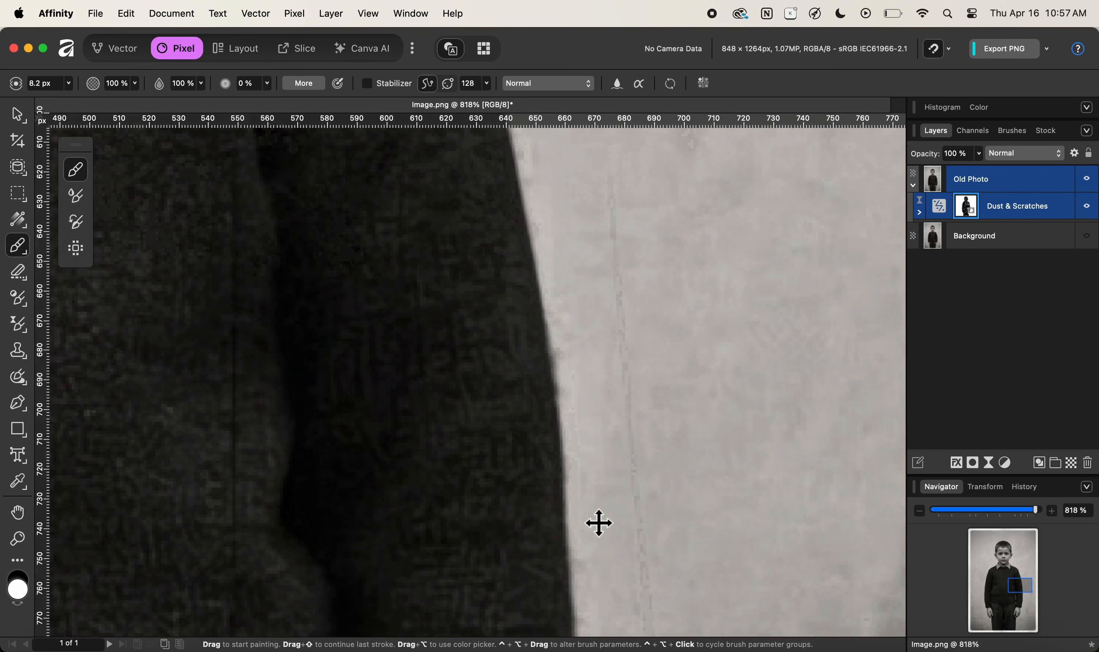
{"action": "key", "text": "super+minus"}
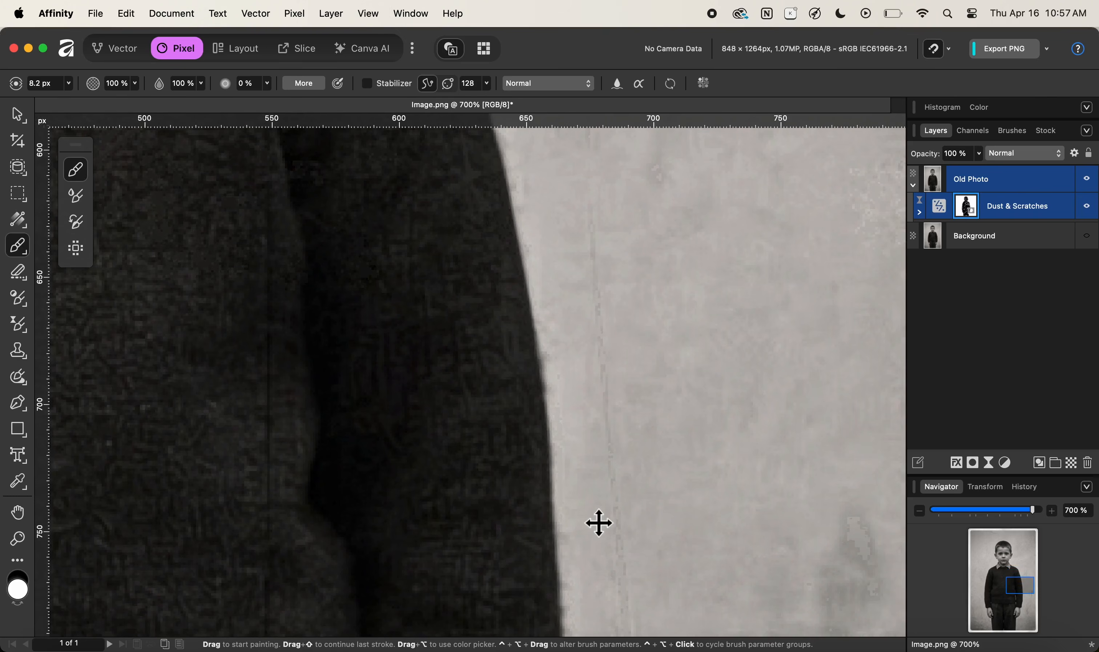
{"action": "key", "text": "super+minus"}
{"action": "key", "text": "super+minus"}
{"action": "key", "text": "super+minus"}
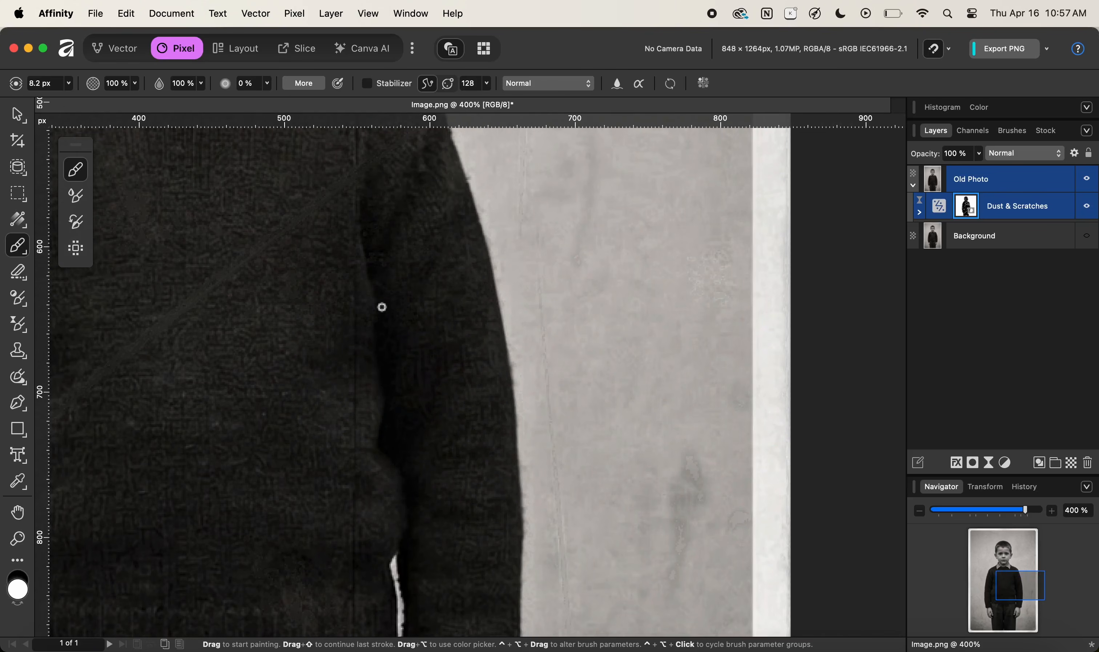
{"action": "scroll", "coordinate": [392, 310], "scroll_direction": "down", "scroll_amount": 10}
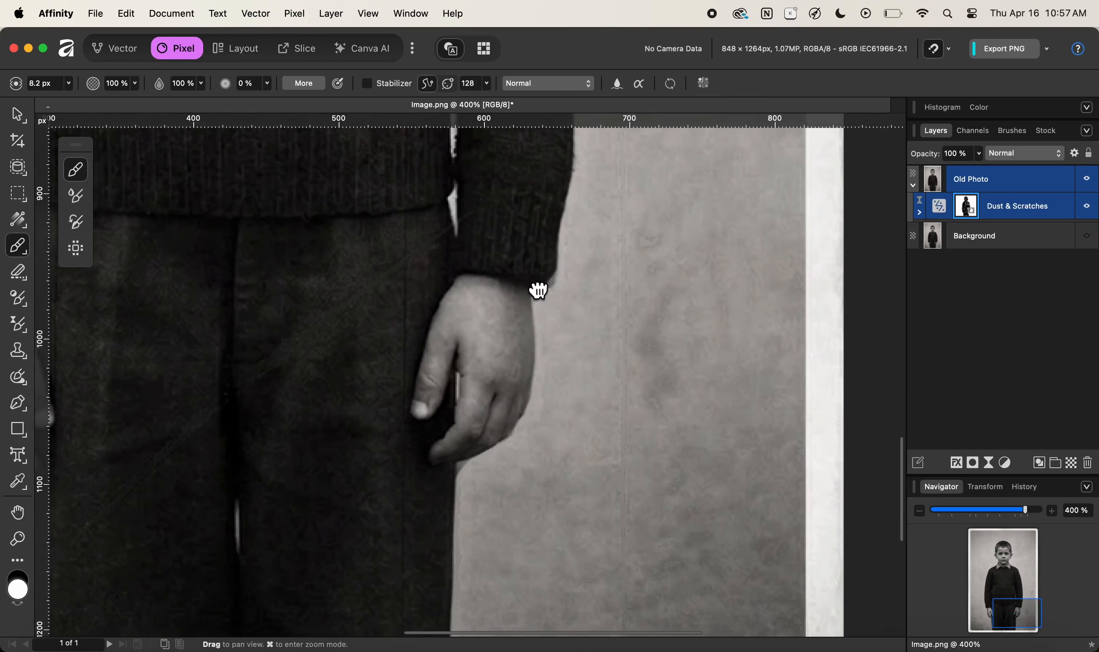
{"action": "left_click_drag", "start_coordinate": [529, 296], "coordinate": [521, 306]}
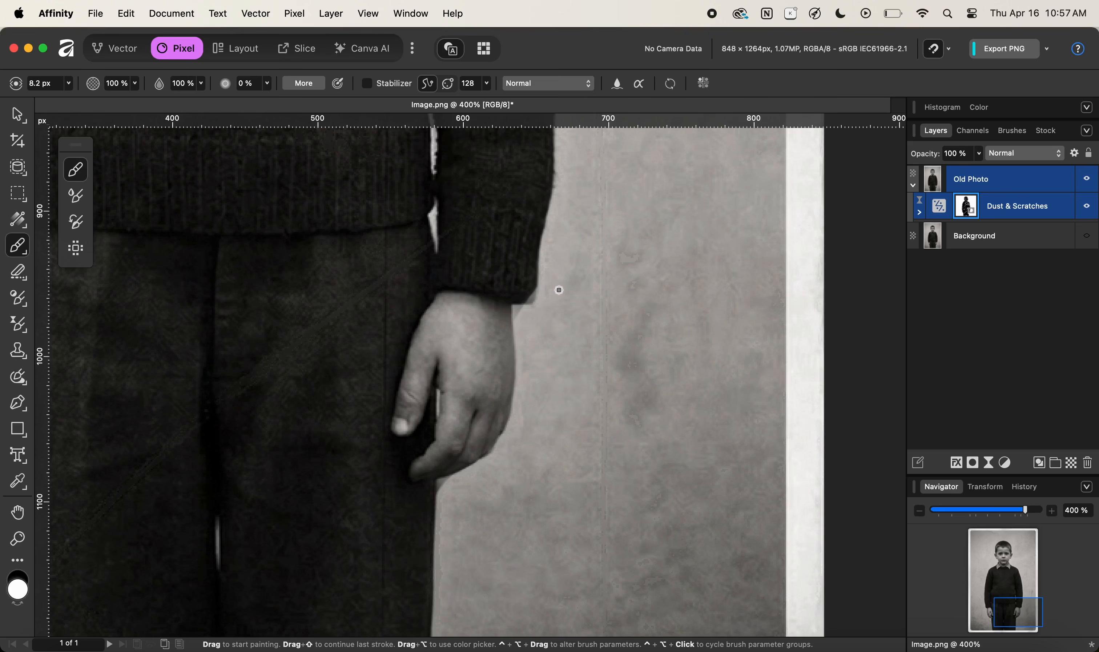
{"action": "key", "text": "z"}
{"action": "left_click_drag", "start_coordinate": [542, 312], "coordinate": [739, 314]}
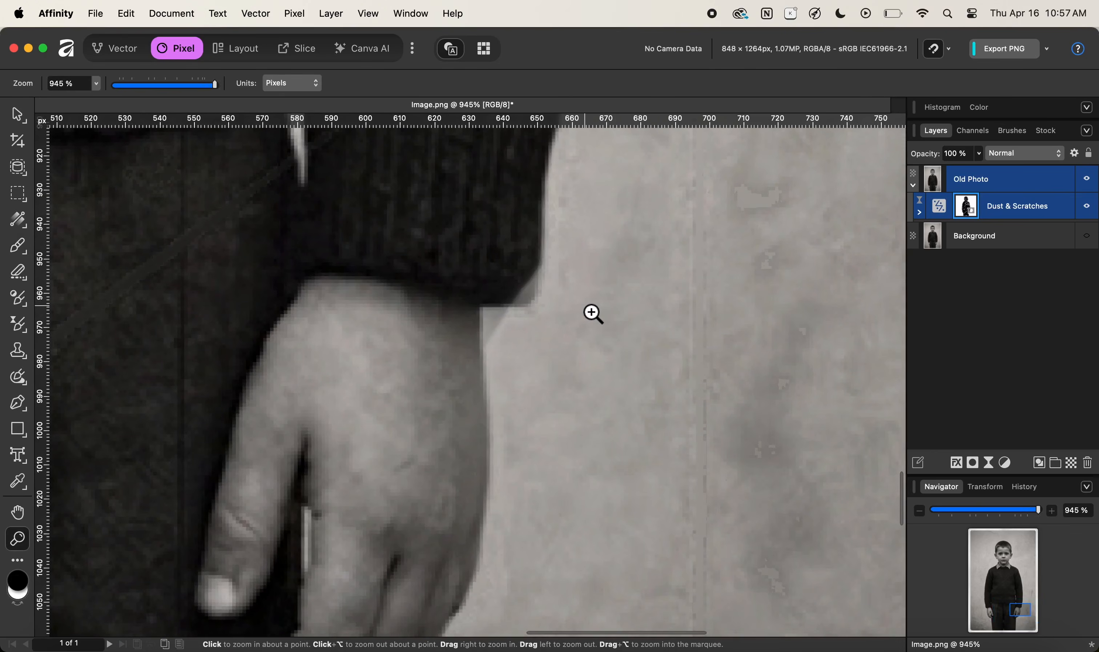
{"action": "key", "text": "b"}
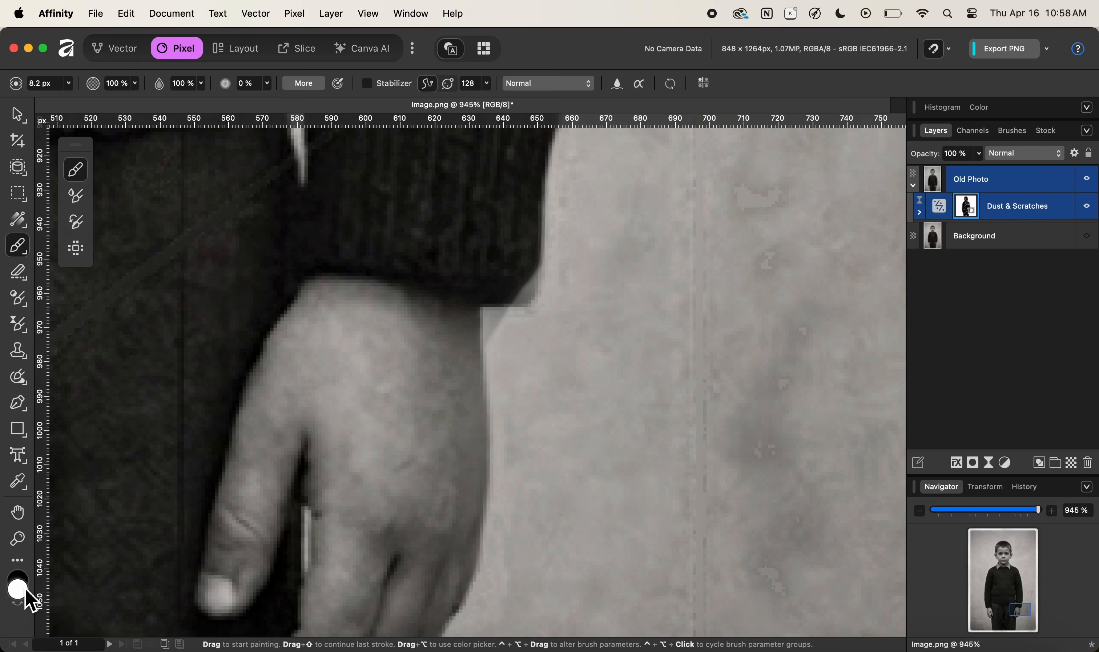
{"action": "left_click", "coordinate": [18, 576]}
{"action": "mouse_move", "coordinate": [537, 290]}
{"action": "left_mouse_down"}
{"action": "mouse_move", "coordinate": [543, 273]}
{"action": "mouse_move", "coordinate": [538, 302]}
{"action": "mouse_move", "coordinate": [530, 292]}
{"action": "mouse_move", "coordinate": [508, 307]}
{"action": "mouse_move", "coordinate": [532, 303]}
{"action": "mouse_move", "coordinate": [493, 306]}
{"action": "mouse_move", "coordinate": [510, 314]}
{"action": "mouse_move", "coordinate": [494, 318]}
{"action": "mouse_move", "coordinate": [496, 341]}
{"action": "mouse_move", "coordinate": [518, 321]}
{"action": "mouse_move", "coordinate": [556, 319]}
{"action": "mouse_move", "coordinate": [528, 346]}
{"action": "left_mouse_up"}
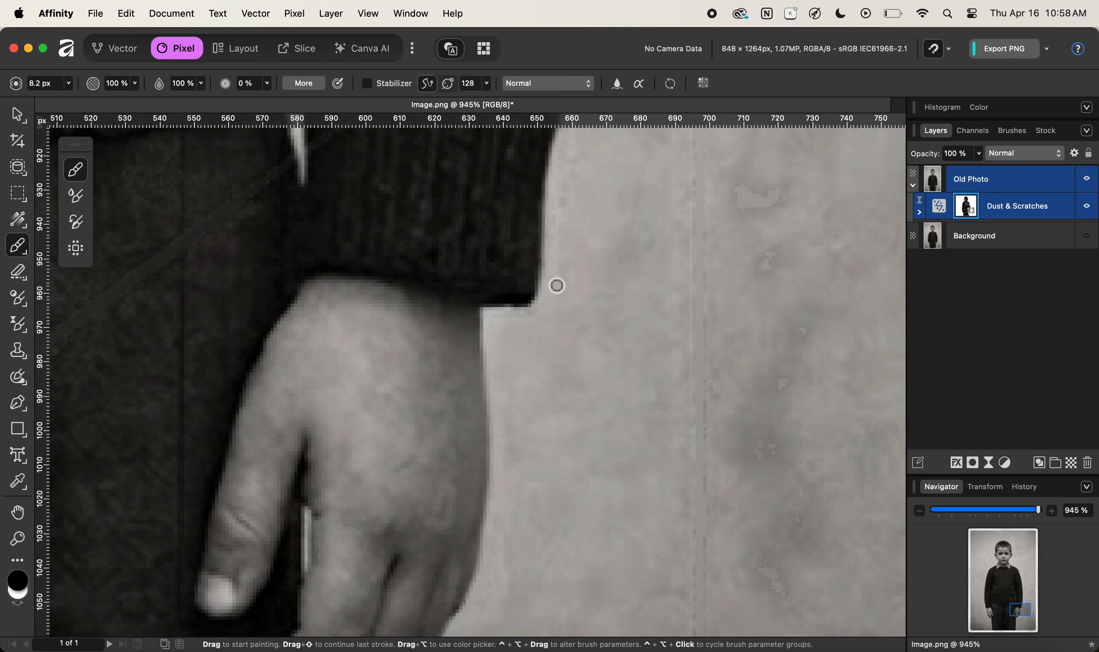
Move to the left hand at about 930% and paint the mask along the sleeve cuff's corner where it meets the hand.
{"action": "scroll", "coordinate": [518, 422], "scroll_direction": "down", "scroll_amount": 10}
{"action": "scroll", "coordinate": [519, 422], "scroll_direction": "left", "scroll_amount": 5}
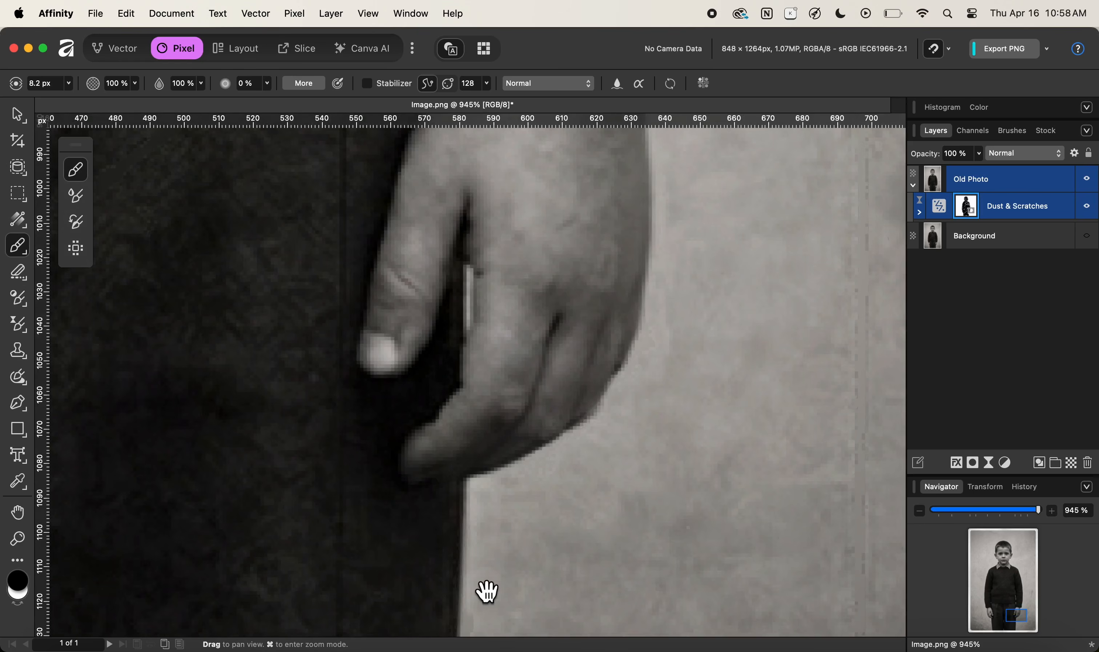
{"action": "left_click_drag", "start_coordinate": [485, 588], "coordinate": [518, 388]}
{"action": "scroll", "coordinate": [505, 456], "scroll_direction": "down", "scroll_amount": 5}
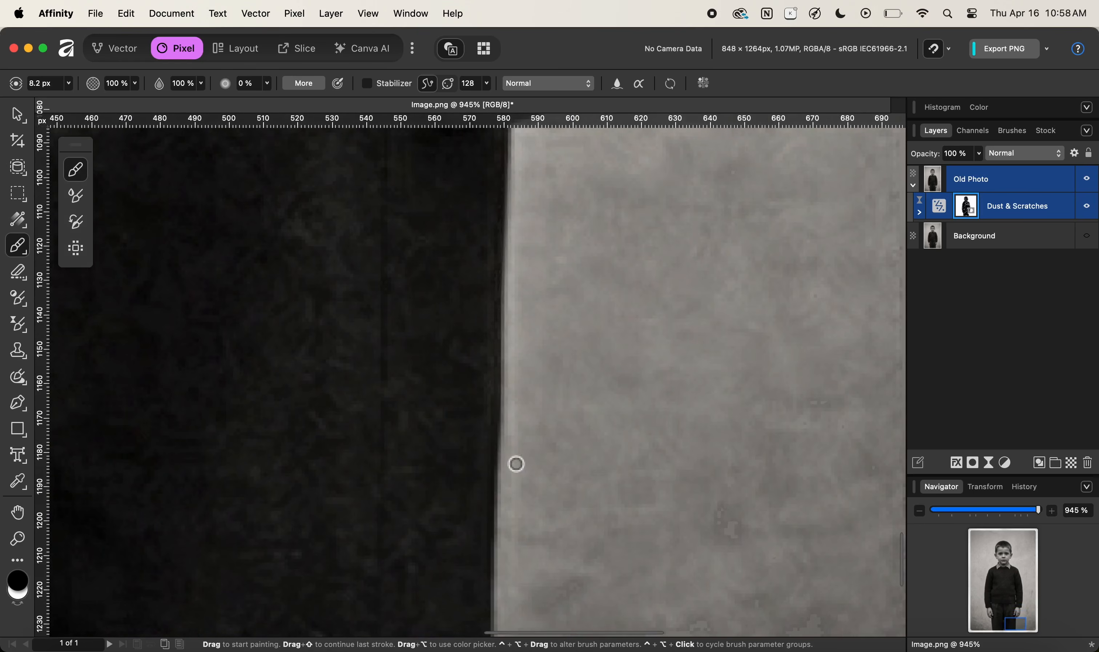
{"action": "scroll", "coordinate": [503, 505], "scroll_direction": "up", "scroll_amount": 10}
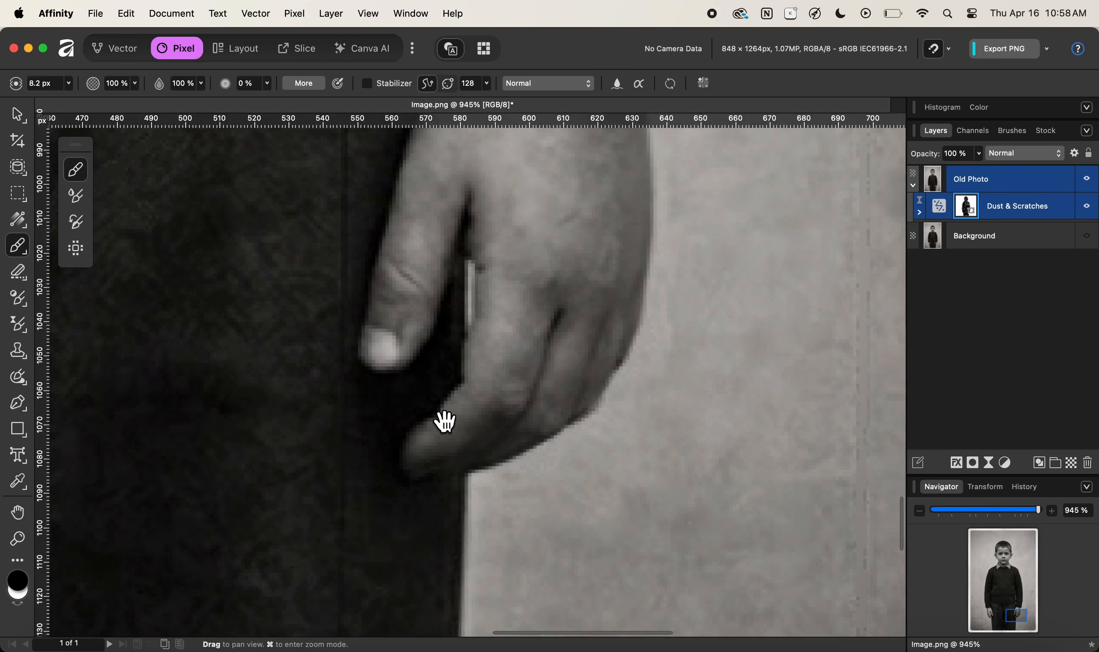
{"action": "key", "text": "z"}
{"action": "left_click_drag", "start_coordinate": [540, 393], "coordinate": [562, 478]}
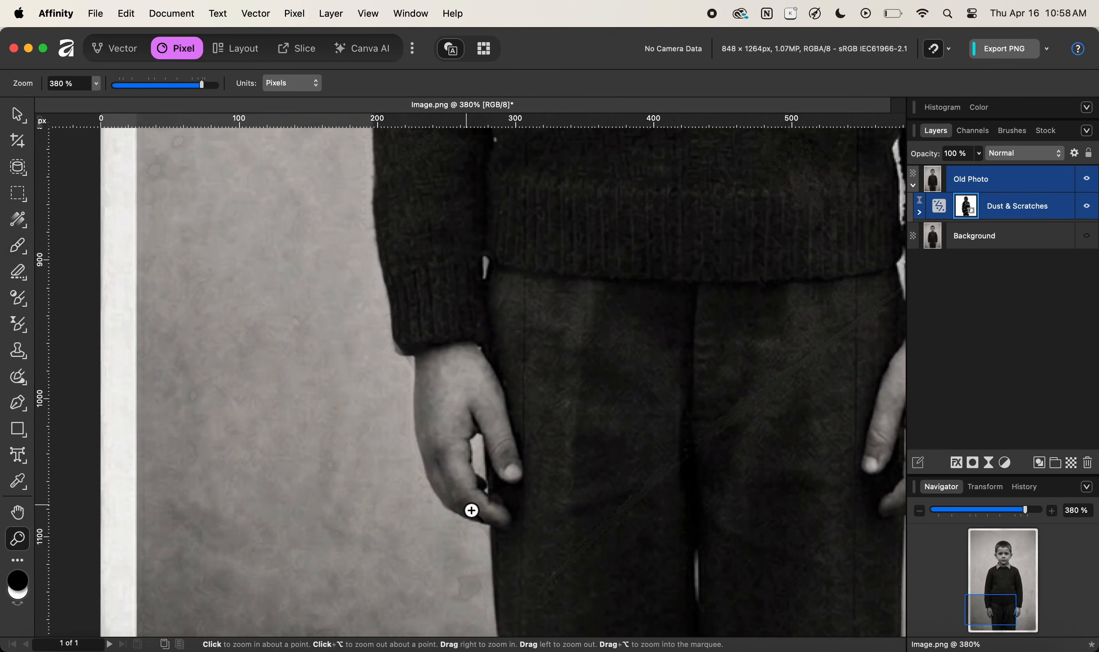
{"action": "left_click_drag", "start_coordinate": [472, 510], "coordinate": [466, 422]}
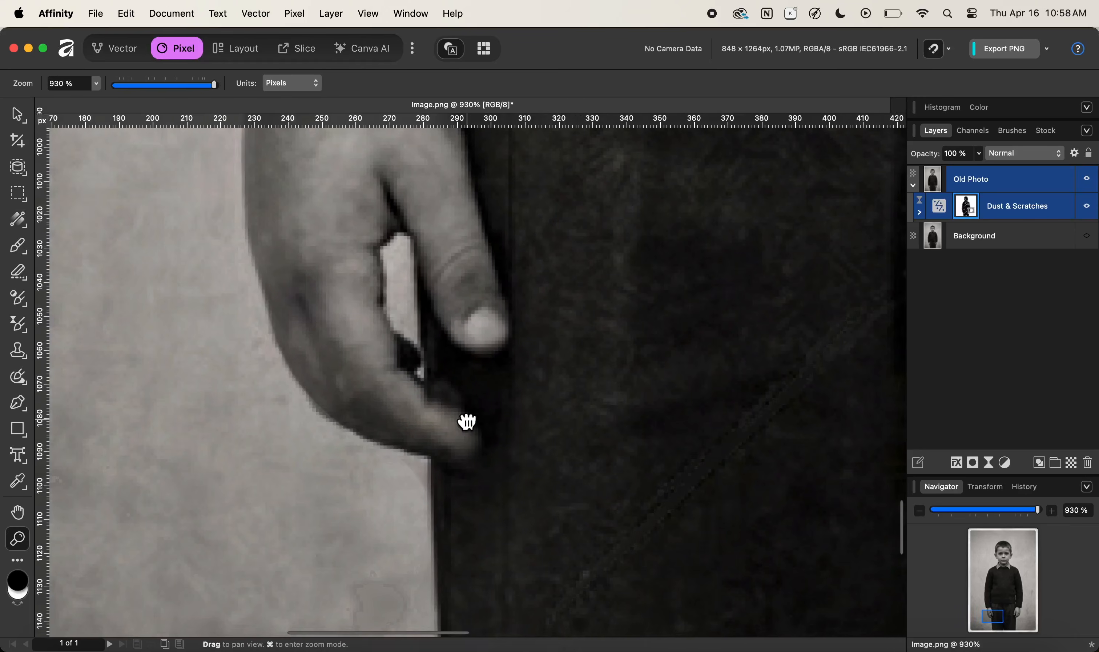
{"action": "key", "text": "b"}
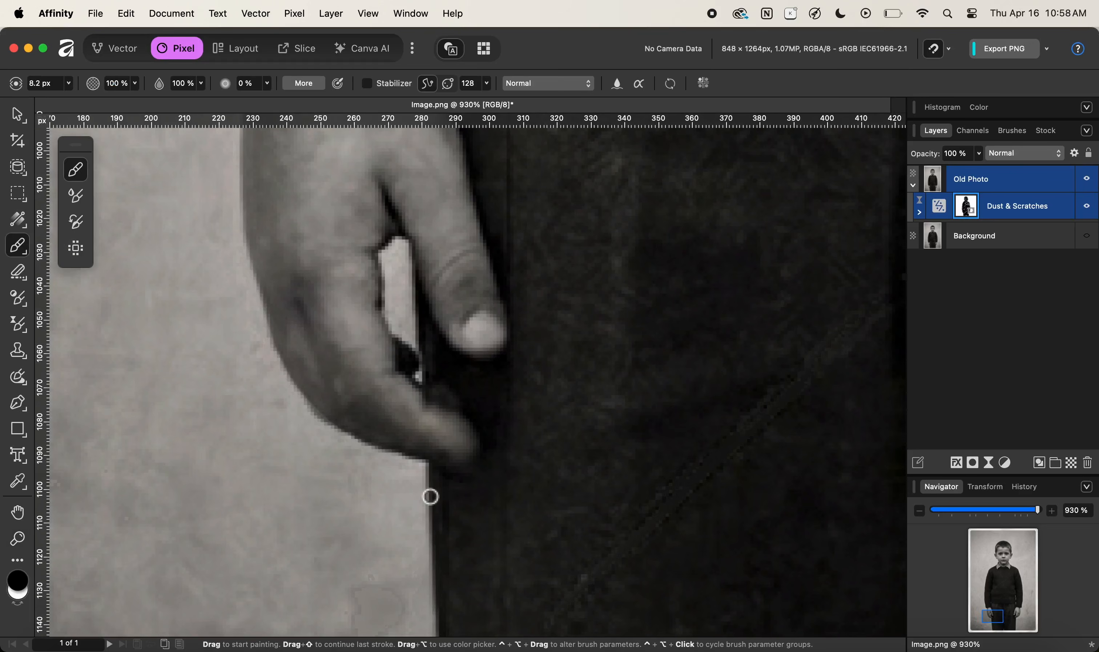
{"action": "left_click_drag", "start_coordinate": [225, 358], "coordinate": [367, 525]}
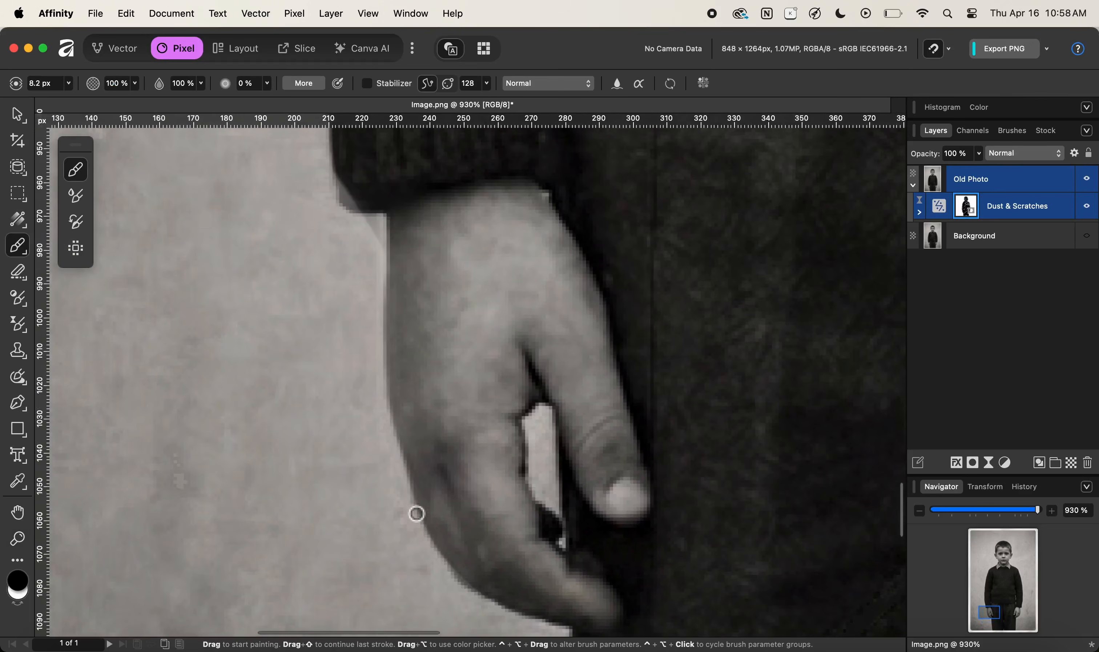
{"action": "left_click_drag", "start_coordinate": [353, 294], "coordinate": [349, 379]}
{"action": "key", "text": "x"}
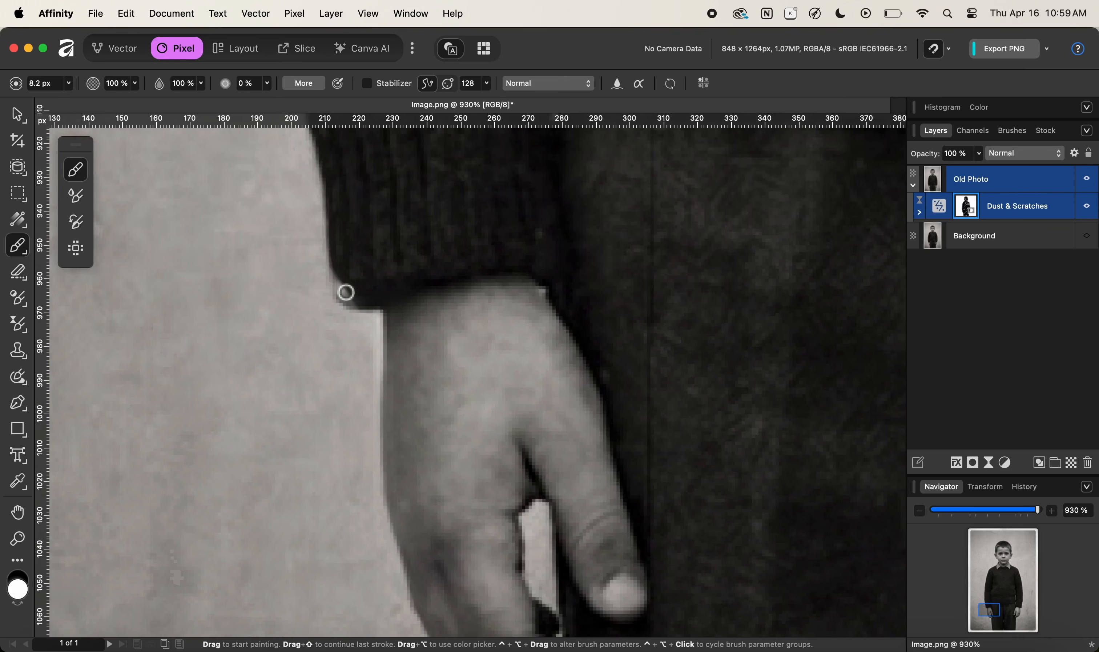
{"action": "key", "text": "x"}
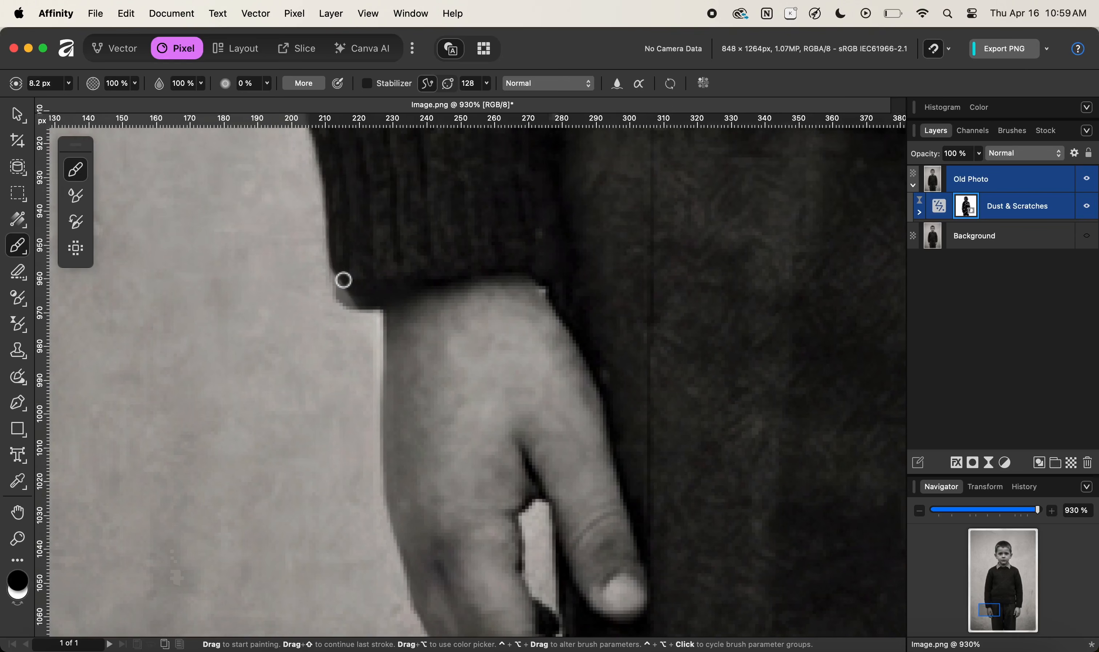
{"action": "mouse_move", "coordinate": [339, 278]}
{"action": "left_mouse_down"}
{"action": "mouse_move", "coordinate": [334, 302]}
{"action": "mouse_move", "coordinate": [340, 289]}
{"action": "mouse_move", "coordinate": [369, 304]}
{"action": "left_mouse_up"}
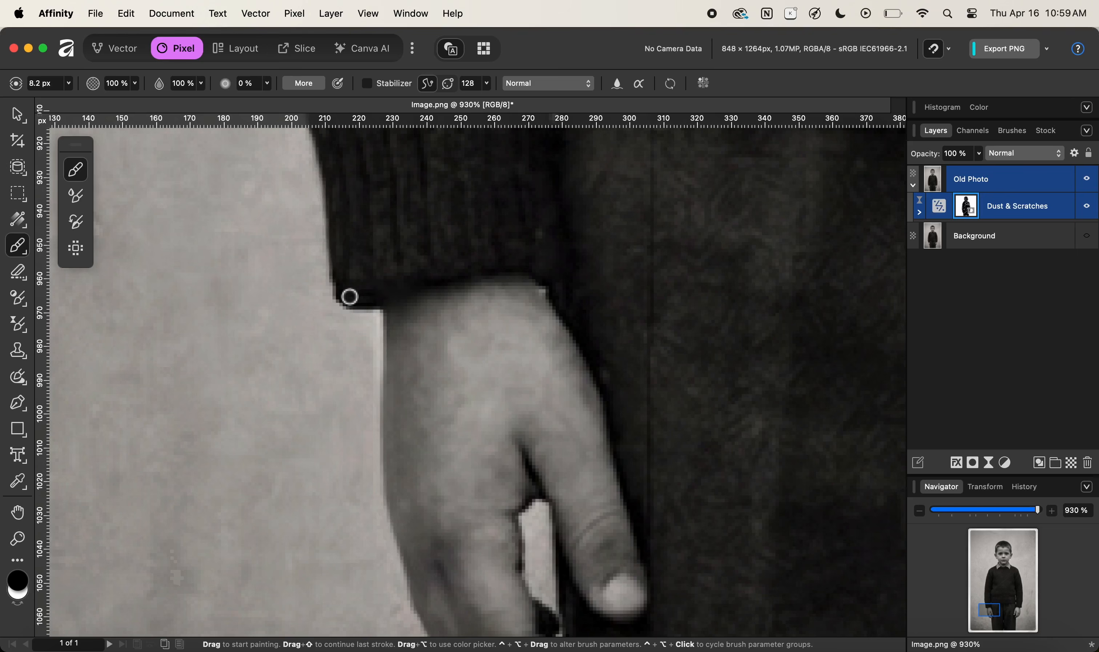
{"action": "left_click_drag", "start_coordinate": [596, 427], "coordinate": [484, 282]}
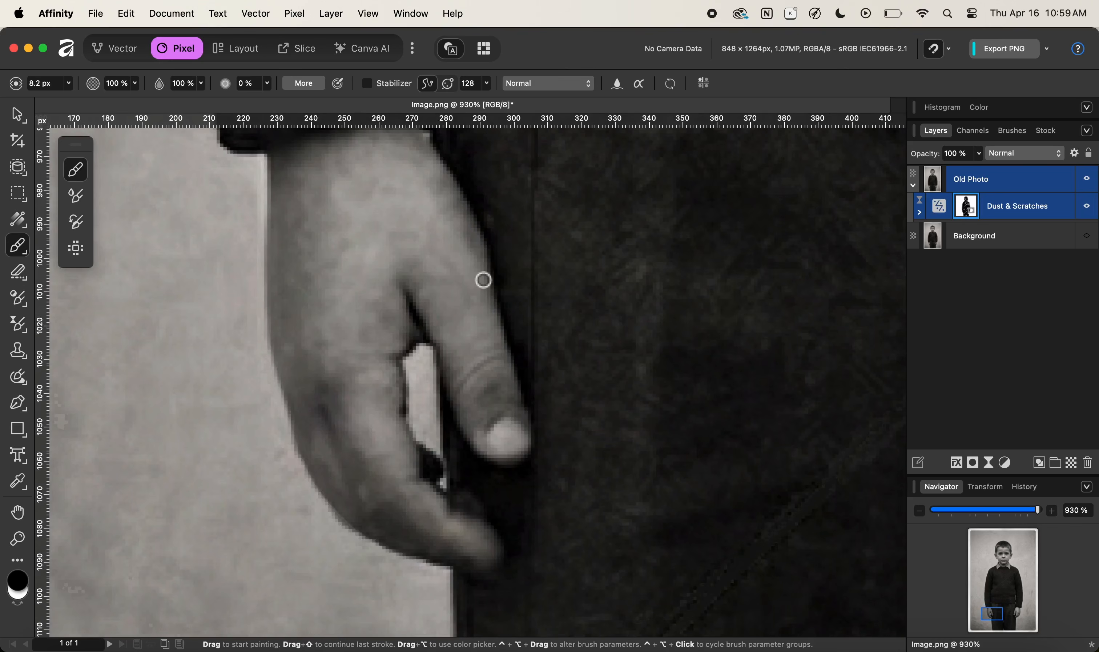
View the whole photo at 100%, deselect the mask, and collapse the Old Photo layer's contents.
{"action": "key", "text": "super+1"}
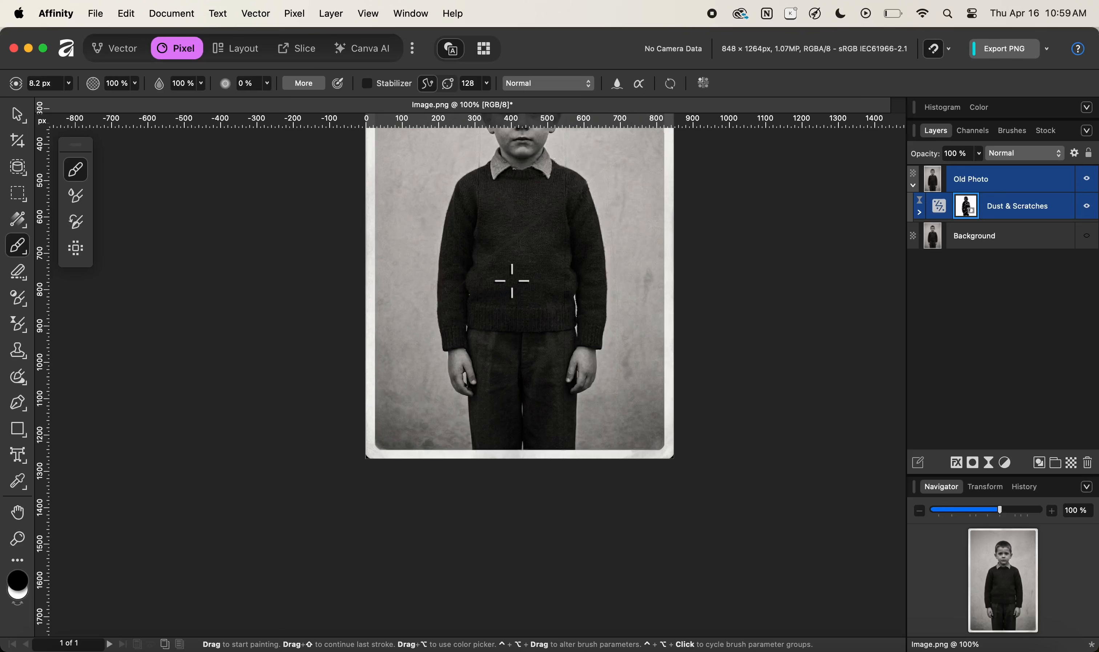
{"action": "left_click_drag", "start_coordinate": [513, 247], "coordinate": [474, 399]}
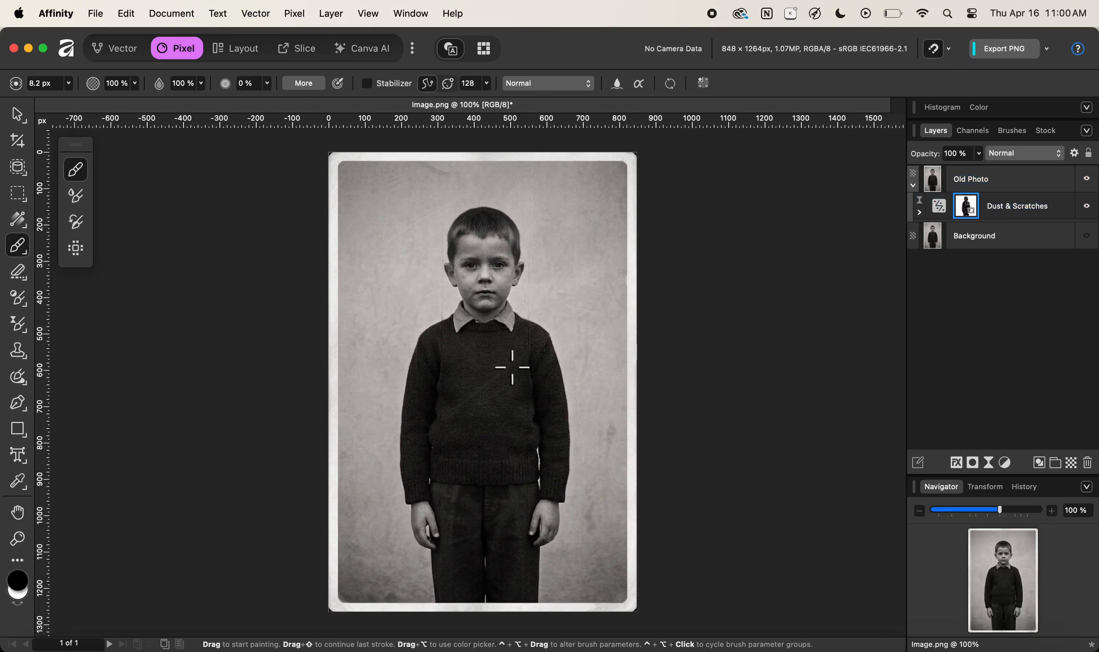
{"action": "left_click", "coordinate": [18, 115]}
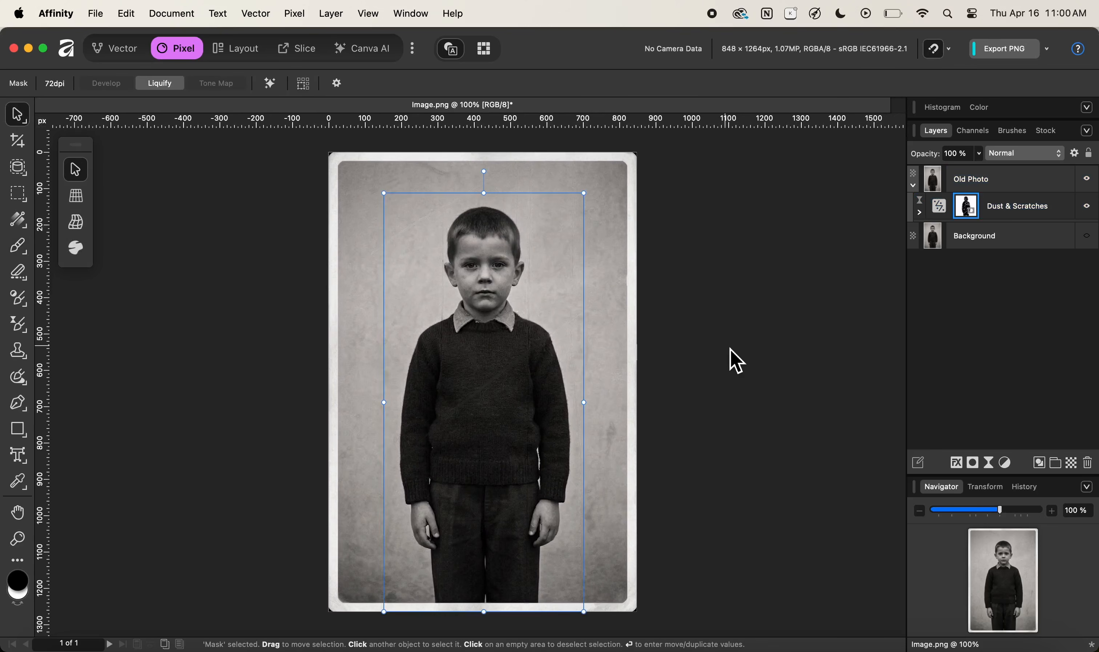
{"action": "left_click", "coordinate": [750, 367]}
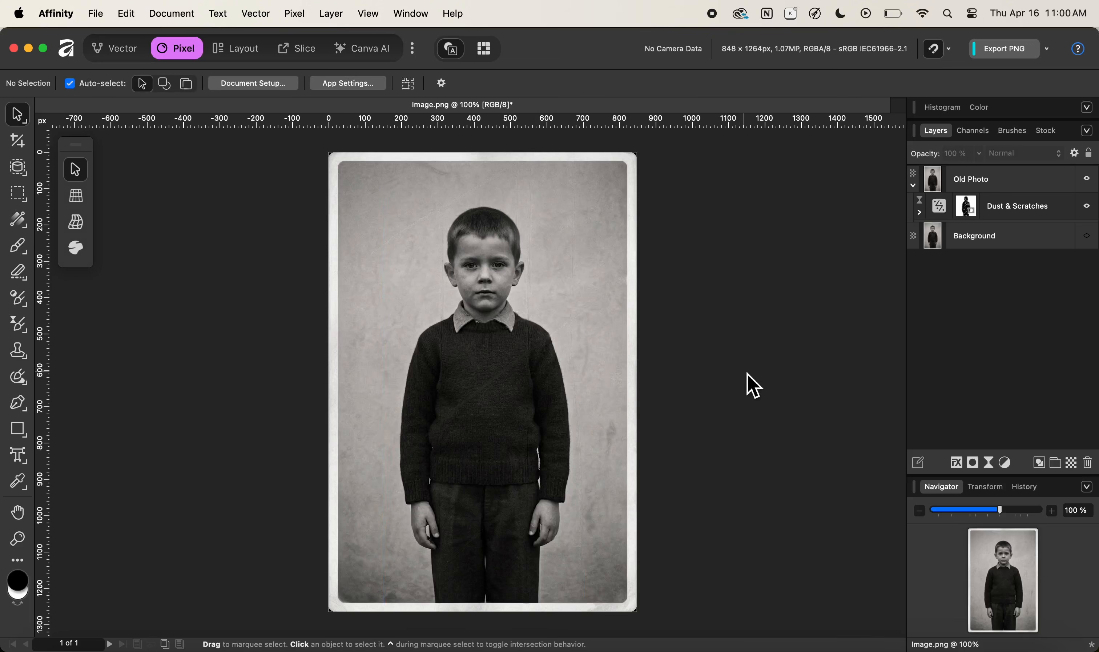
{"action": "left_click", "coordinate": [915, 187]}
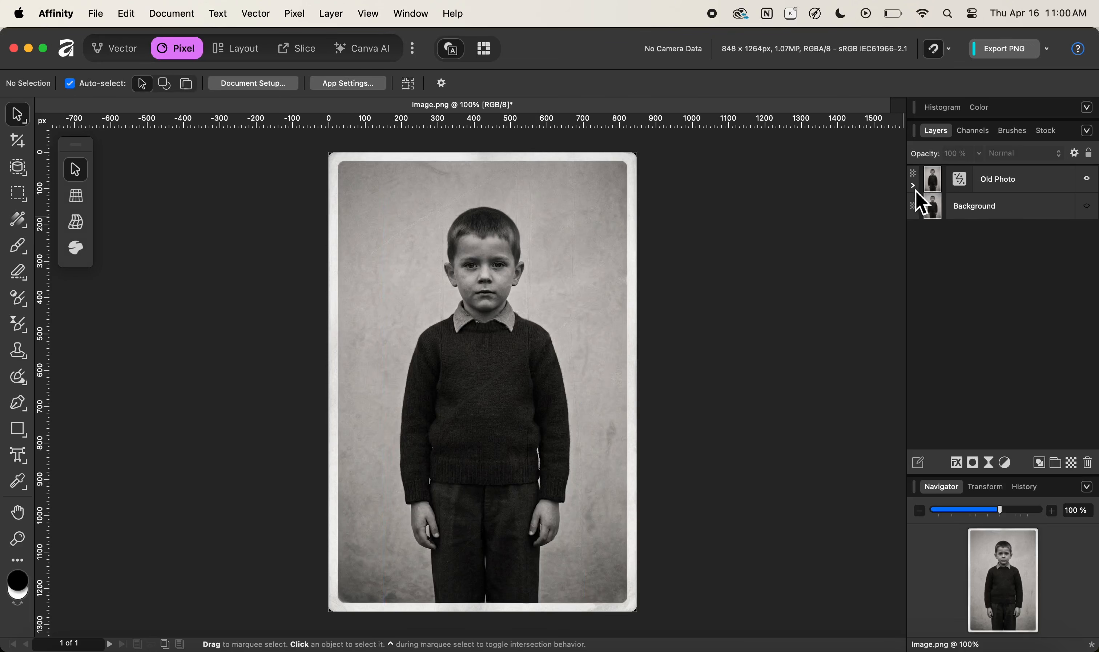
Turn on the Background layer and toggle the Old Photo layer off and on to compare before and after.
{"action": "left_click", "coordinate": [1092, 210]}
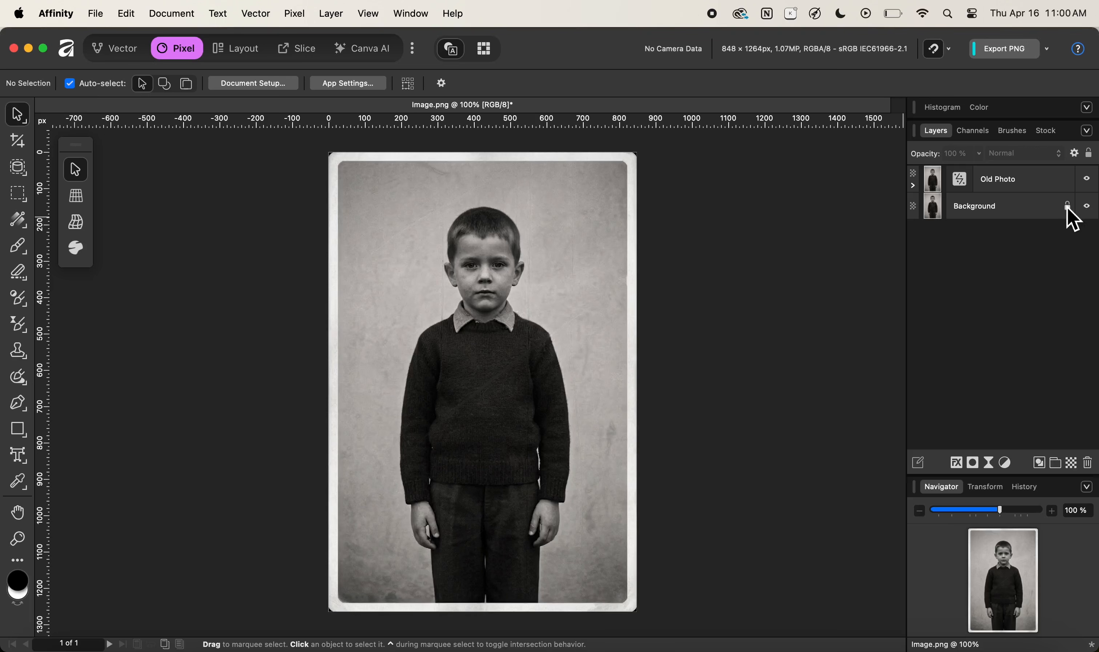
{"action": "left_click", "coordinate": [1087, 179]}
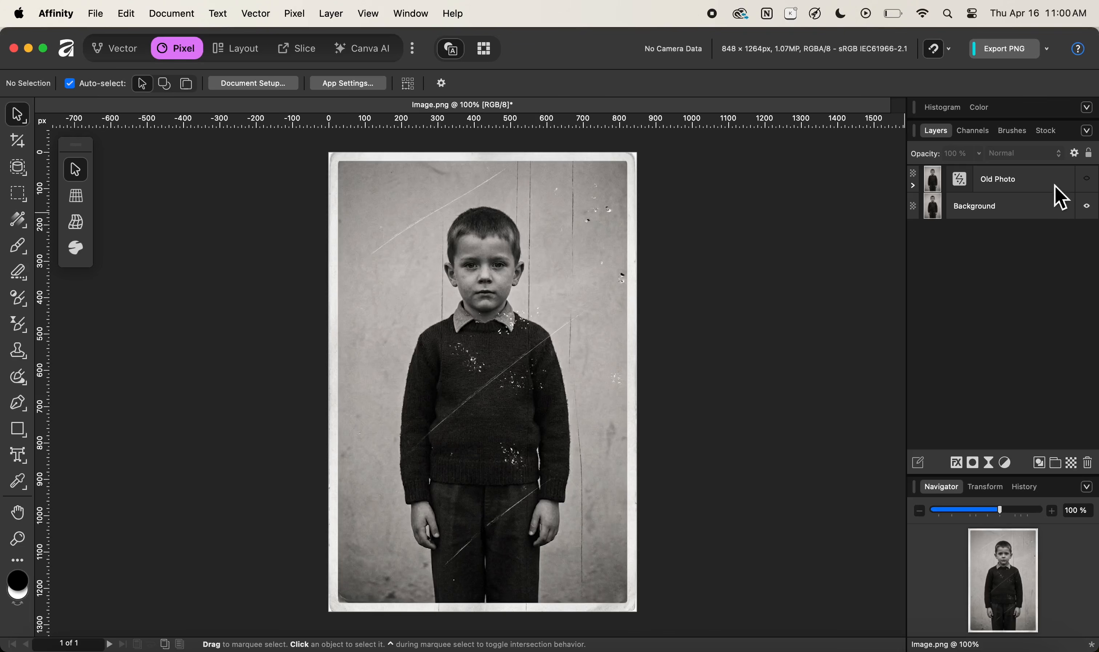
{"action": "left_click", "coordinate": [1087, 180]}
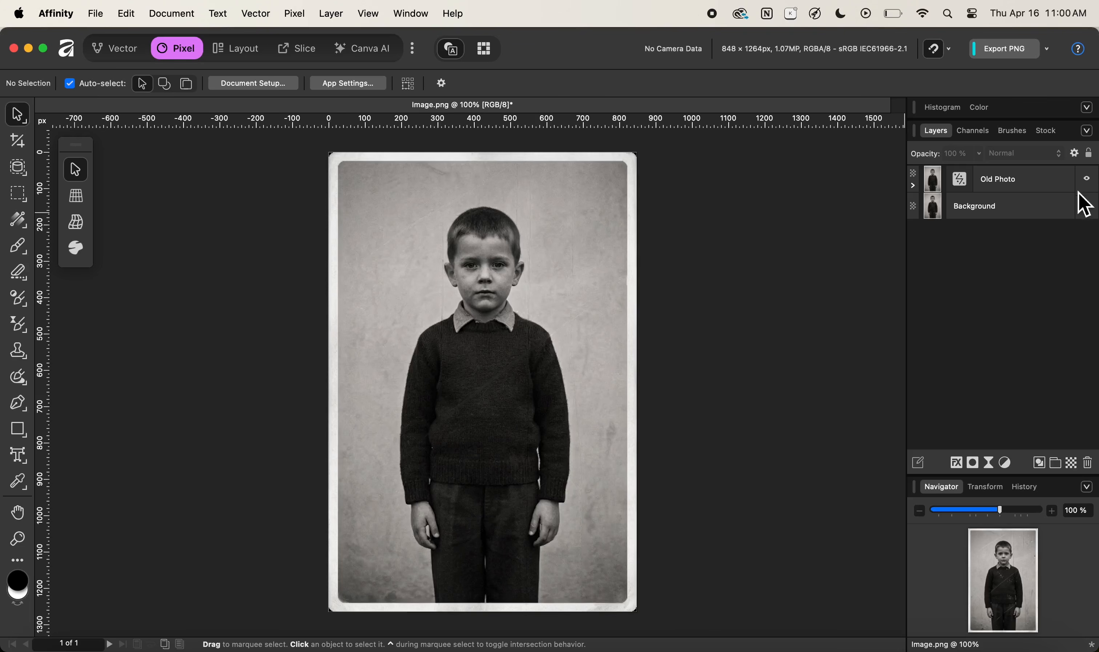